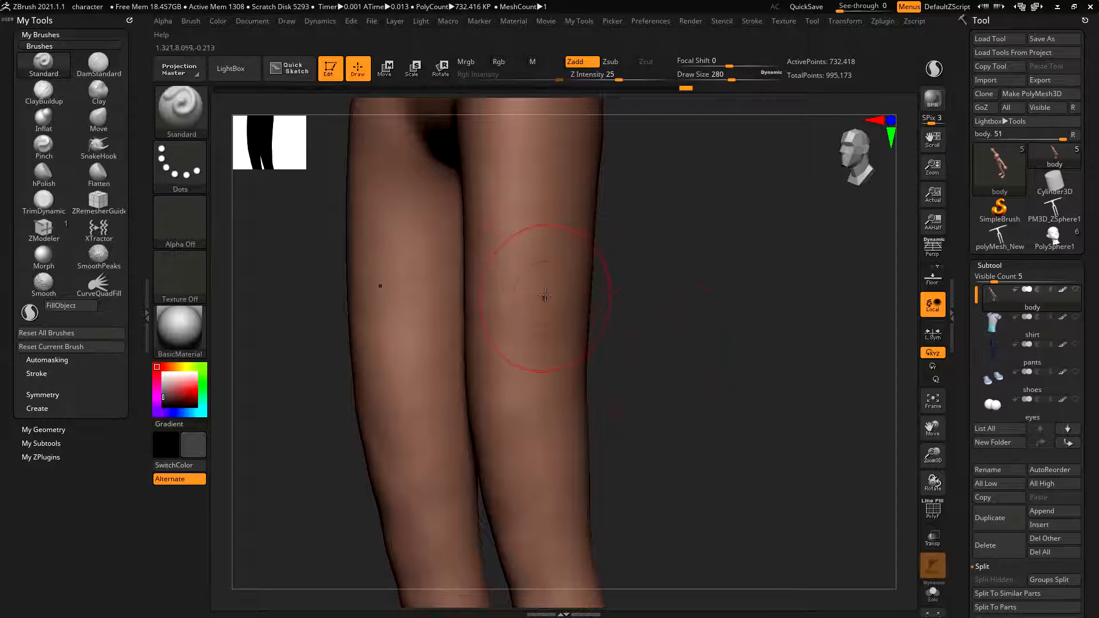
# Step: Smooth the surface of the body's thighs and lower legs with the Smooth brush at Draw Size 351
pyautogui.keyDown('shift'); pyautogui.moveTo(532, 201); pyautogui.dragTo(510, 237); pyautogui.keyUp('shift')
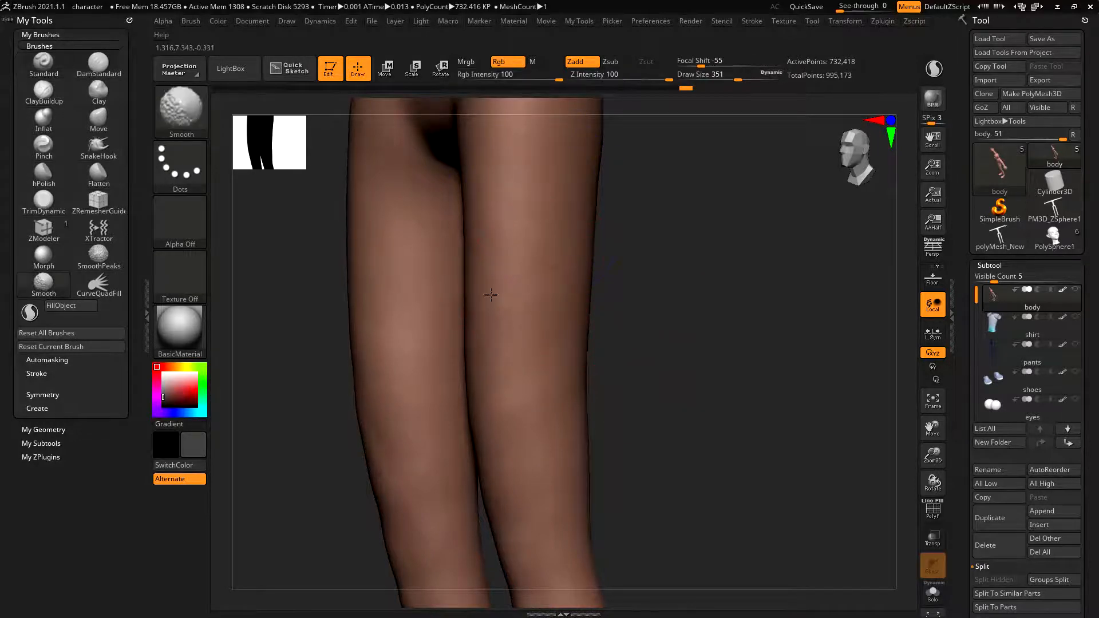
pyautogui.keyDown('shift'); pyautogui.moveTo(504, 435); pyautogui.dragTo(430, 497); pyautogui.keyUp('shift')
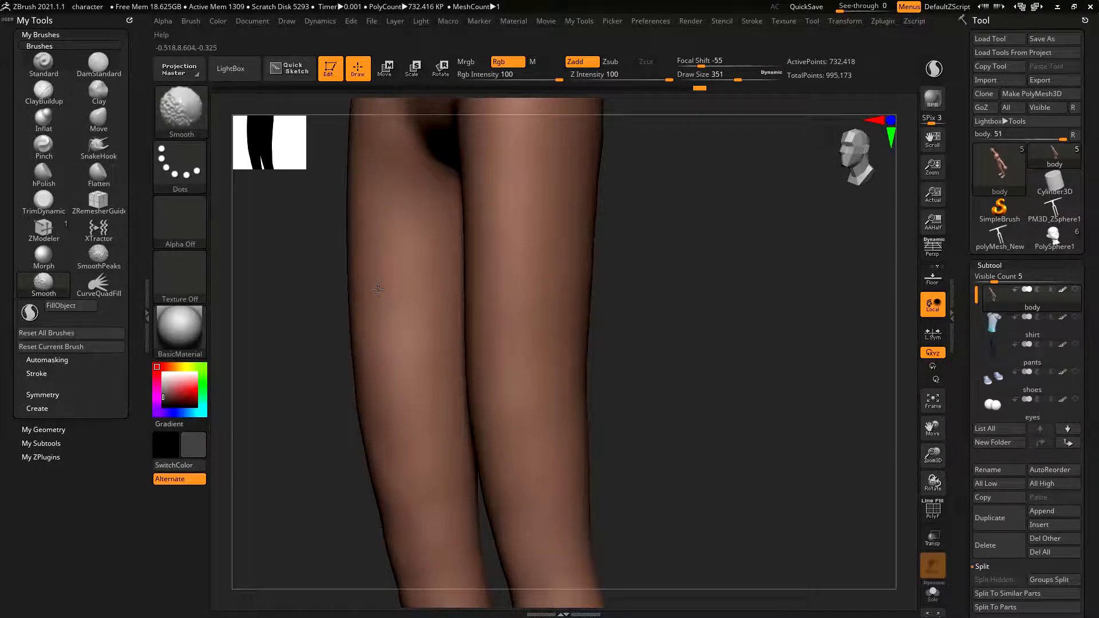
pyautogui.keyDown('alt'); pyautogui.moveTo(642, 376); pyautogui.dragTo(571, 176); pyautogui.keyUp('alt')
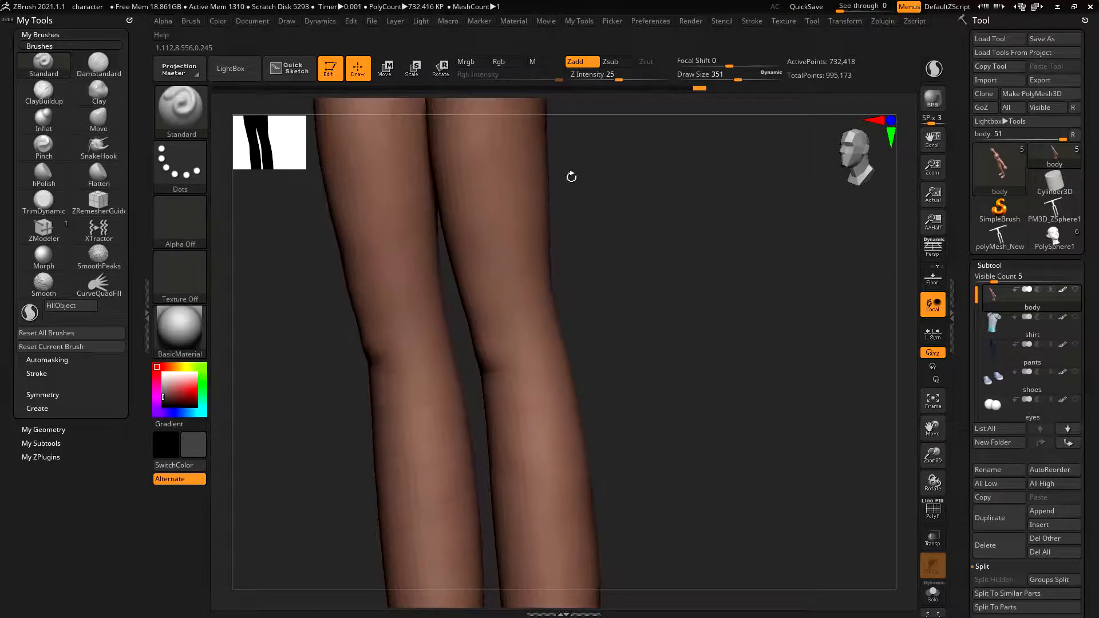
pyautogui.keyDown('alt'); pyautogui.moveTo(472, 584); pyautogui.dragTo(510, 380); pyautogui.keyUp('alt')
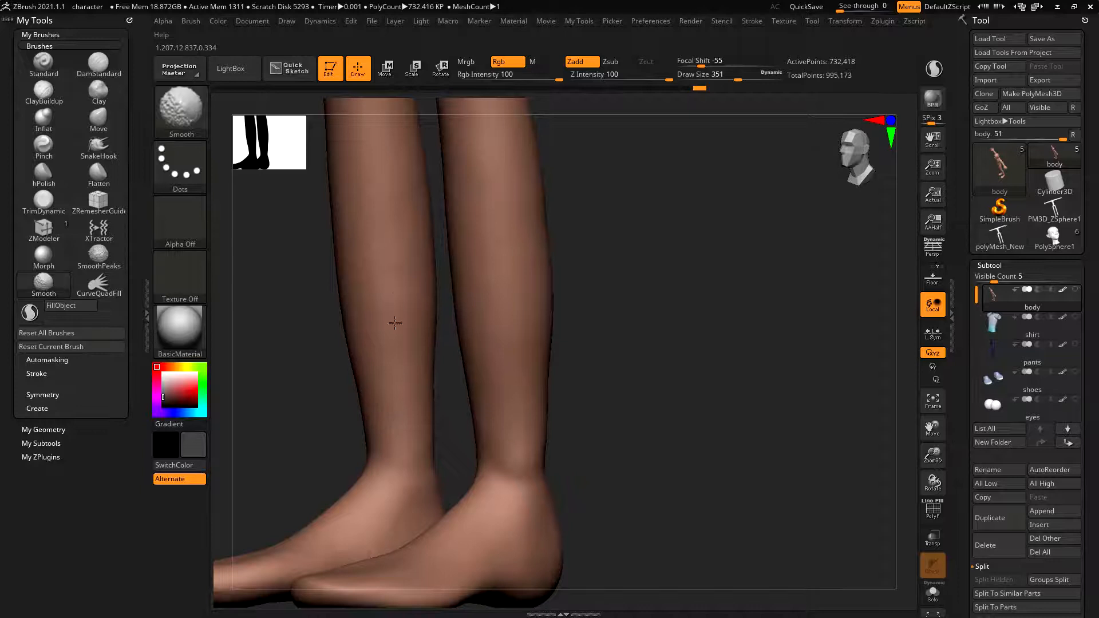
pyautogui.moveTo(601, 324); pyautogui.dragTo(571, 324)
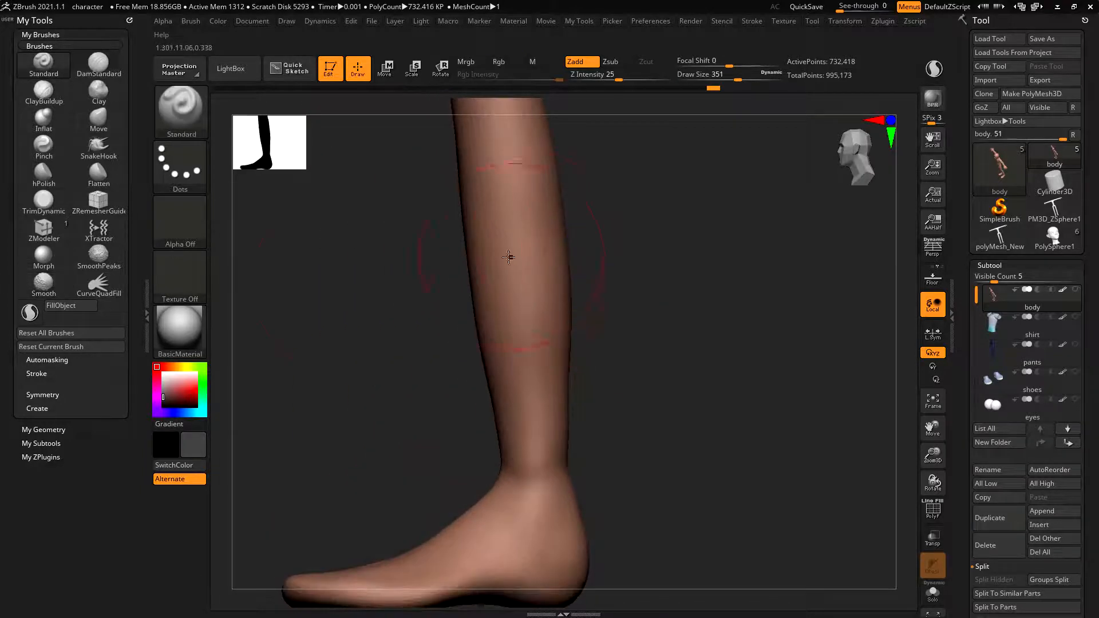
# Step: Drop the body three subdivision levels and reshape the shin and calf profile with the Move brush
pyautogui.click(98, 120)
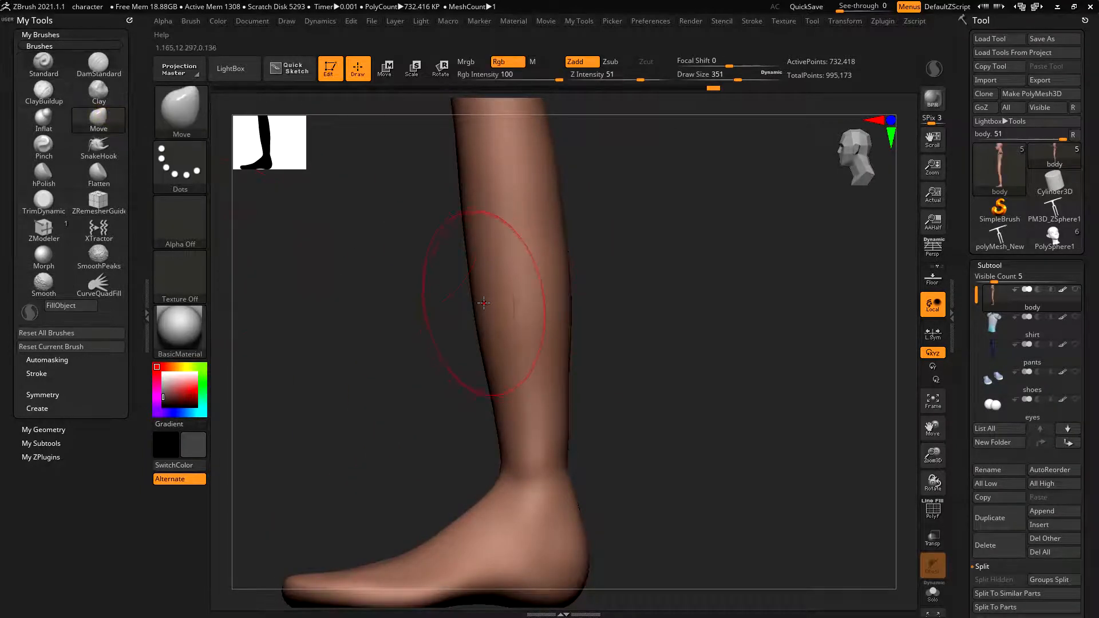
pyautogui.press('ctrl')
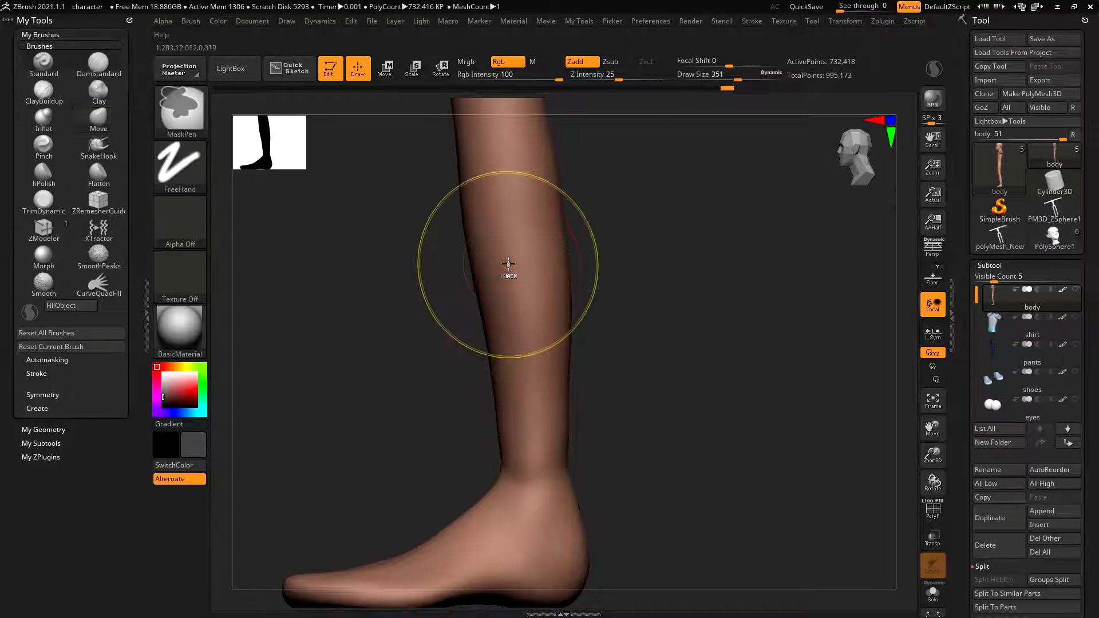
pyautogui.hotkey('shift', 'd')
pyautogui.hotkey('shift', 'd')
pyautogui.hotkey('shift', 'd')
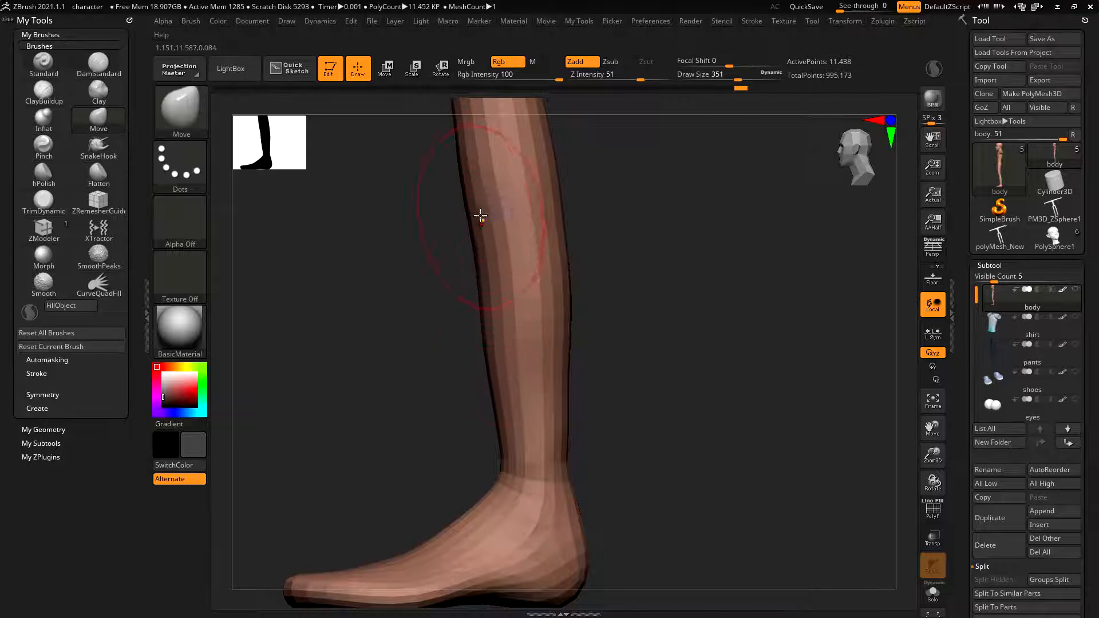
pyautogui.keyDown('shift'); pyautogui.moveTo(581, 307); pyautogui.dragTo(620, 311); pyautogui.keyUp('shift')
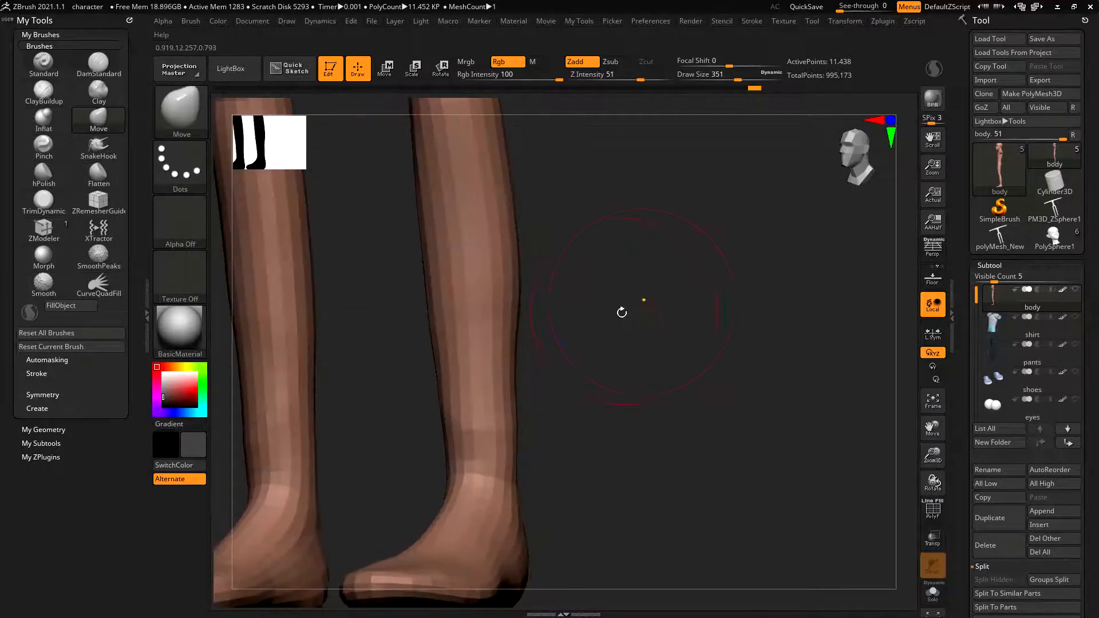
pyautogui.moveTo(483, 433)
pyautogui.mouseDown()
pyautogui.moveTo(565, 343)
pyautogui.moveTo(544, 351)
pyautogui.moveTo(611, 412)
pyautogui.moveTo(712, 375)
pyautogui.moveTo(664, 383)
pyautogui.mouseUp()
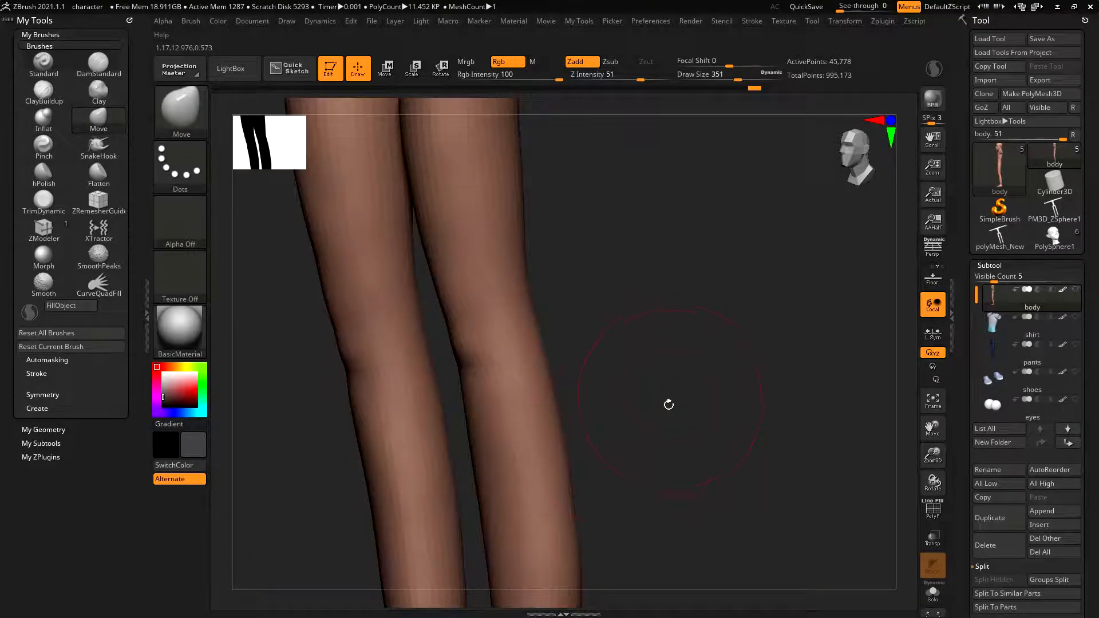
# Step: Smooth both lower legs from the knees to the ankles at intermediate subdivision levels
pyautogui.keyDown('alt'); pyautogui.moveTo(642, 420); pyautogui.dragTo(607, 209); pyautogui.keyUp('alt')
pyautogui.moveTo(483, 280)
pyautogui.keyDown('shift'); pyautogui.mouseDown()
pyautogui.moveTo(518, 458)
pyautogui.moveTo(520, 237)
pyautogui.moveTo(538, 415)
pyautogui.mouseUp(); pyautogui.keyUp('shift')
pyautogui.keyDown('shift'); pyautogui.moveTo(387, 390); pyautogui.dragTo(400, 447); pyautogui.keyUp('shift')
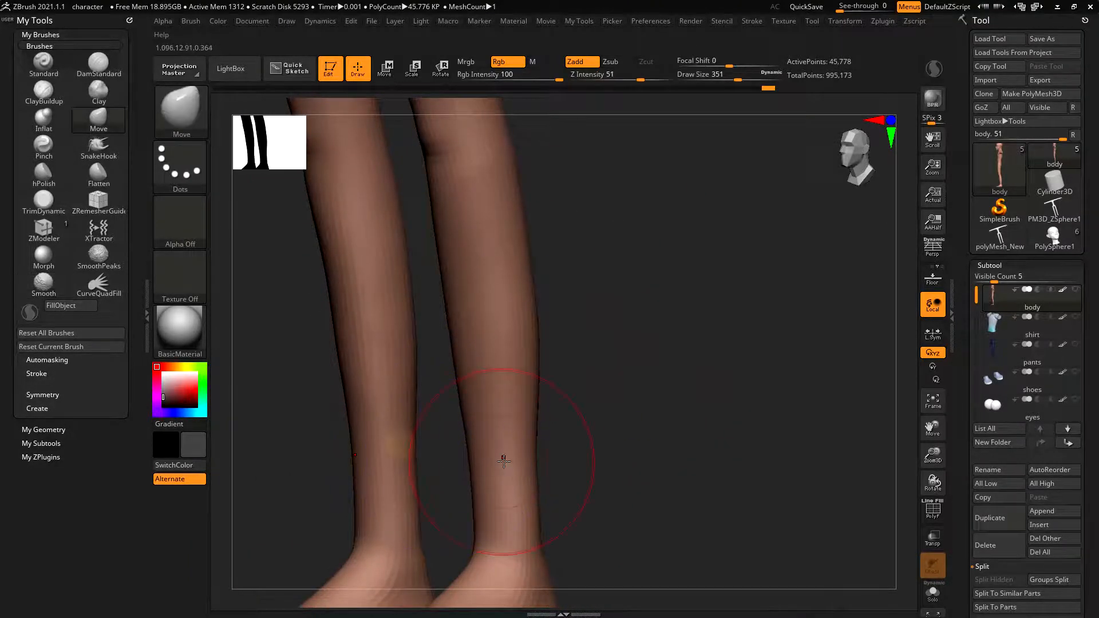
pyautogui.moveTo(622, 439); pyautogui.dragTo(677, 400)
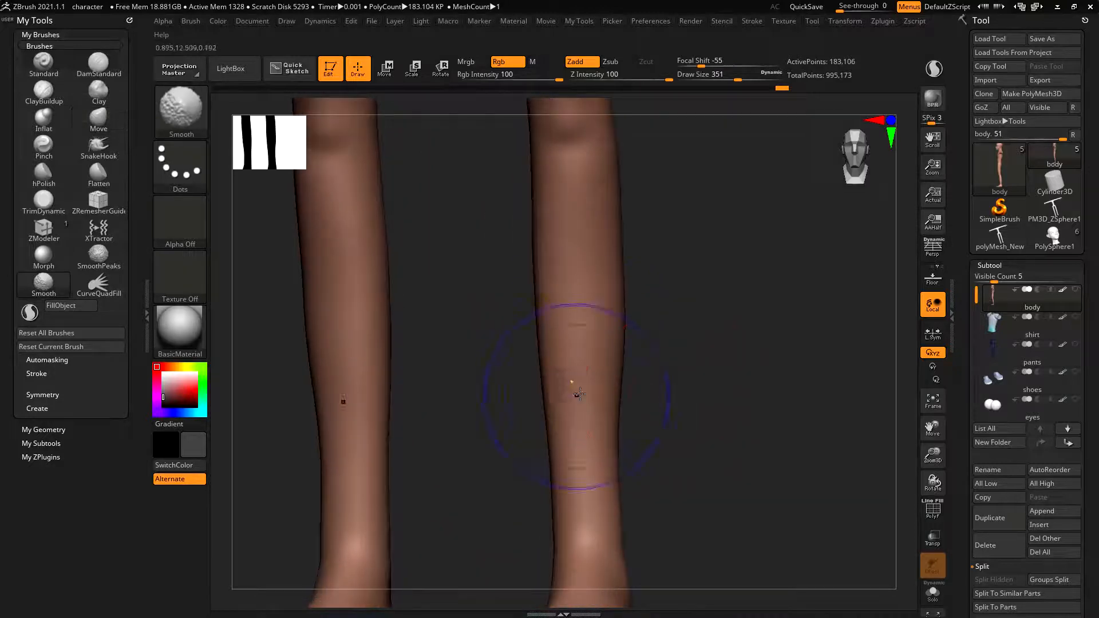
# Step: Smooth the arm between the elbow and the wrist, working up to the body's highest subdivision level
pyautogui.keyDown('alt'); pyautogui.moveTo(675, 245); pyautogui.dragTo(681, 416); pyautogui.keyUp('alt')
pyautogui.keyDown('ctrl'); pyautogui.moveTo(681, 416); pyautogui.dragTo(678, 286, button='right'); pyautogui.keyUp('ctrl')
pyautogui.moveTo(677, 286)
pyautogui.keyDown('alt'); pyautogui.mouseDown()
pyautogui.moveTo(674, 237)
pyautogui.moveTo(624, 258)
pyautogui.moveTo(670, 263)
pyautogui.mouseUp(); pyautogui.keyUp('alt')
pyautogui.keyDown('alt'); pyautogui.moveTo(664, 220); pyautogui.dragTo(629, 299); pyautogui.keyUp('alt')
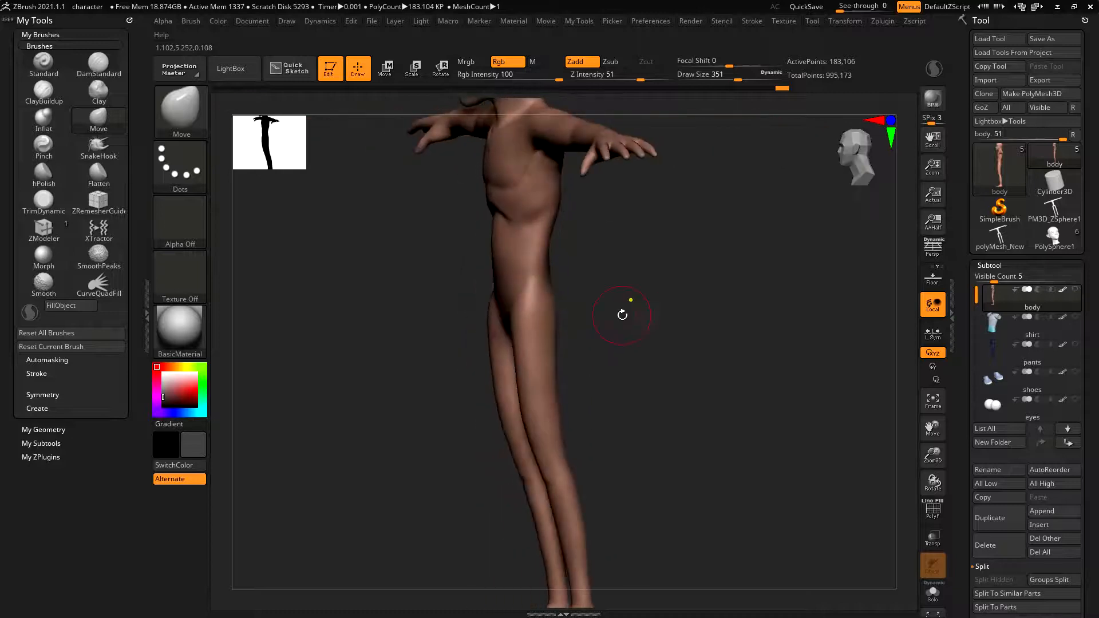
pyautogui.moveTo(601, 367); pyautogui.dragTo(640, 353)
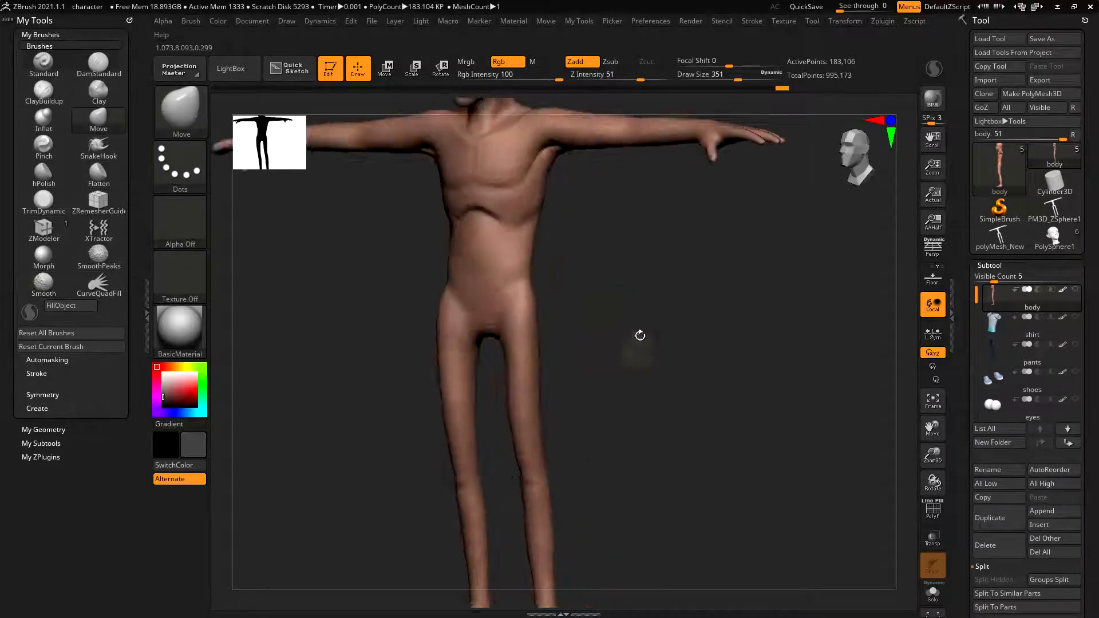
pyautogui.keyDown('alt'); pyautogui.moveTo(624, 246); pyautogui.dragTo(550, 485); pyautogui.keyUp('alt')
pyautogui.keyDown('ctrl'); pyautogui.moveTo(550, 485); pyautogui.dragTo(748, 355, button='right'); pyautogui.keyUp('ctrl')
pyautogui.moveTo(761, 172)
pyautogui.keyDown('alt'); pyautogui.mouseDown()
pyautogui.moveTo(609, 371)
pyautogui.moveTo(604, 516)
pyautogui.mouseUp(); pyautogui.keyUp('alt')
pyautogui.moveTo(633, 476)
pyautogui.mouseDown()
pyautogui.moveTo(633, 544)
pyautogui.moveTo(606, 291)
pyautogui.mouseUp()
pyautogui.moveTo(577, 425)
pyautogui.keyDown('shift'); pyautogui.mouseDown()
pyautogui.moveTo(385, 371)
pyautogui.moveTo(338, 393)
pyautogui.mouseUp(); pyautogui.keyUp('shift')
pyautogui.press('d')
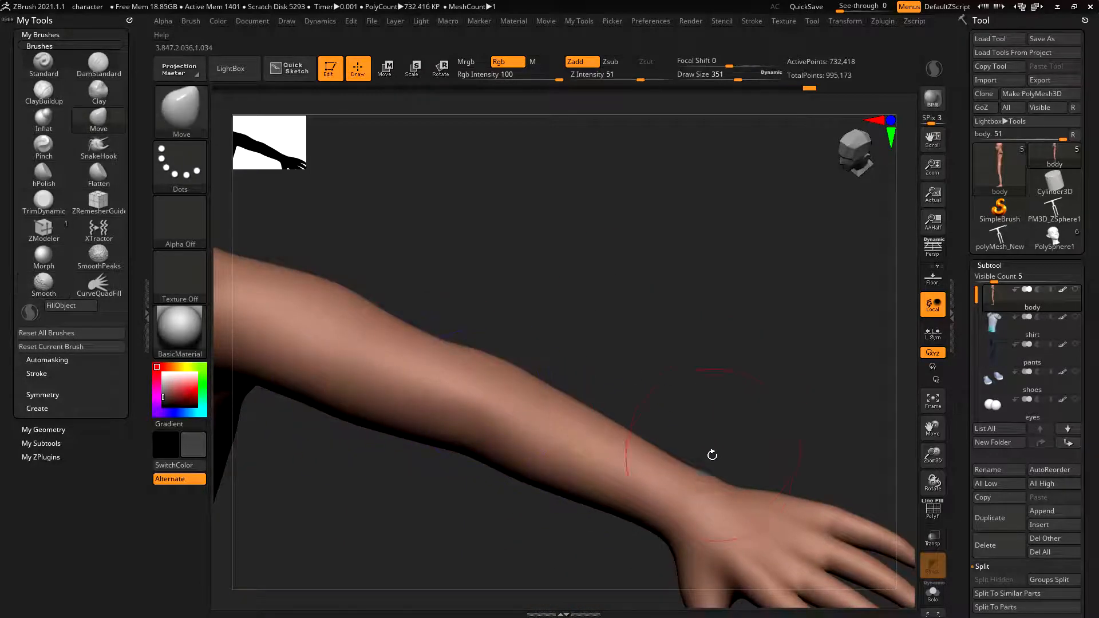
pyautogui.moveTo(650, 402)
pyautogui.keyDown('shift'); pyautogui.mouseDown()
pyautogui.moveTo(681, 318)
pyautogui.moveTo(637, 400)
pyautogui.mouseUp(); pyautogui.keyUp('shift')
pyautogui.keyDown('shift'); pyautogui.moveTo(310, 492); pyautogui.dragTo(277, 488); pyautogui.keyUp('shift')
# Step: Smooth the upper arm and shoulder area, reducing the brush Draw Size to 172 for the chest side
pyautogui.keyDown('alt'); pyautogui.moveTo(389, 345); pyautogui.dragTo(653, 257); pyautogui.keyUp('alt')
pyautogui.keyDown('shift'); pyautogui.moveTo(512, 412); pyautogui.dragTo(498, 427); pyautogui.keyUp('shift')
pyautogui.moveTo(576, 289); pyautogui.dragTo(581, 385)
pyautogui.moveTo(585, 478); pyautogui.dragTo(604, 478)
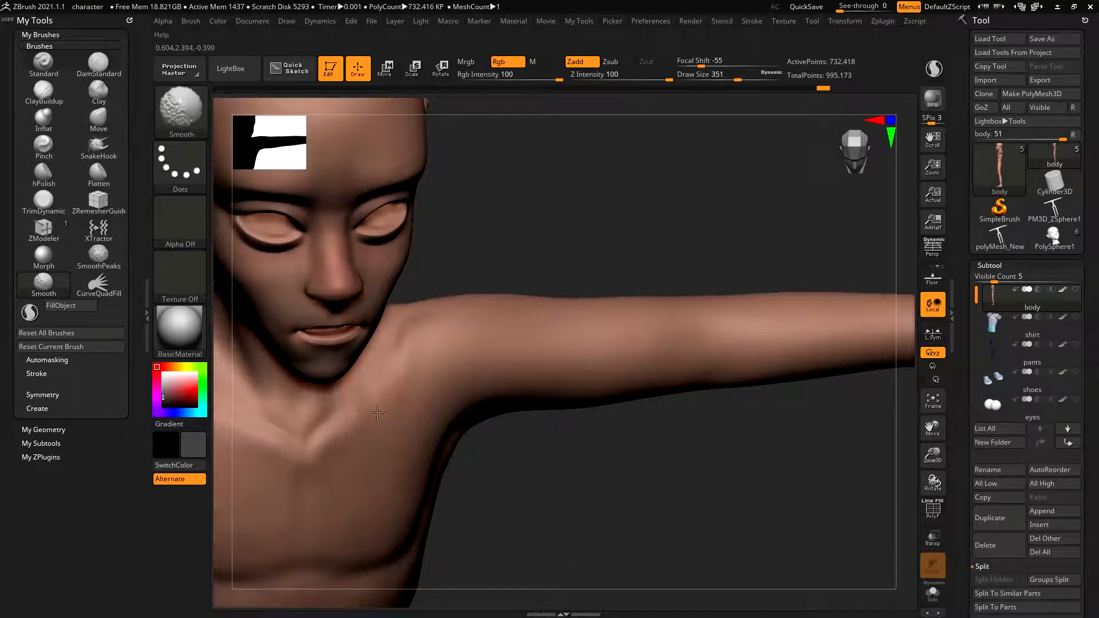
pyautogui.press('s')
pyautogui.moveTo(395, 412)
pyautogui.mouseDown()
pyautogui.moveTo(379, 413)
pyautogui.moveTo(364, 447)
pyautogui.mouseUp()
pyautogui.press('shift')
# Step: Examine the whole body from behind and the back of the hand up close
pyautogui.moveTo(578, 466)
pyautogui.mouseDown()
pyautogui.moveTo(521, 492)
pyautogui.moveTo(471, 562)
pyautogui.mouseUp()
pyautogui.moveTo(695, 307); pyautogui.dragTo(643, 343)
pyautogui.press('f')
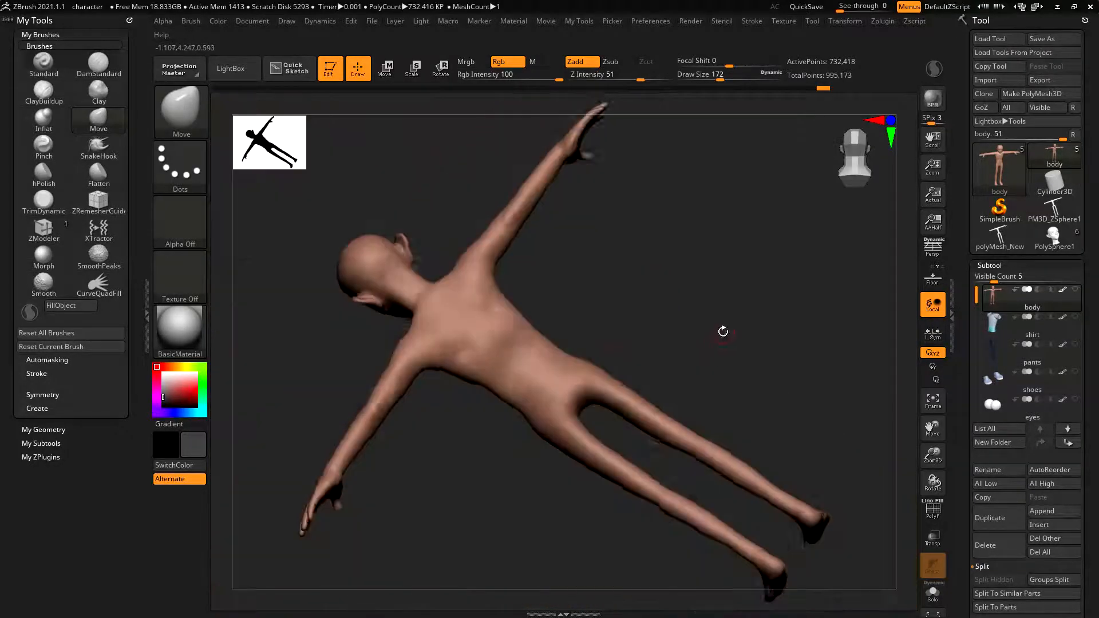
pyautogui.moveTo(724, 326); pyautogui.dragTo(796, 254)
pyautogui.keyDown('shift'); pyautogui.moveTo(796, 254); pyautogui.dragTo(773, 238, button='right'); pyautogui.keyUp('shift')
pyautogui.keyDown('ctrl'); pyautogui.moveTo(672, 395); pyautogui.dragTo(811, 432, button='right'); pyautogui.keyUp('ctrl')
pyautogui.keyDown('alt'); pyautogui.moveTo(811, 432); pyautogui.dragTo(582, 368, button='right'); pyautogui.keyUp('alt')
pyautogui.moveTo(685, 393); pyautogui.dragTo(595, 206)
pyautogui.keyDown('ctrl'); pyautogui.moveTo(594, 206); pyautogui.dragTo(438, 287, button='right'); pyautogui.keyUp('ctrl')
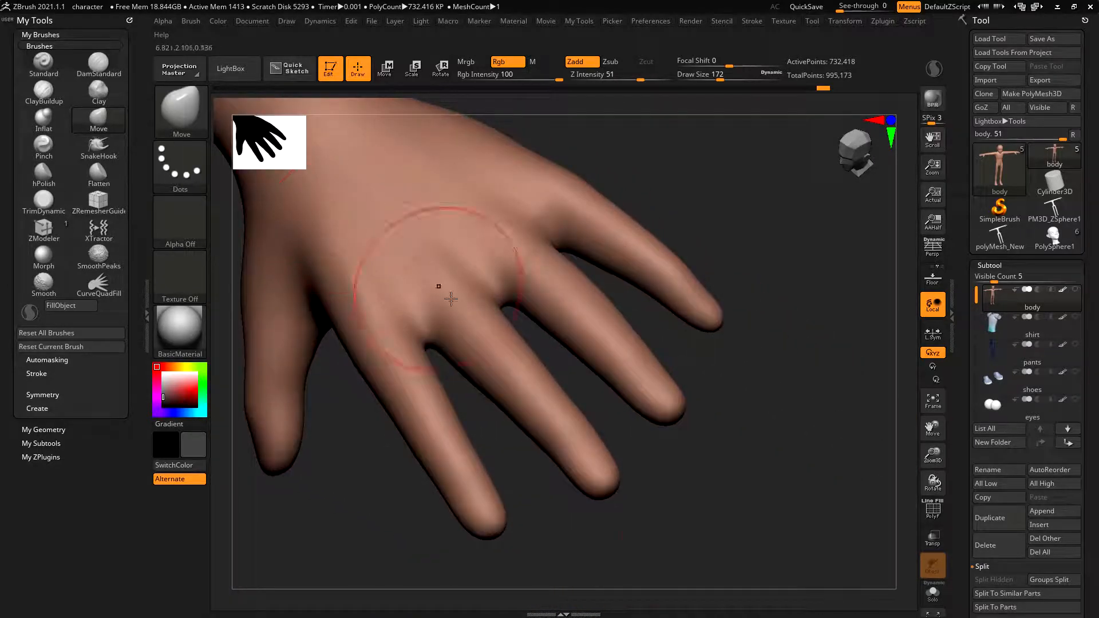
# Step: Display the hand's wireframe three subdivision levels lower, with the Move brush at Draw Size 71
pyautogui.press('s')
pyautogui.moveTo(542, 247)
pyautogui.mouseDown()
pyautogui.moveTo(526, 248)
pyautogui.moveTo(540, 284)
pyautogui.moveTo(530, 262)
pyautogui.mouseUp()
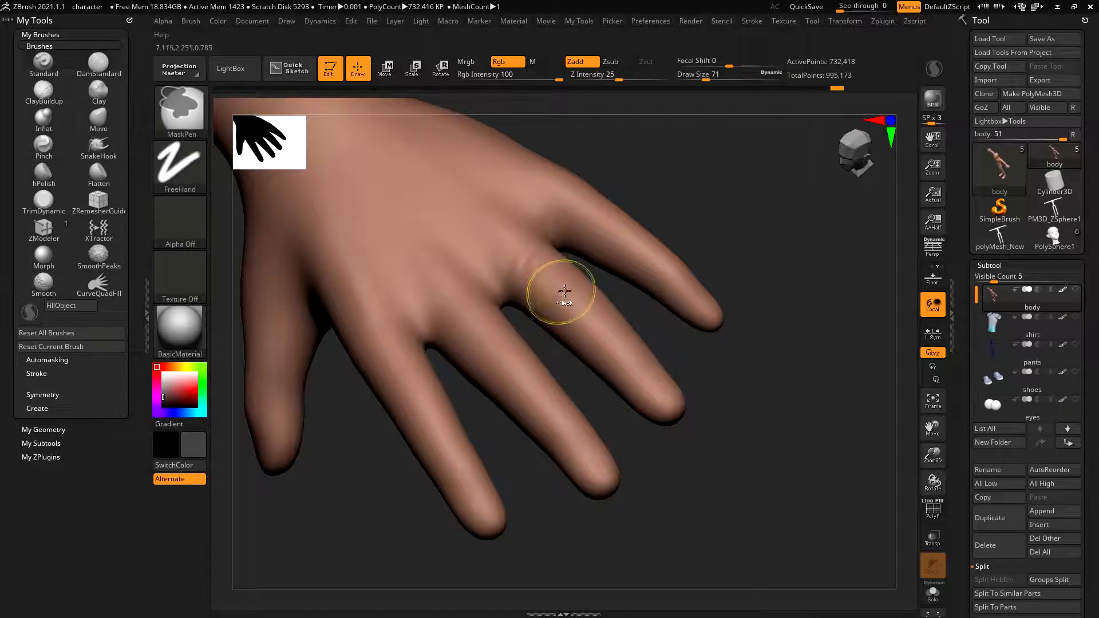
pyautogui.hotkey('shift', 'd')
pyautogui.hotkey('shift', 'd')
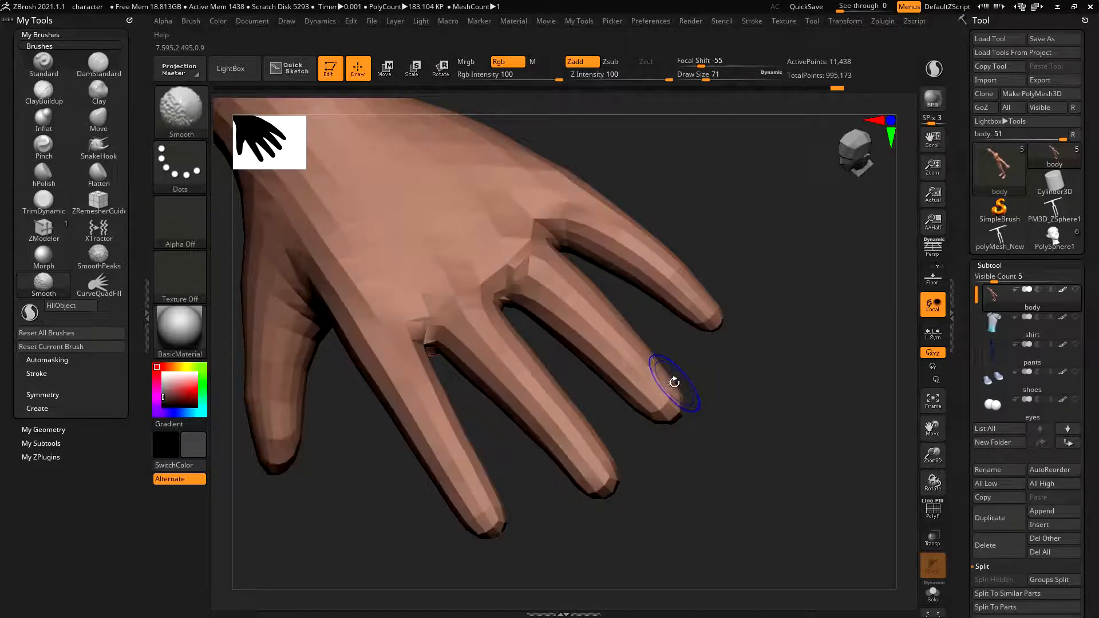
pyautogui.press('b')
pyautogui.press('m')
pyautogui.press('v')
pyautogui.hotkey('shift', 'f')
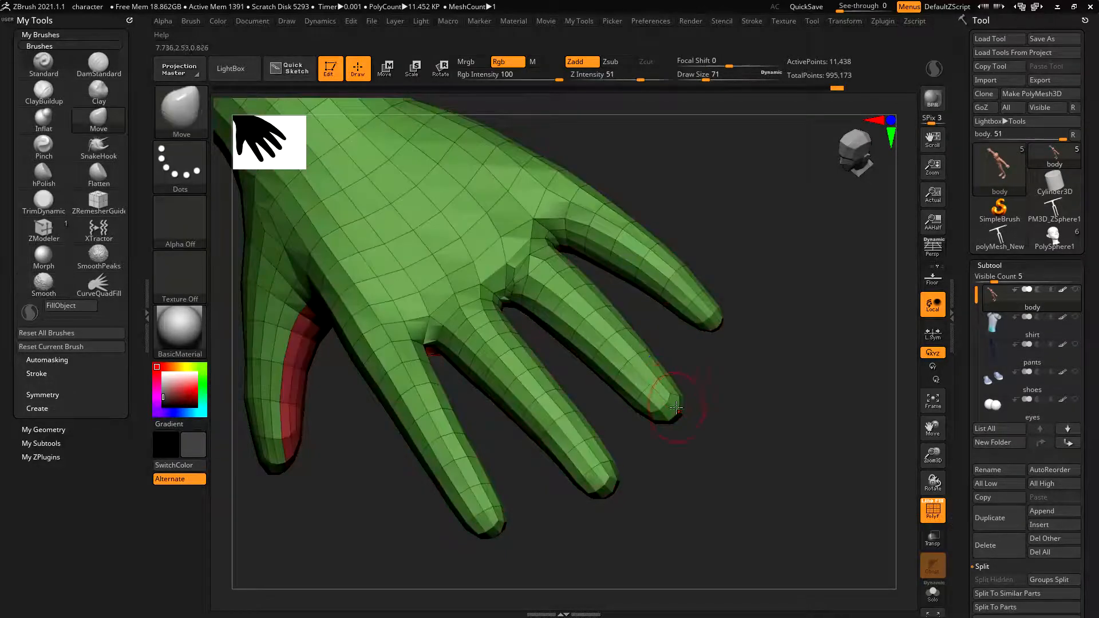
# Step: Check the low-resolution finger bases and raise the body back to its highest subdivision level
pyautogui.moveTo(684, 458)
pyautogui.mouseDown()
pyautogui.moveTo(679, 476)
pyautogui.moveTo(685, 459)
pyautogui.mouseUp()
pyautogui.press('shift')
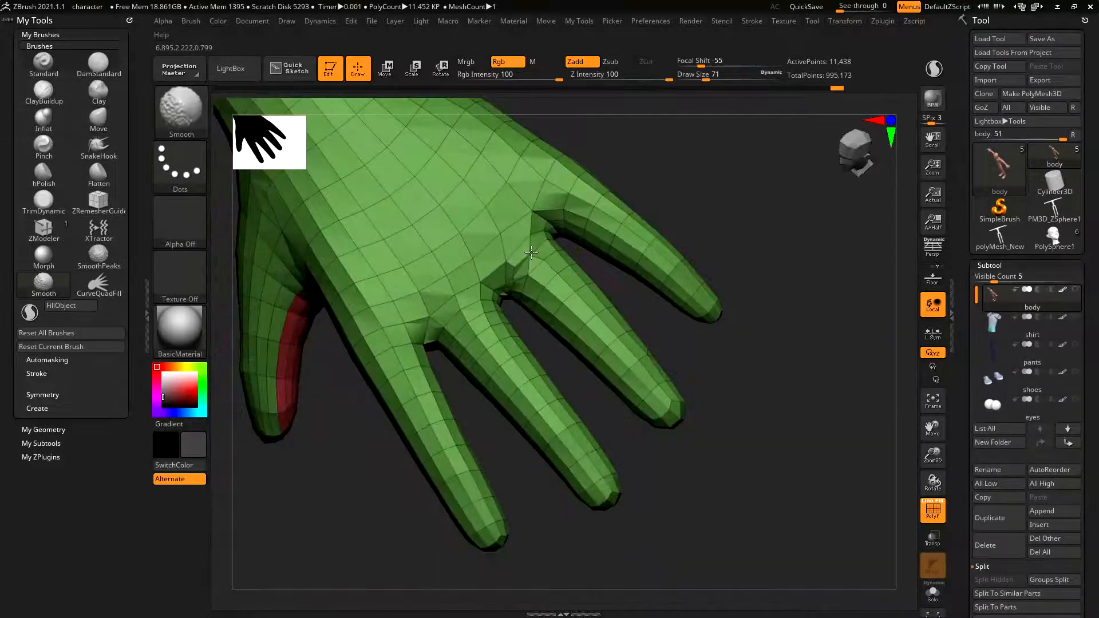
pyautogui.press('shift')
pyautogui.press('shift')
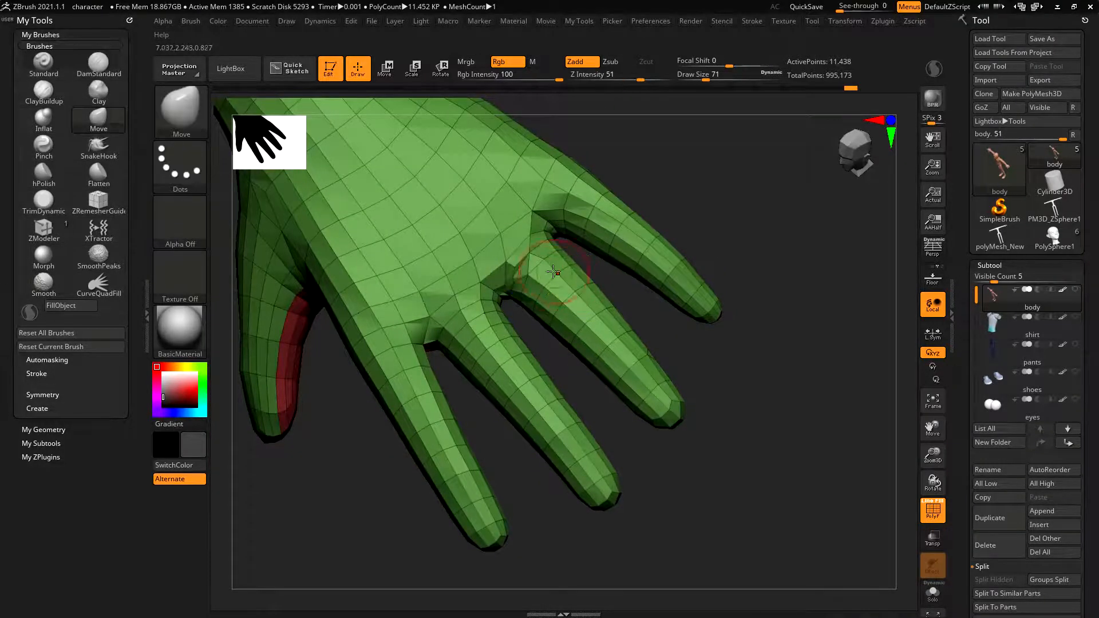
pyautogui.moveTo(668, 148); pyautogui.dragTo(670, 130)
pyautogui.press('d')
pyautogui.press('d')
pyautogui.press('d')
# Step: Examine the wireframe between the fingers up close and across the whole hand
pyautogui.moveTo(715, 492); pyautogui.dragTo(742, 490)
pyautogui.keyDown('alt'); pyautogui.moveTo(589, 250); pyautogui.dragTo(765, 380, button='right'); pyautogui.keyUp('alt')
pyautogui.moveTo(728, 454); pyautogui.dragTo(736, 445)
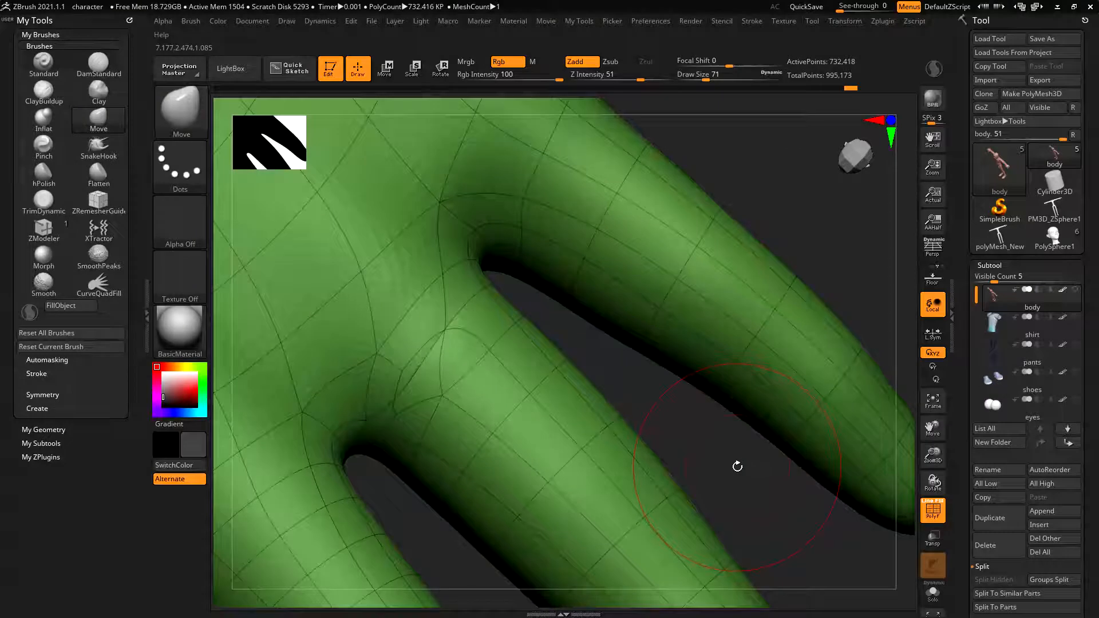
pyautogui.moveTo(736, 467); pyautogui.dragTo(742, 427)
pyautogui.keyDown('ctrl'); pyautogui.moveTo(742, 427); pyautogui.dragTo(655, 359, button='right'); pyautogui.keyUp('ctrl')
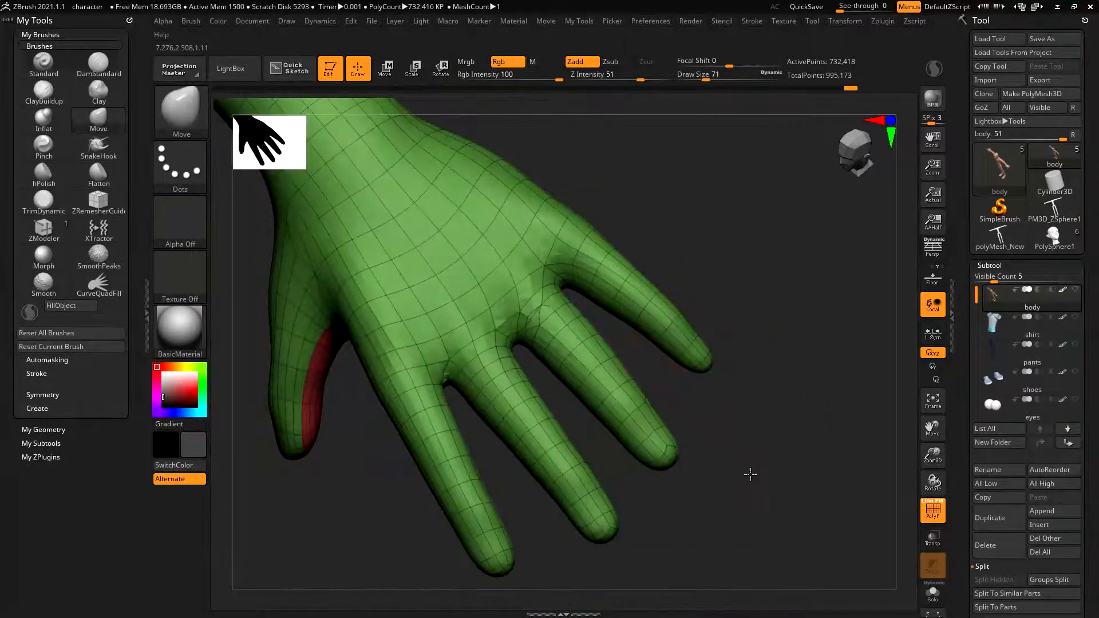
pyautogui.moveTo(750, 474); pyautogui.dragTo(751, 491)
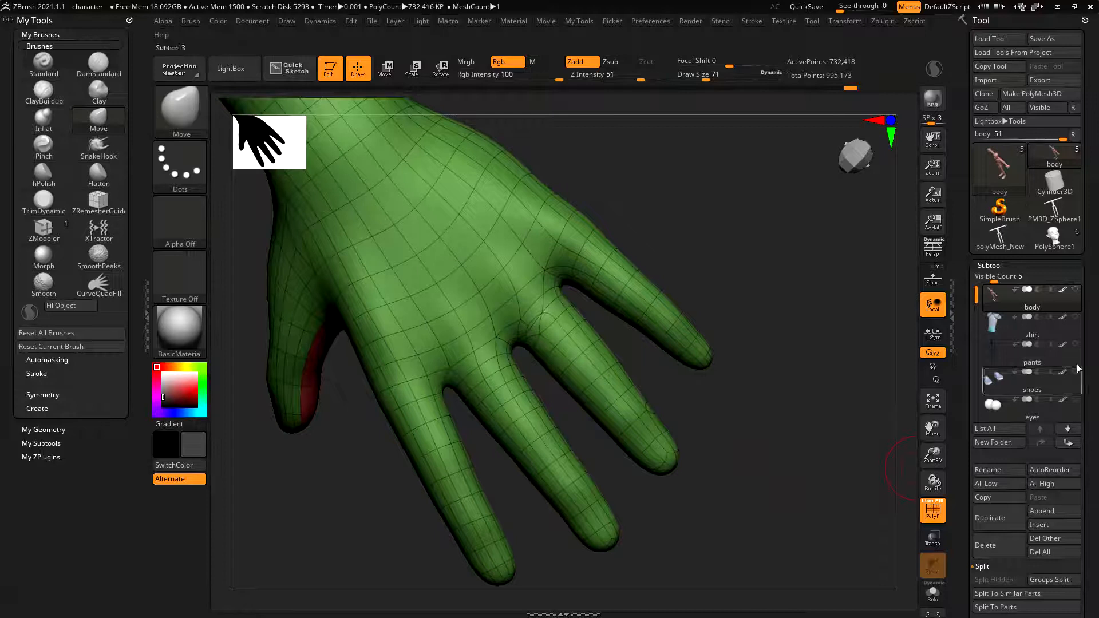
# Step: Switch to the Cylinder3D tool and frame the cylinder
pyautogui.click(1052, 186)
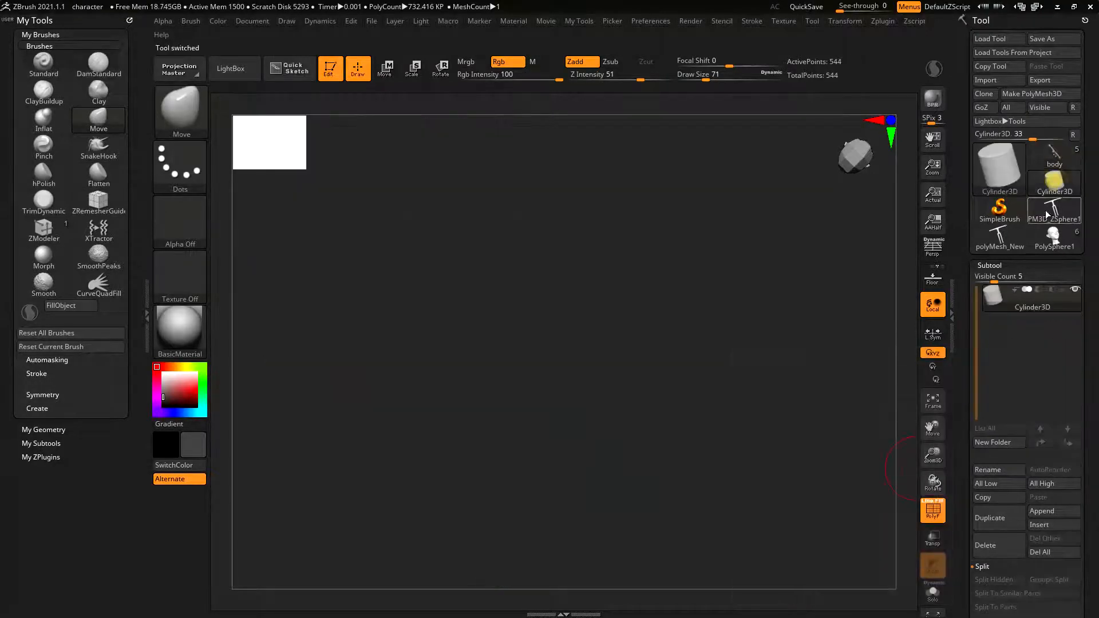
pyautogui.press('f')
pyautogui.moveTo(787, 493); pyautogui.dragTo(795, 386)
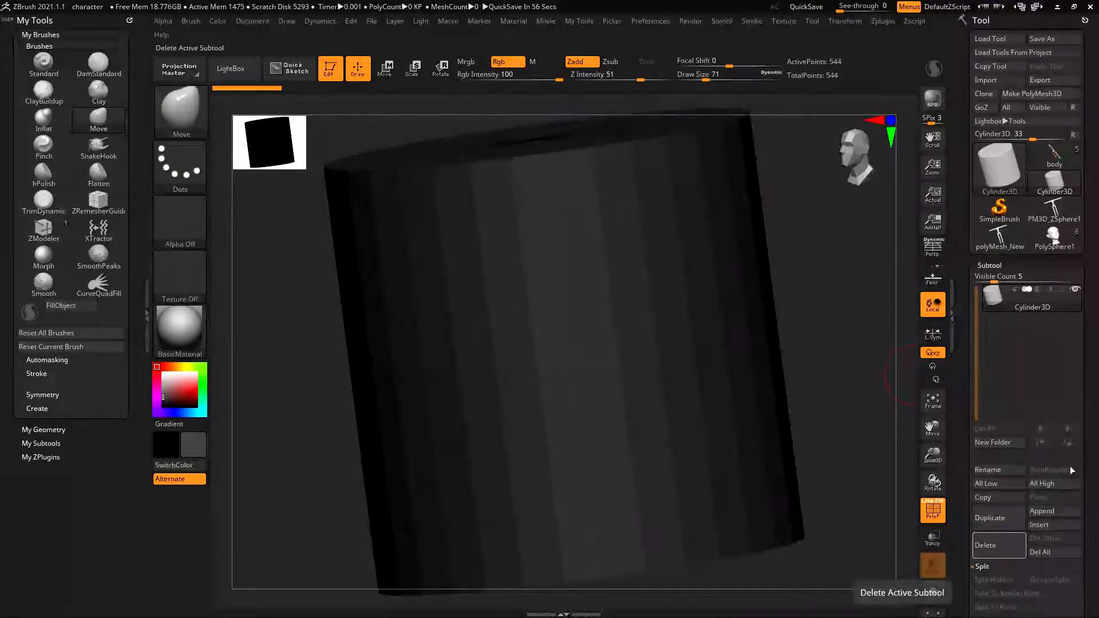
# Step: Insert a Plane3D subtool beside the cylinder and display only the plane, facing the view
pyautogui.scroll(-3, 1086, 512)
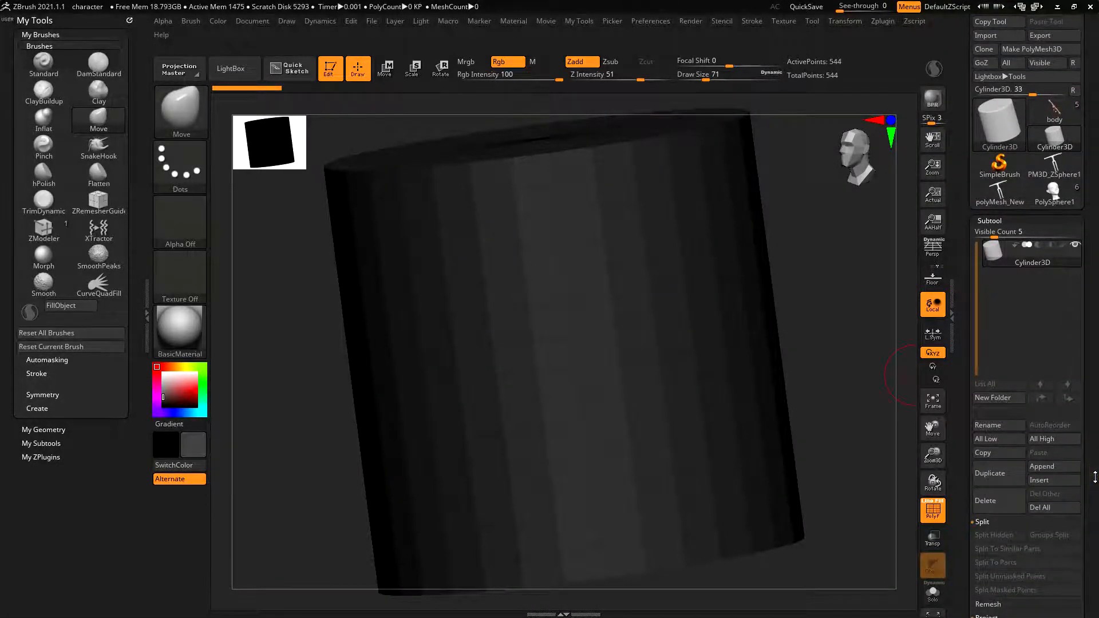
pyautogui.click(1052, 482)
pyautogui.click(1049, 508)
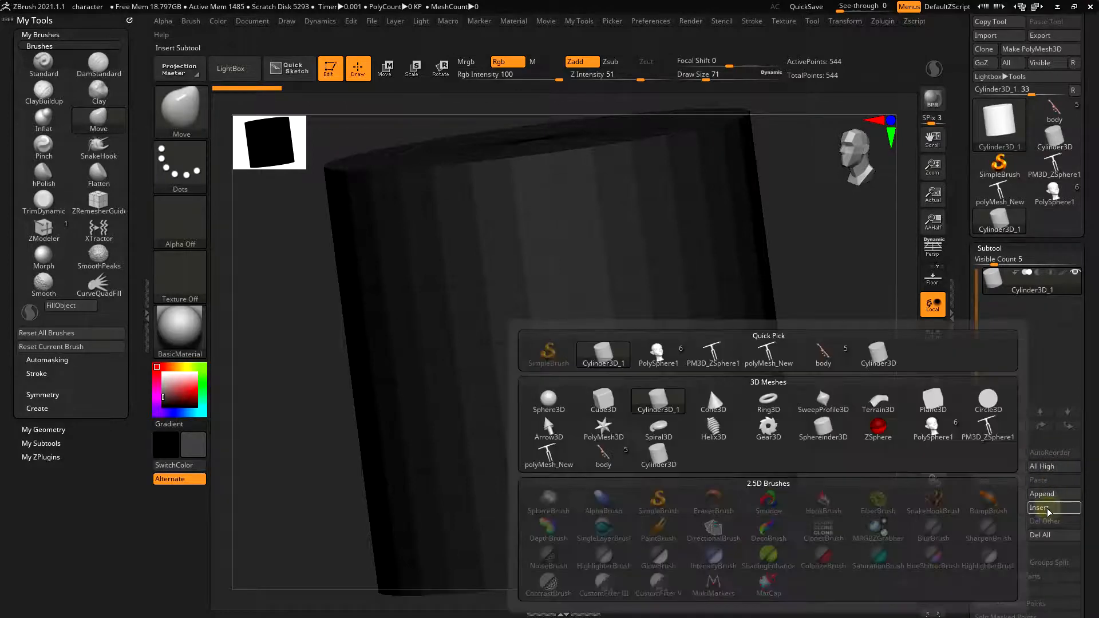
pyautogui.click(932, 399)
pyautogui.click(1075, 272)
pyautogui.moveTo(831, 422); pyautogui.dragTo(799, 440)
pyautogui.moveTo(800, 440); pyautogui.dragTo(806, 445)
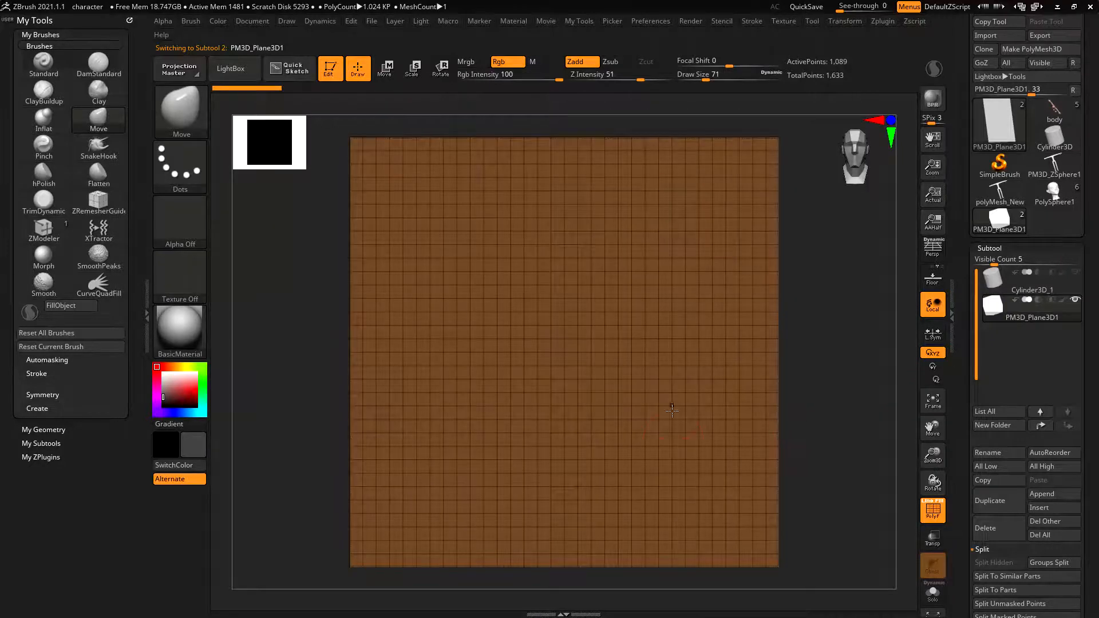
# Step: Divide the plane five times, up to about 1.05 million points
pyautogui.press('ctrl')
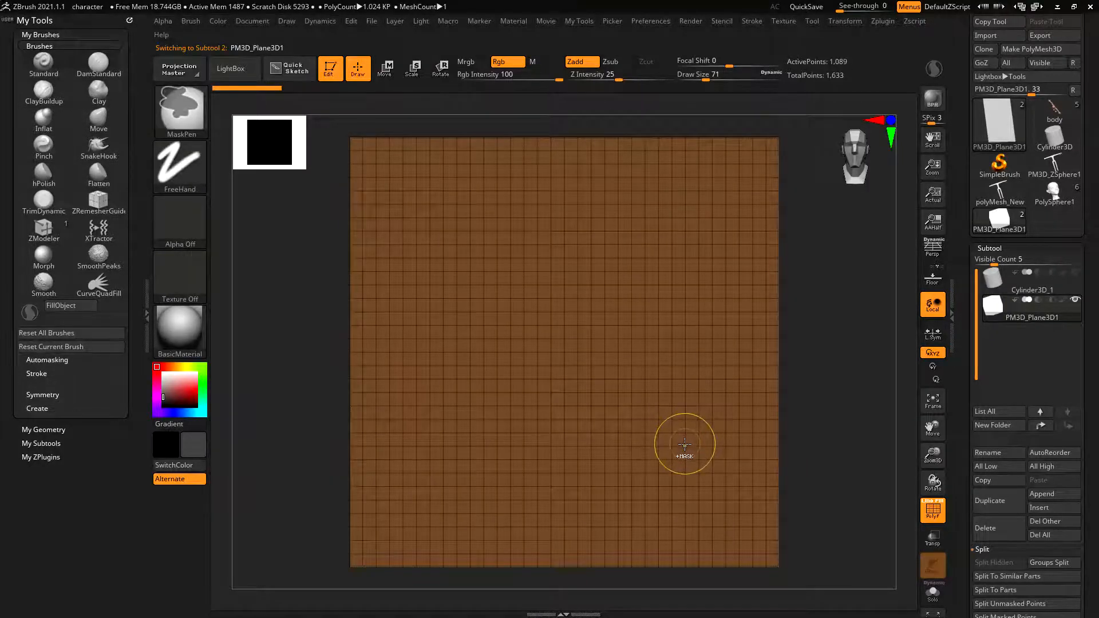
pyautogui.hotkey('ctrl', 'd')
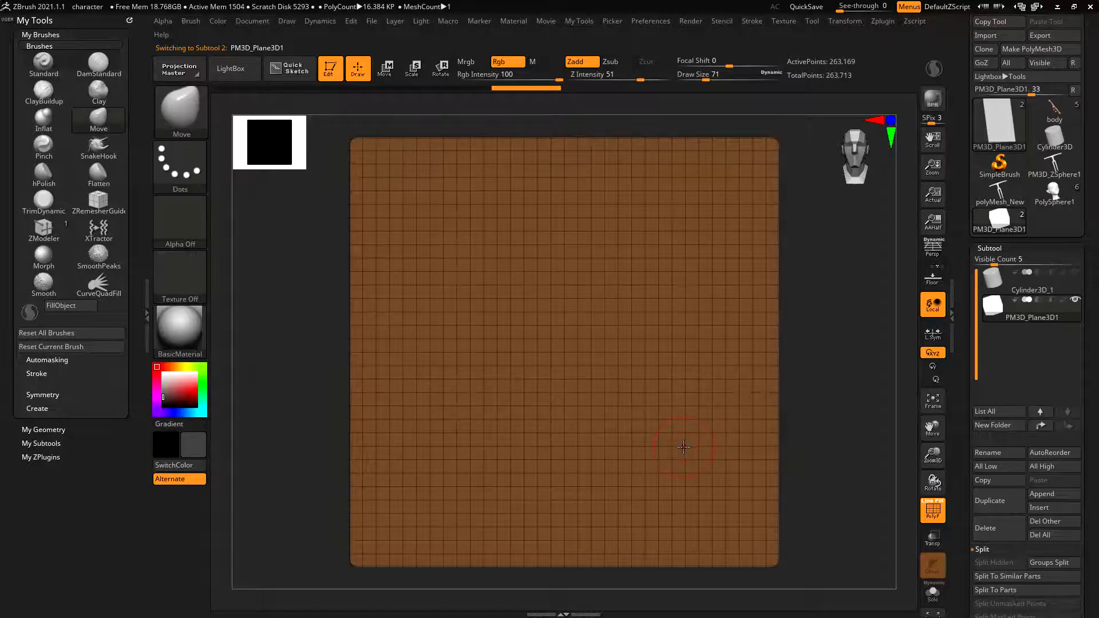
pyautogui.hotkey('ctrl', 'd')
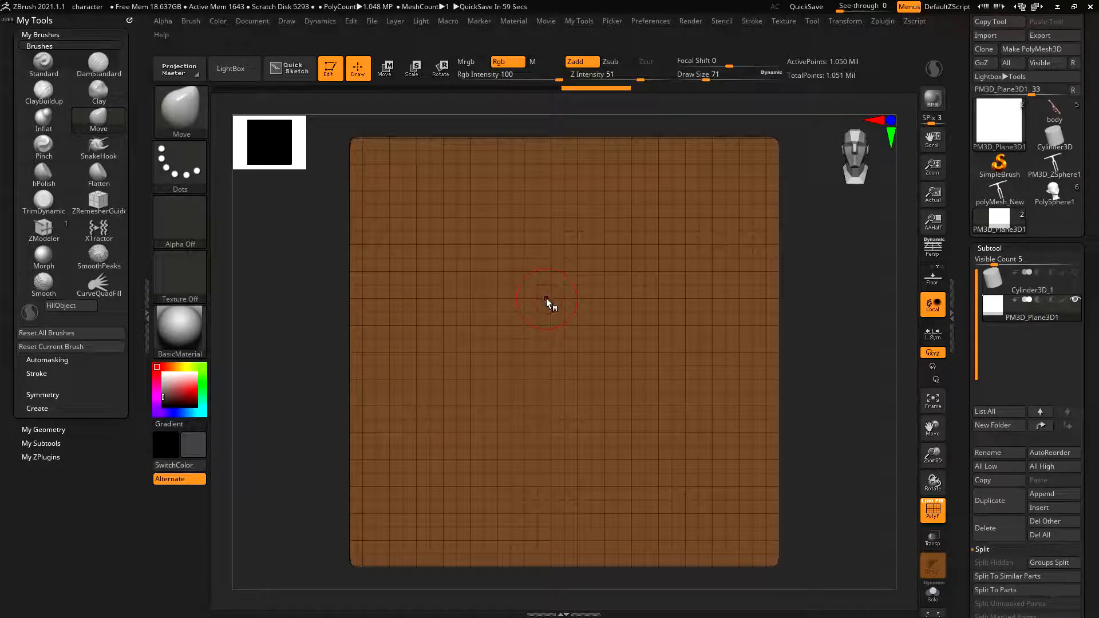
pyautogui.moveTo(1095, 493); pyautogui.dragTo(1095, 335)
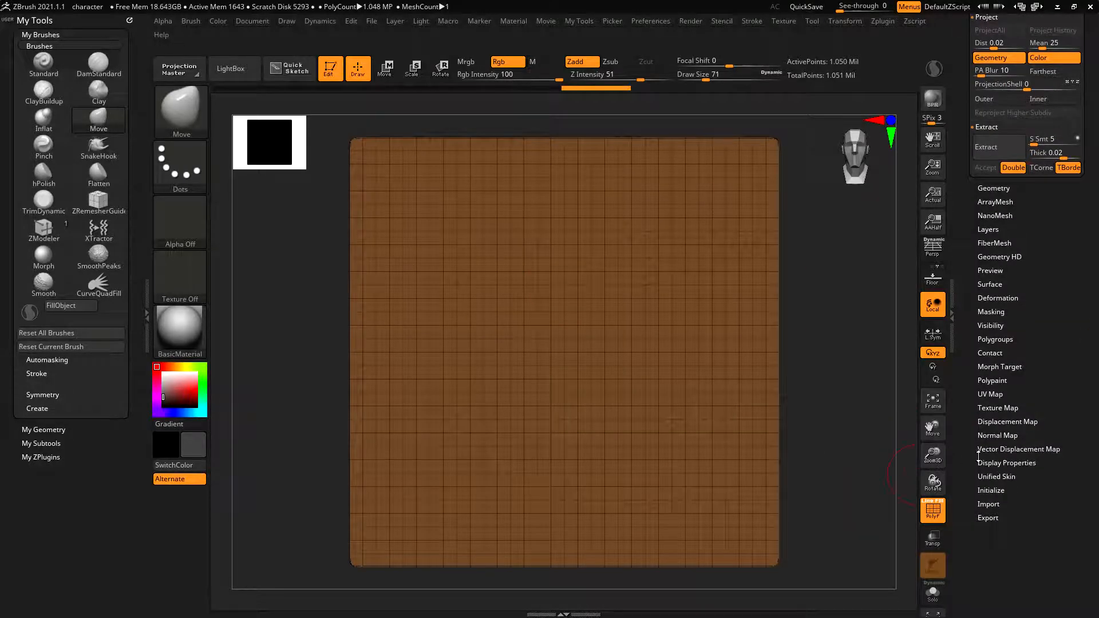
# Step: Store a morph target for the plane and turn off the wireframe display
pyautogui.click(999, 367)
pyautogui.click(997, 380)
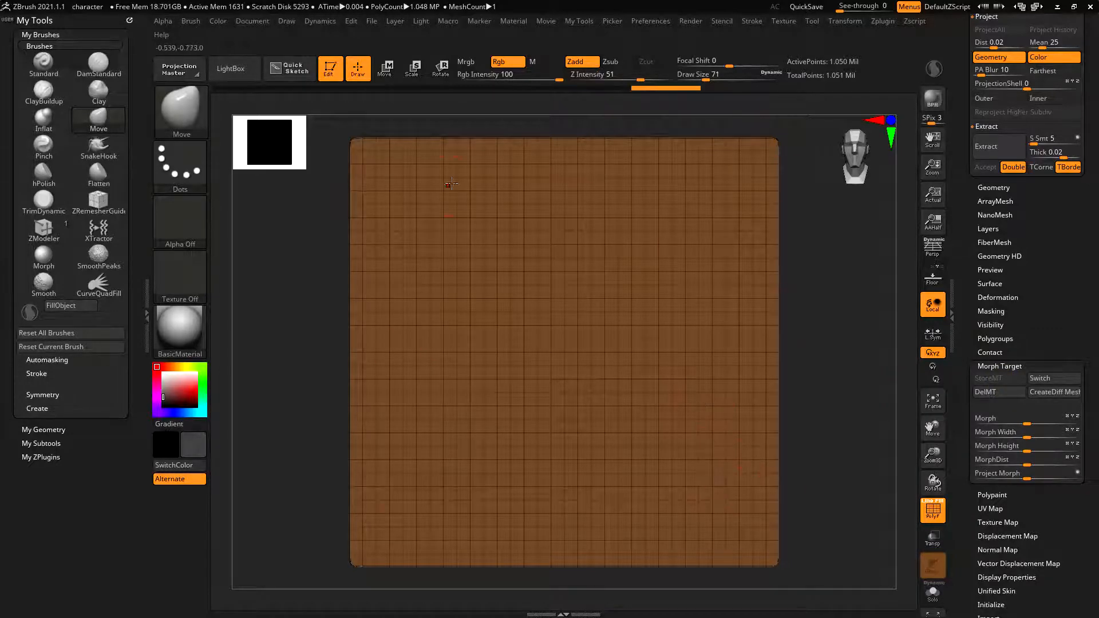
pyautogui.moveTo(821, 417); pyautogui.dragTo(822, 425)
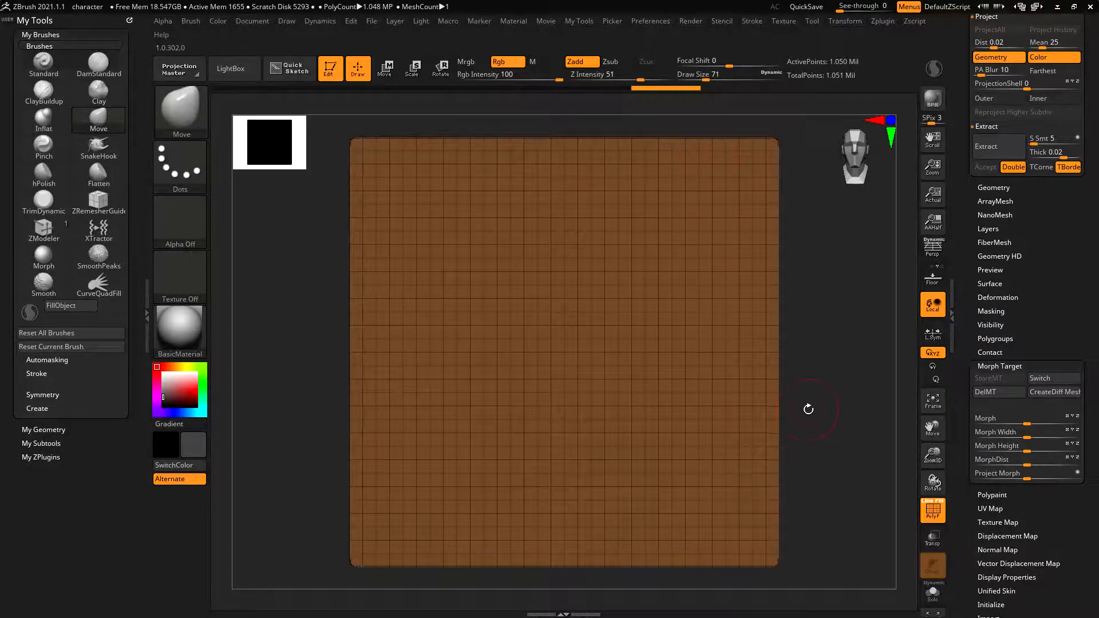
pyautogui.moveTo(808, 408); pyautogui.dragTo(829, 410)
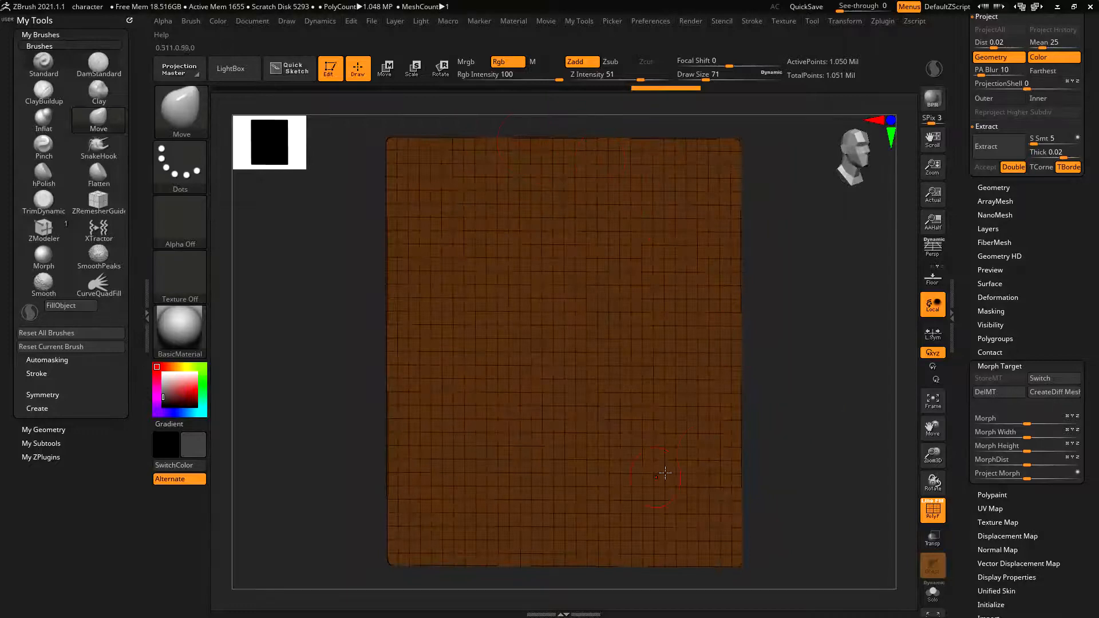
pyautogui.keyDown('shift'); pyautogui.moveTo(785, 444); pyautogui.dragTo(781, 446); pyautogui.keyUp('shift')
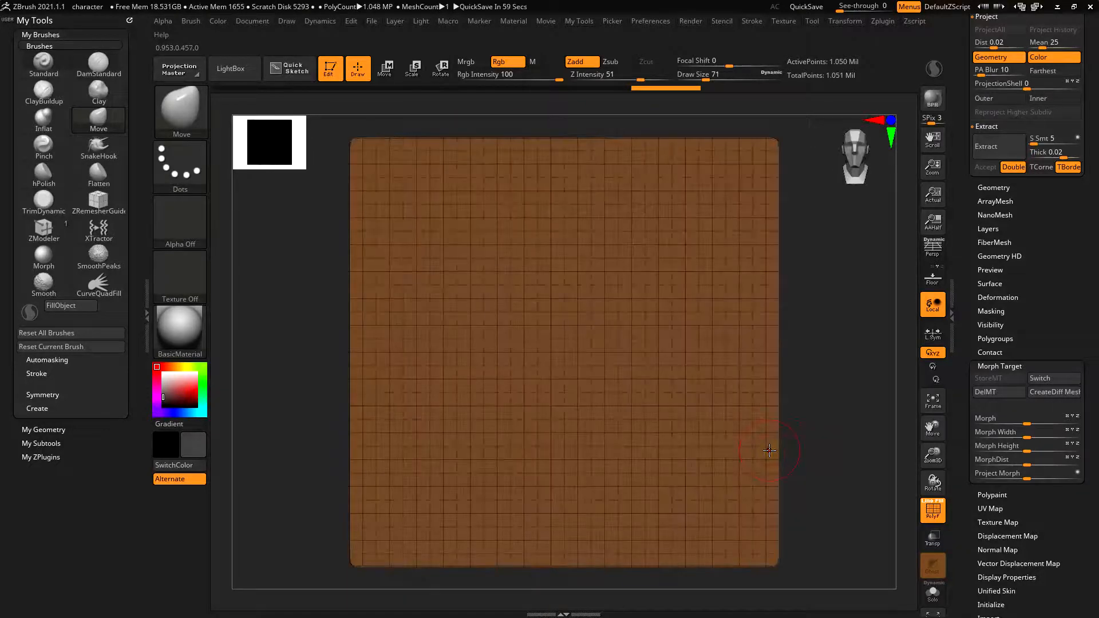
pyautogui.hotkey('shift', 'f')
# Step: Paint a filled, nail-shaped mask freehand in the middle of the plane
pyautogui.press('s')
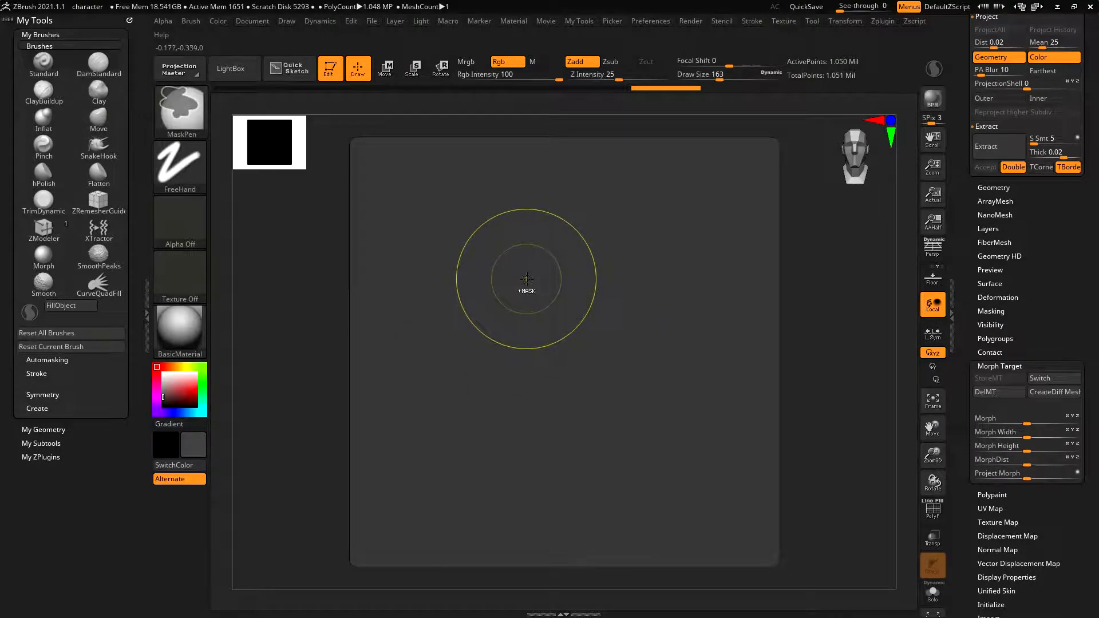
pyautogui.press('s')
pyautogui.moveTo(531, 252)
pyautogui.keyDown('ctrl'); pyautogui.mouseDown()
pyautogui.moveTo(514, 403)
pyautogui.moveTo(551, 239)
pyautogui.mouseUp(); pyautogui.keyUp('ctrl')
pyautogui.moveTo(640, 322)
pyautogui.mouseDown()
pyautogui.moveTo(637, 416)
pyautogui.moveTo(529, 411)
pyautogui.moveTo(640, 416)
pyautogui.moveTo(539, 282)
pyautogui.moveTo(566, 393)
pyautogui.mouseUp()
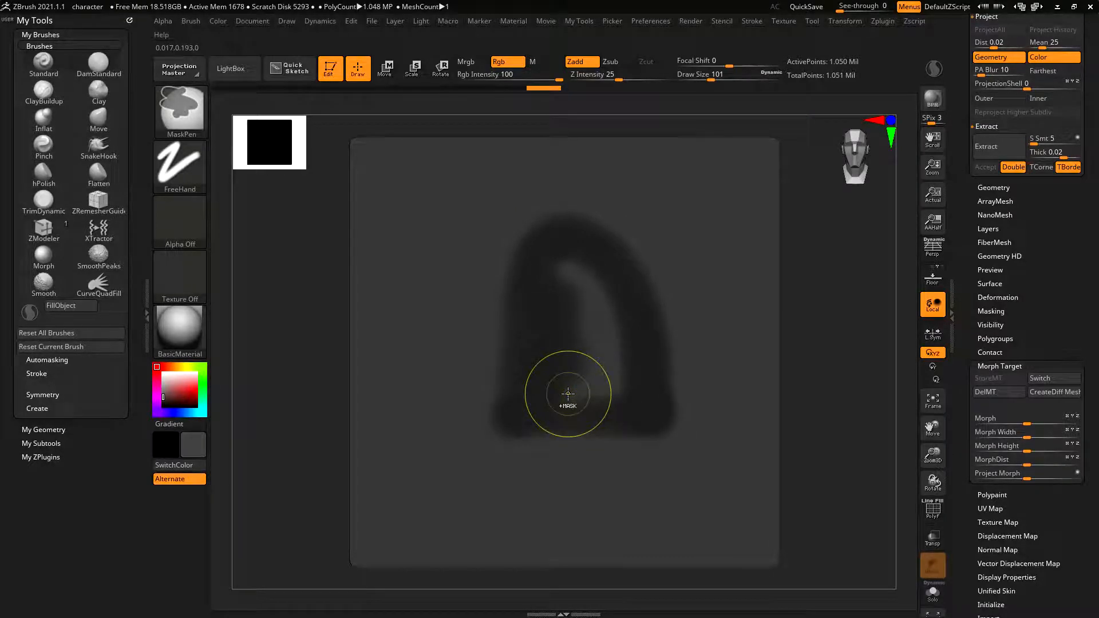
pyautogui.moveTo(633, 292)
pyautogui.mouseDown()
pyautogui.moveTo(564, 346)
pyautogui.moveTo(590, 275)
pyautogui.moveTo(570, 283)
pyautogui.mouseUp()
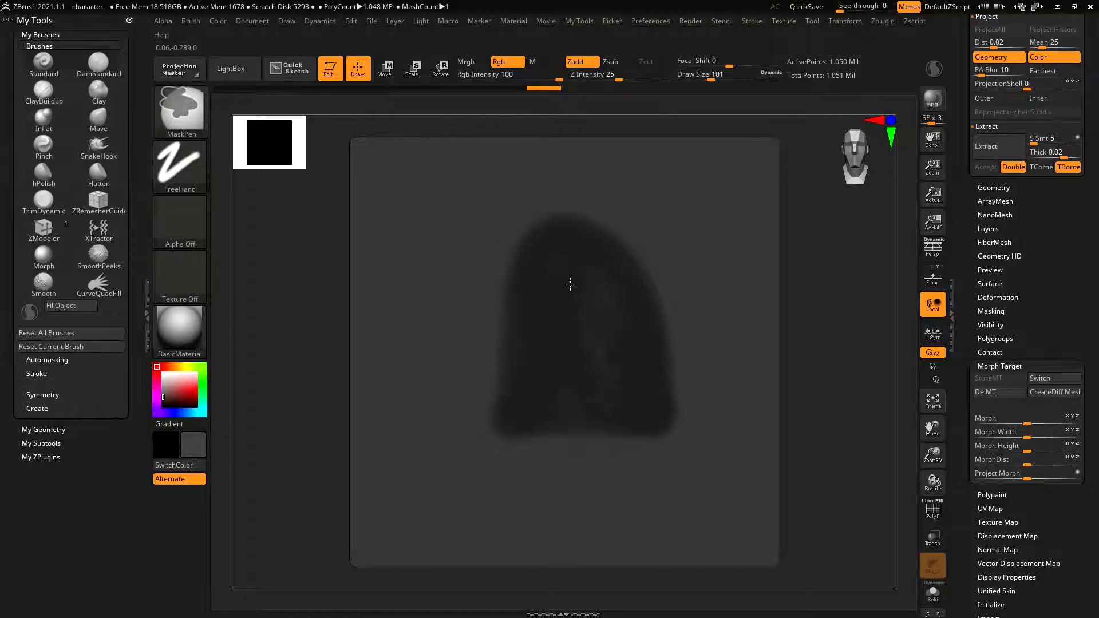
pyautogui.press('s')
pyautogui.moveTo(574, 373); pyautogui.dragTo(567, 373)
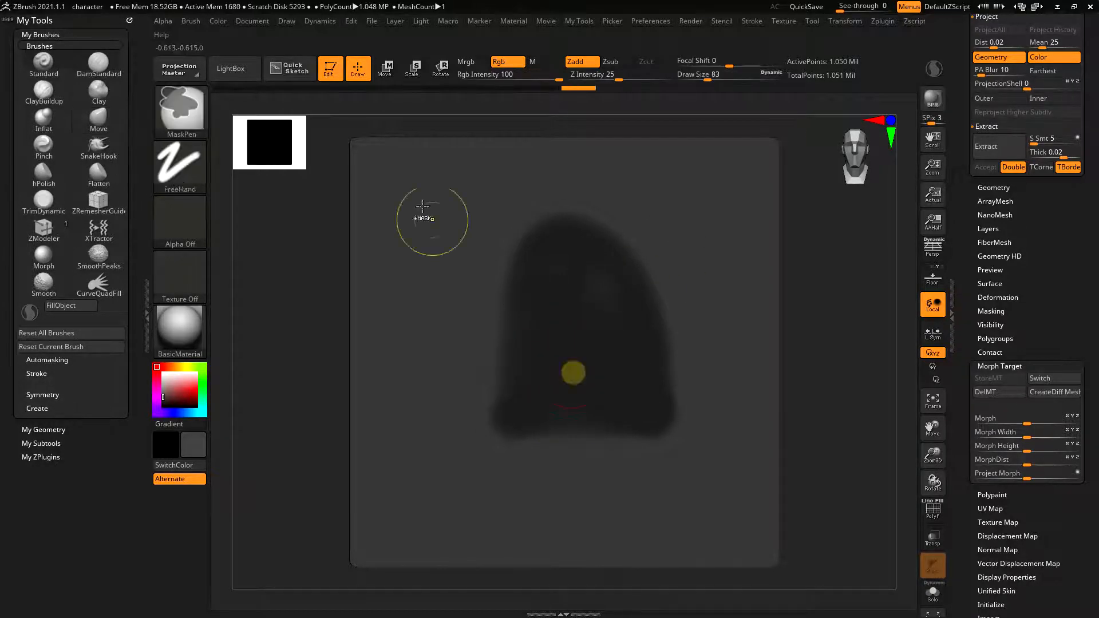
# Step: Switch the masking stroke to Lasso and extend the nail-shaped mask around its outline
pyautogui.click(184, 177)
pyautogui.click(359, 202)
pyautogui.moveTo(630, 246)
pyautogui.keyDown('ctrl'); pyautogui.mouseDown()
pyautogui.moveTo(543, 208)
pyautogui.moveTo(478, 372)
pyautogui.moveTo(487, 452)
pyautogui.moveTo(652, 458)
pyautogui.moveTo(682, 343)
pyautogui.moveTo(678, 309)
pyautogui.mouseUp(); pyautogui.keyUp('ctrl')
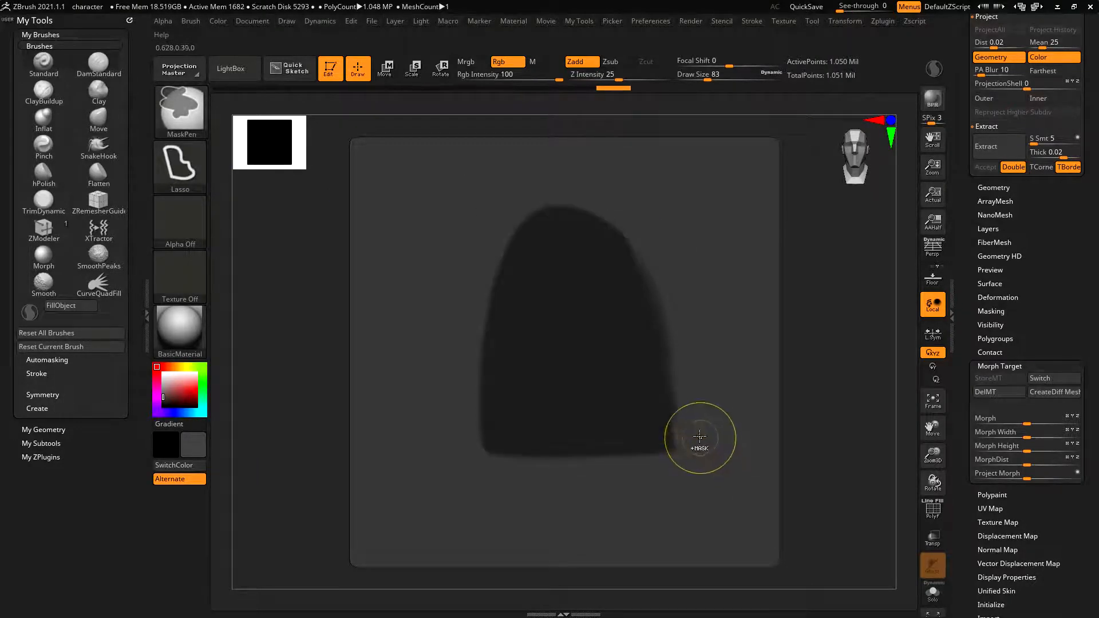
pyautogui.press('s')
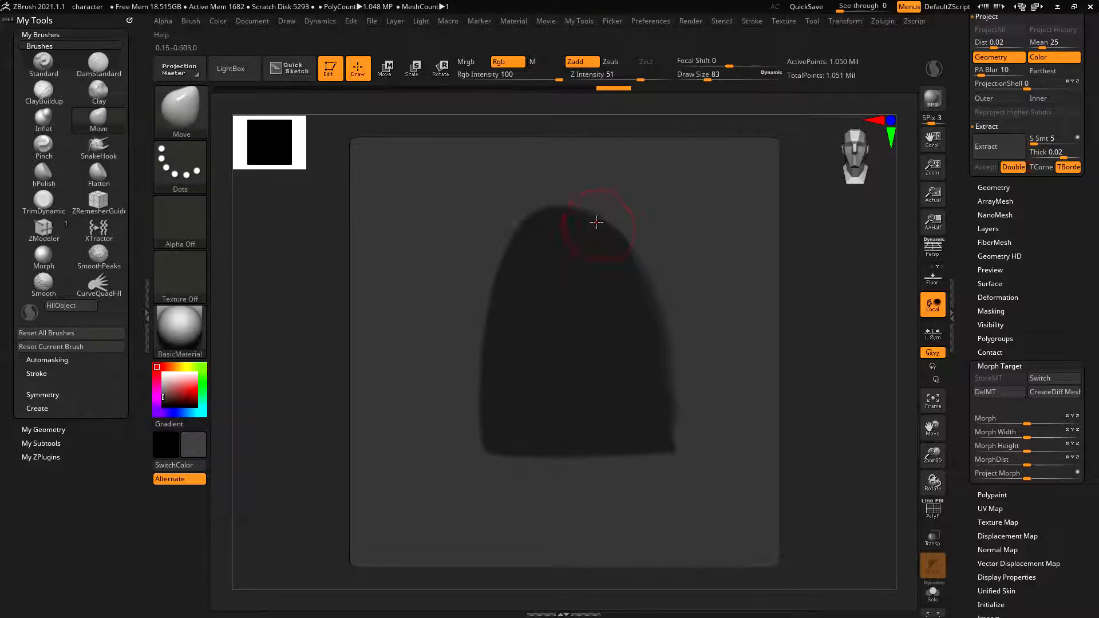
pyautogui.moveTo(559, 210)
pyautogui.keyDown('ctrl'); pyautogui.mouseDown()
pyautogui.moveTo(538, 475)
pyautogui.moveTo(632, 472)
pyautogui.mouseUp(); pyautogui.keyUp('ctrl')
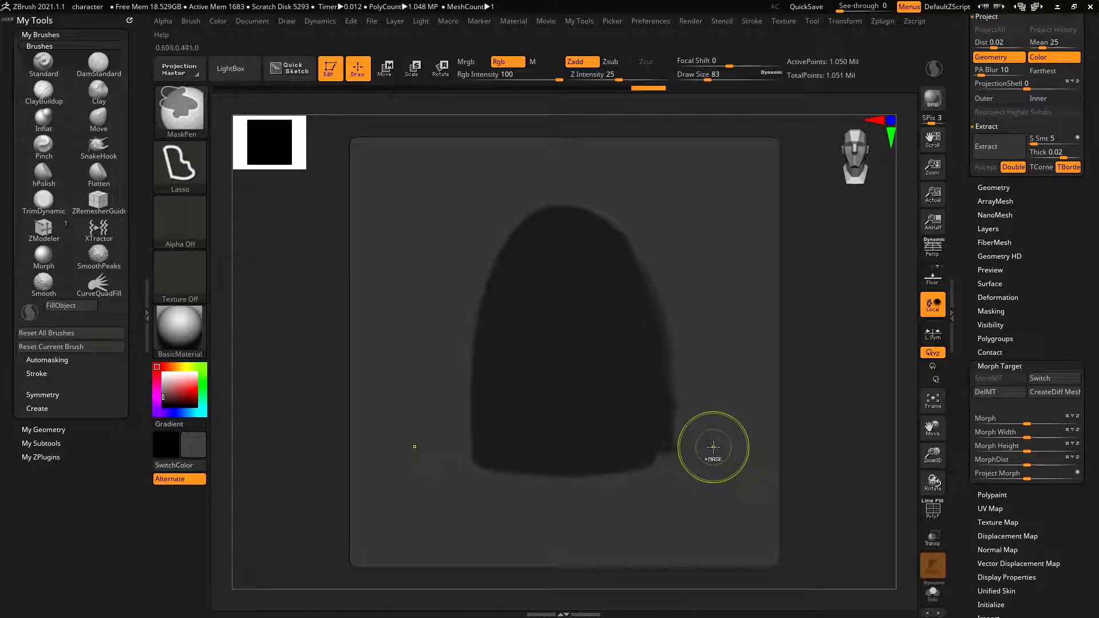
# Step: Clear the mask and lasso a new symmetrical nail-shaped mask in the plane's centre, rounding its upper corners
pyautogui.keyDown('ctrl'); pyautogui.moveTo(841, 392); pyautogui.dragTo(790, 381); pyautogui.keyUp('ctrl')
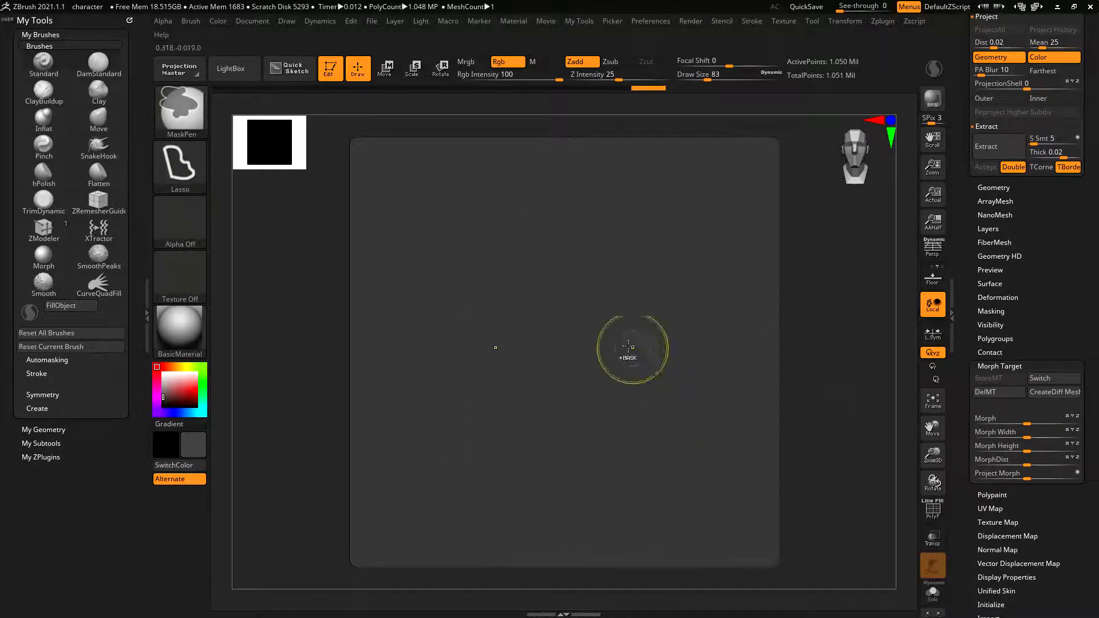
pyautogui.keyDown('ctrl'); pyautogui.click(537, 213); pyautogui.keyUp('ctrl')
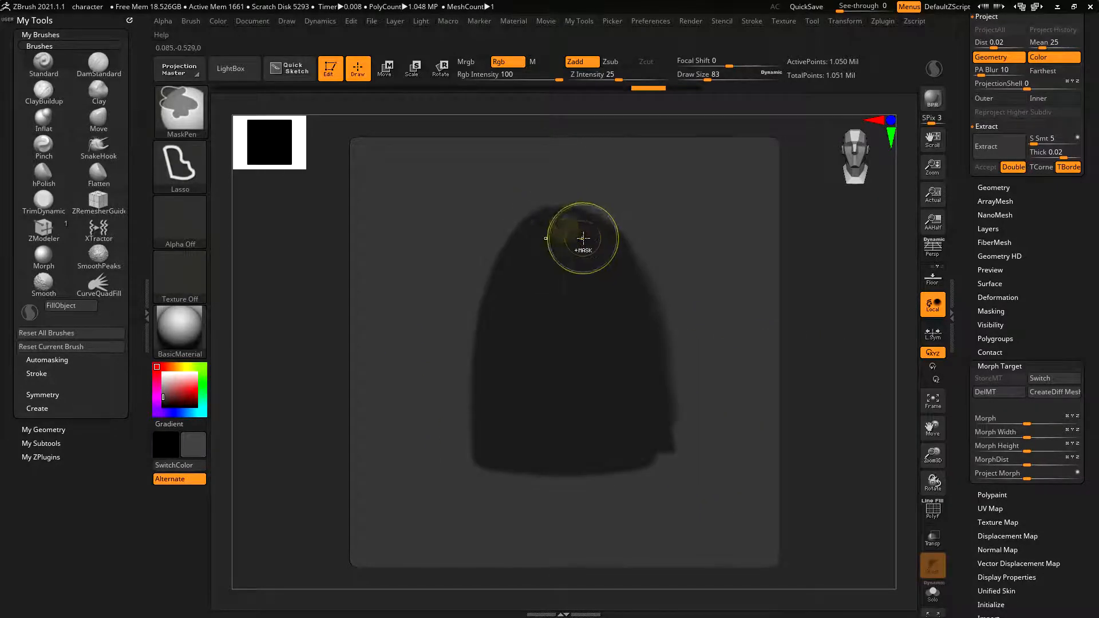
pyautogui.keyDown('ctrl'); pyautogui.moveTo(851, 311); pyautogui.dragTo(776, 341); pyautogui.keyUp('ctrl')
pyautogui.moveTo(561, 224)
pyautogui.keyDown('ctrl'); pyautogui.mouseDown()
pyautogui.moveTo(482, 300)
pyautogui.moveTo(475, 460)
pyautogui.moveTo(691, 459)
pyautogui.mouseUp(); pyautogui.keyUp('ctrl')
pyautogui.moveTo(581, 226)
pyautogui.keyDown('ctrl'); pyautogui.mouseDown()
pyautogui.moveTo(558, 227)
pyautogui.moveTo(470, 292)
pyautogui.moveTo(479, 455)
pyautogui.moveTo(700, 440)
pyautogui.mouseUp(); pyautogui.keyUp('ctrl')
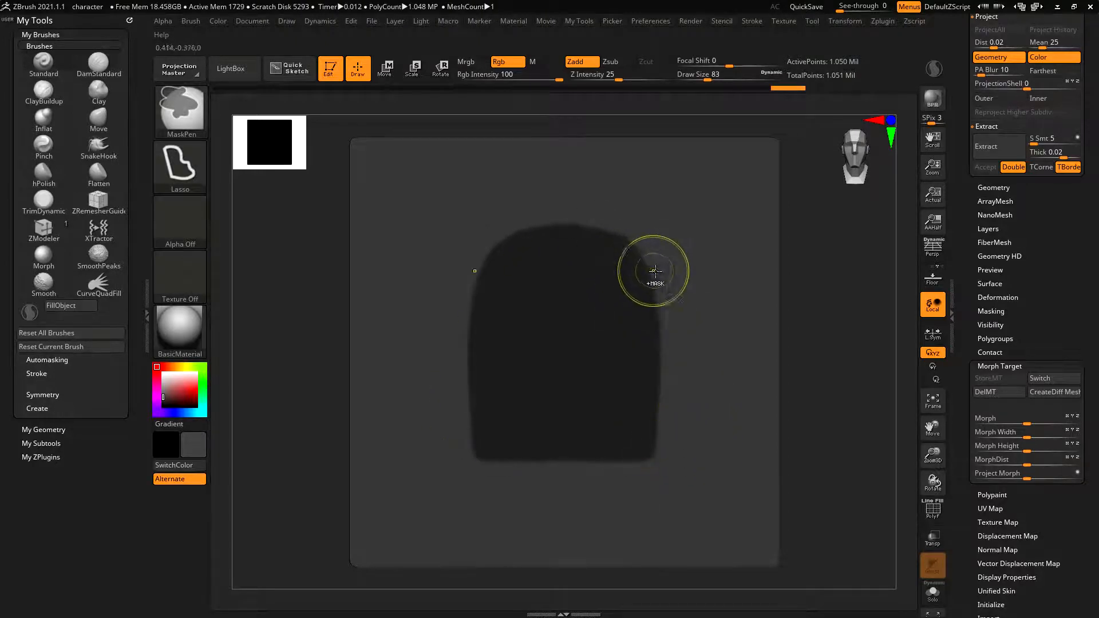
pyautogui.press('b')
pyautogui.press('m')
pyautogui.press('v')
pyautogui.moveTo(475, 251)
pyautogui.keyDown('ctrl'); pyautogui.mouseDown()
pyautogui.moveTo(632, 230)
pyautogui.moveTo(564, 112)
pyautogui.moveTo(446, 140)
pyautogui.mouseUp(); pyautogui.keyUp('ctrl')
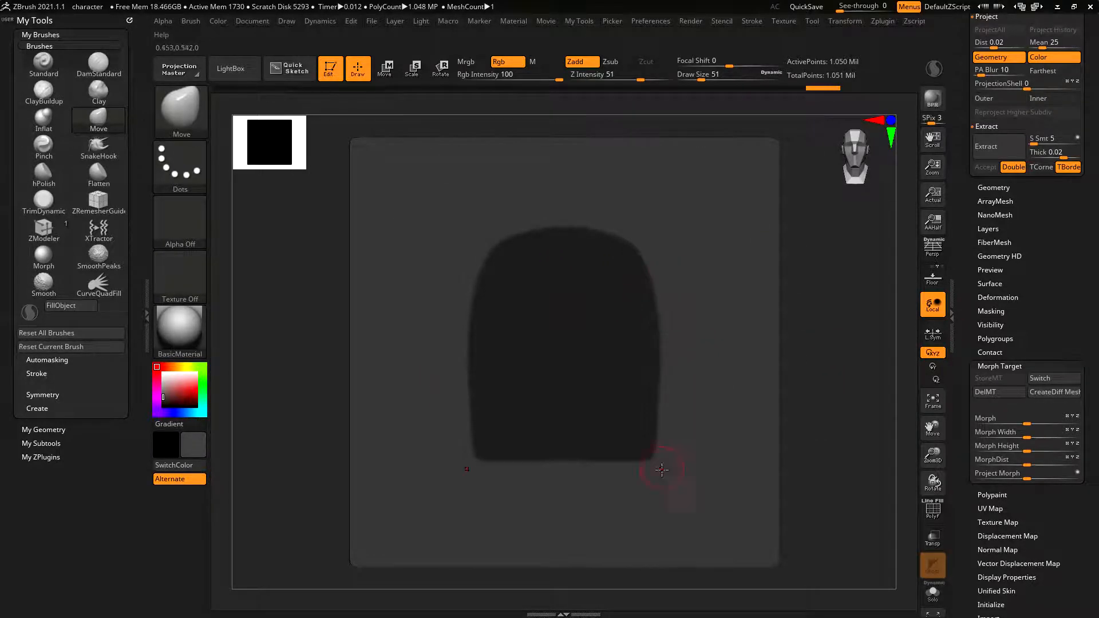
# Step: Invert the mask and raise the unmasked nail area out of the plane with a large Move brush
pyautogui.keyDown('ctrl'); pyautogui.click(787, 438); pyautogui.keyUp('ctrl')
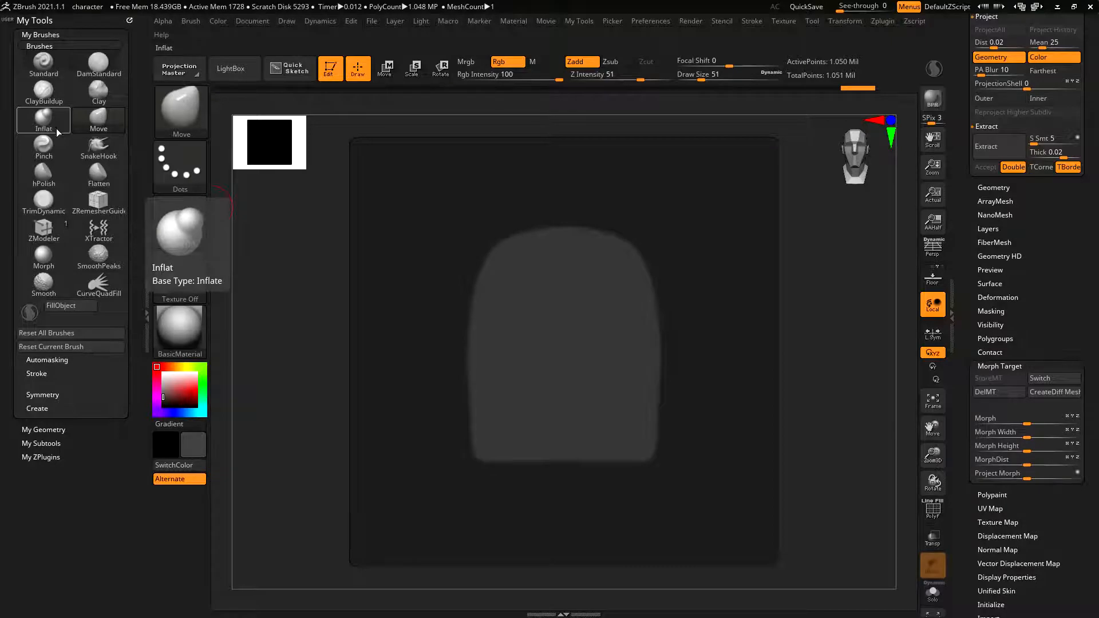
pyautogui.click(104, 119)
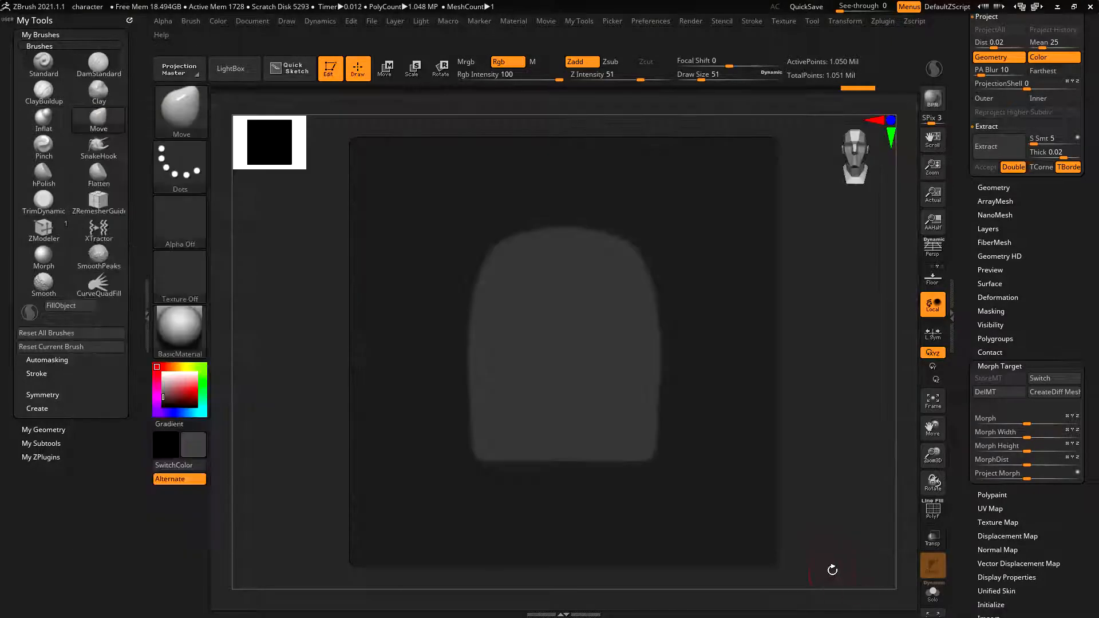
pyautogui.moveTo(833, 530); pyautogui.dragTo(829, 430)
pyautogui.press('s')
pyautogui.moveTo(594, 310); pyautogui.dragTo(622, 304)
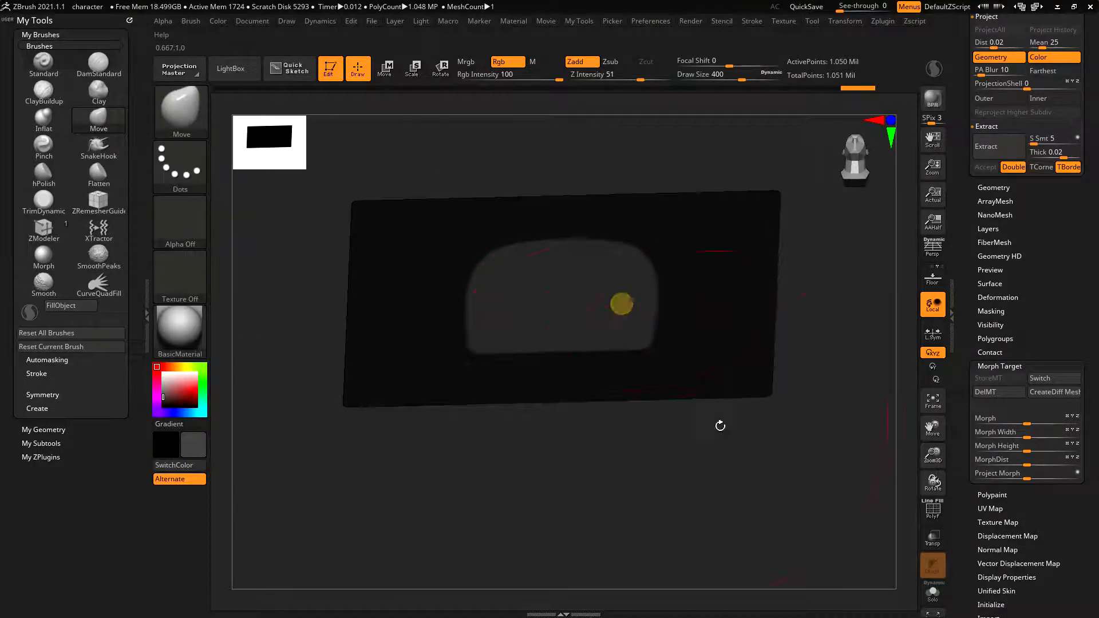
pyautogui.moveTo(719, 425); pyautogui.dragTo(709, 373)
pyautogui.moveTo(600, 294); pyautogui.dragTo(599, 283)
pyautogui.moveTo(621, 438); pyautogui.dragTo(687, 451)
pyautogui.moveTo(586, 292); pyautogui.dragTo(576, 262)
pyautogui.moveTo(477, 230); pyautogui.dragTo(481, 219)
pyautogui.moveTo(756, 387)
pyautogui.mouseDown()
pyautogui.moveTo(706, 505)
pyautogui.moveTo(692, 480)
pyautogui.mouseUp()
# Step: Set the brush size to 172 and smooth the side edge of the raised nail
pyautogui.press('s')
pyautogui.click(596, 298)
pyautogui.press('shift')
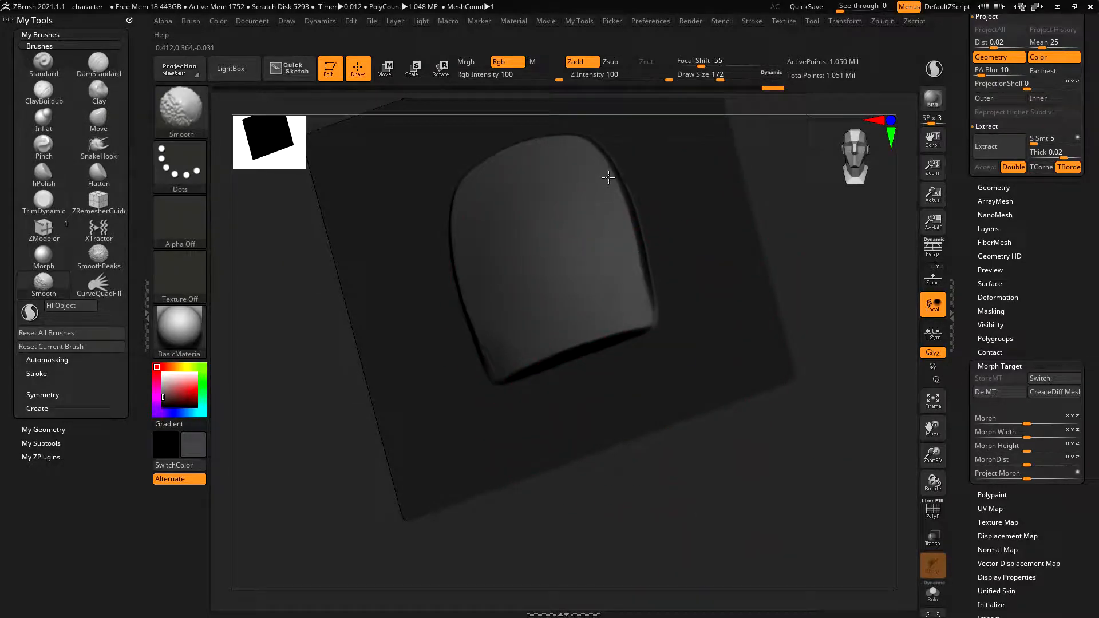
pyautogui.keyDown('shift'); pyautogui.moveTo(608, 177); pyautogui.dragTo(665, 361); pyautogui.keyUp('shift')
# Step: Step down one subdivision level and smooth the nail along both of its sides
pyautogui.keyDown('alt'); pyautogui.moveTo(776, 232); pyautogui.dragTo(744, 299); pyautogui.keyUp('alt')
pyautogui.hotkey('shift', 'd')
pyautogui.press('shift')
pyautogui.keyDown('shift'); pyautogui.moveTo(578, 226); pyautogui.dragTo(628, 398); pyautogui.keyUp('shift')
pyautogui.moveTo(748, 292); pyautogui.dragTo(778, 311)
pyautogui.keyDown('shift'); pyautogui.moveTo(417, 257); pyautogui.dragTo(424, 310); pyautogui.keyUp('shift')
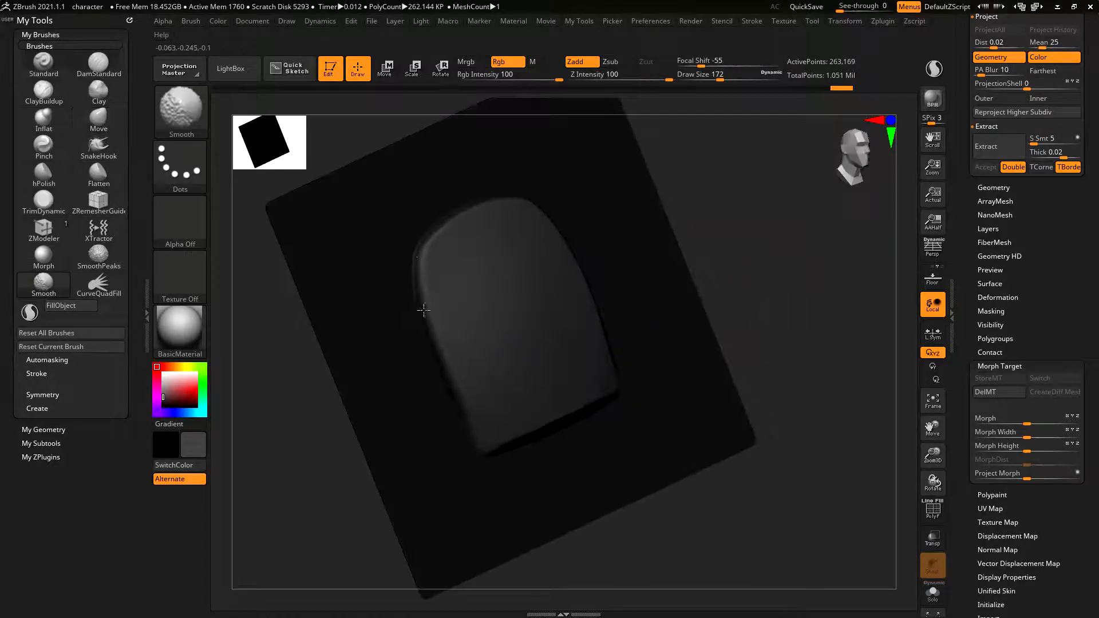
# Step: Flatten the nail's surface and borders with the hPolish brush, smoothing between the strokes
pyautogui.click(49, 169)
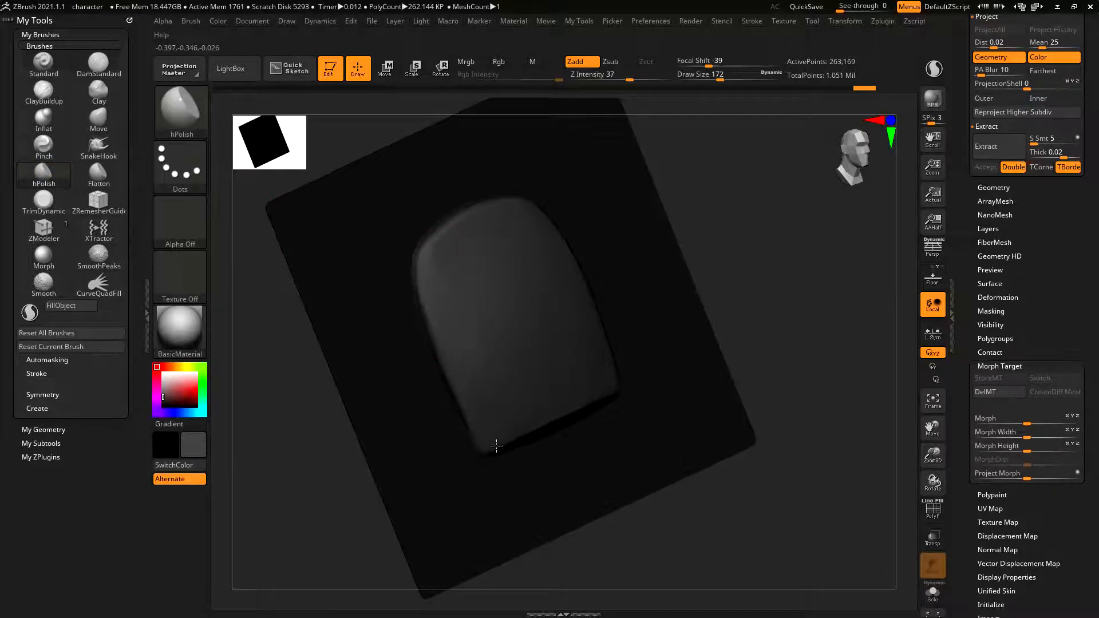
pyautogui.moveTo(559, 253); pyautogui.dragTo(564, 262)
pyautogui.keyDown('shift'); pyautogui.moveTo(773, 301); pyautogui.dragTo(739, 306); pyautogui.keyUp('shift')
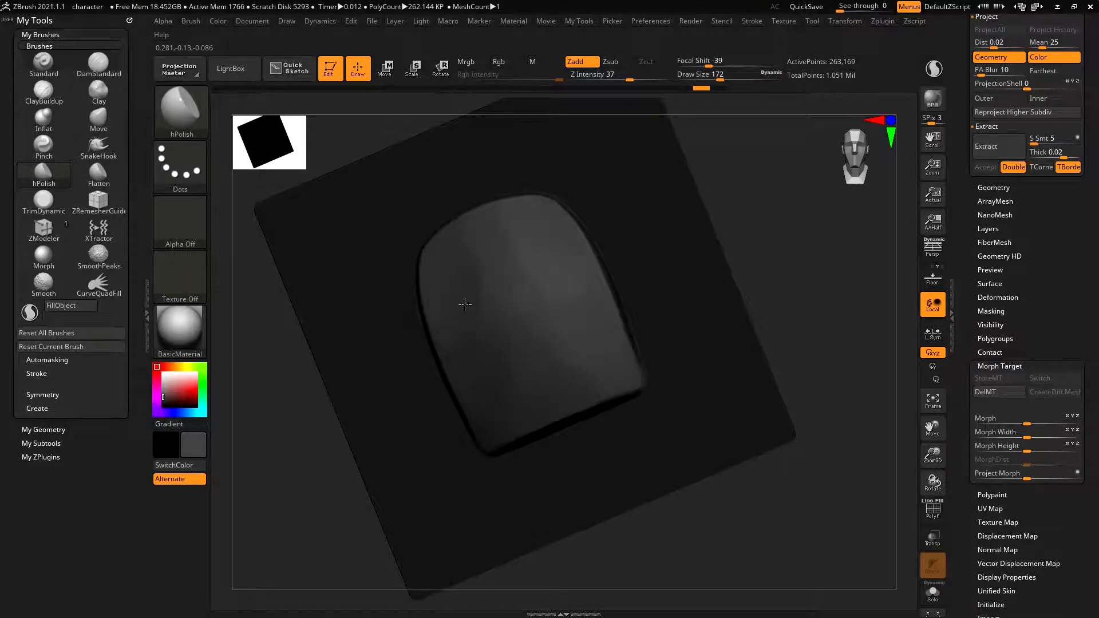
pyautogui.moveTo(464, 305); pyautogui.dragTo(535, 295)
pyautogui.keyDown('shift'); pyautogui.moveTo(535, 295); pyautogui.dragTo(498, 372); pyautogui.keyUp('shift')
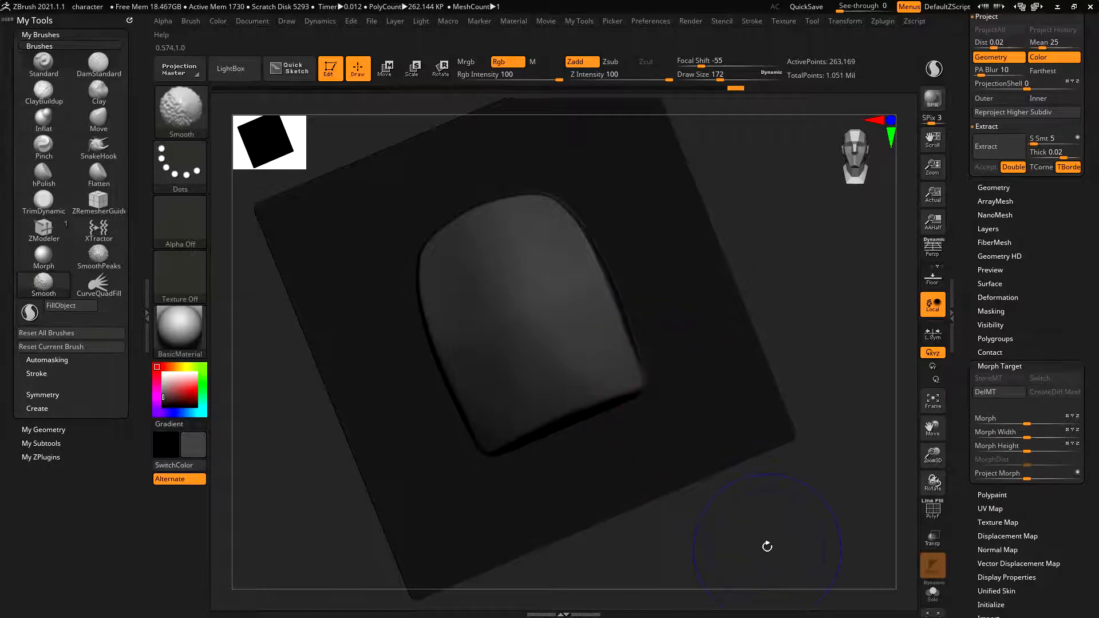
pyautogui.moveTo(767, 537)
pyautogui.mouseDown()
pyautogui.moveTo(788, 437)
pyautogui.moveTo(785, 523)
pyautogui.moveTo(767, 547)
pyautogui.mouseUp()
pyautogui.moveTo(488, 272)
pyautogui.mouseDown()
pyautogui.moveTo(565, 363)
pyautogui.moveTo(564, 385)
pyautogui.moveTo(541, 401)
pyautogui.moveTo(642, 383)
pyautogui.mouseUp()
pyautogui.moveTo(724, 500)
pyautogui.mouseDown()
pyautogui.moveTo(761, 513)
pyautogui.moveTo(743, 528)
pyautogui.moveTo(733, 607)
pyautogui.moveTo(768, 518)
pyautogui.moveTo(789, 517)
pyautogui.moveTo(772, 542)
pyautogui.moveTo(772, 454)
pyautogui.moveTo(802, 503)
pyautogui.moveTo(789, 515)
pyautogui.mouseUp()
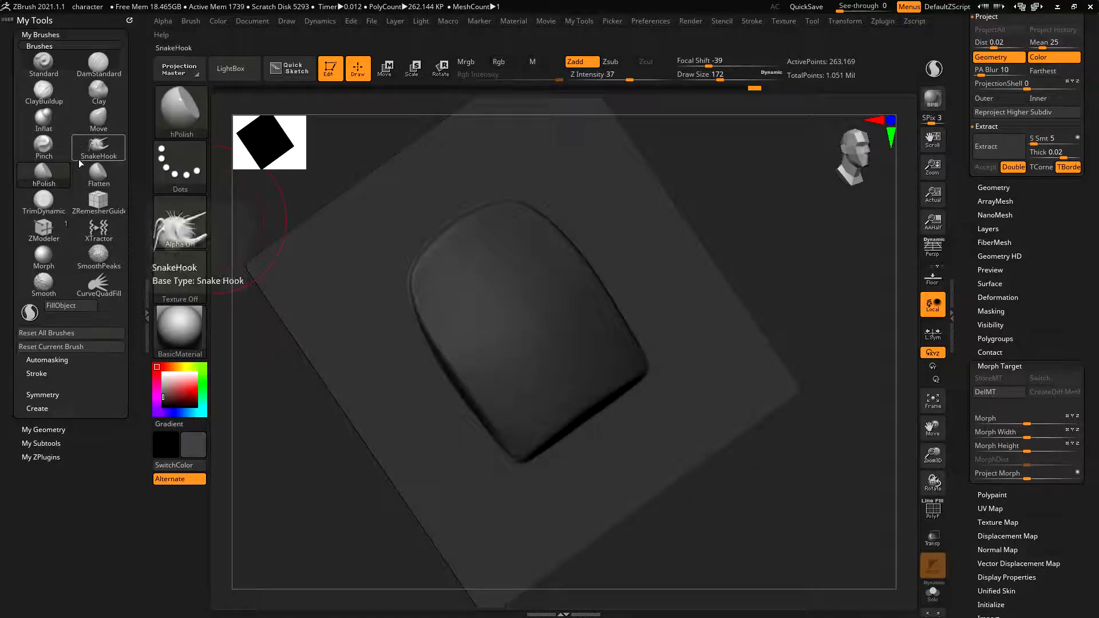
# Step: Invert the mask to protect the nail and build up a skin ridge around it using ClayBuildup with Alpha 48 and size 124
pyautogui.keyDown('ctrl'); pyautogui.click(803, 245); pyautogui.keyUp('ctrl')
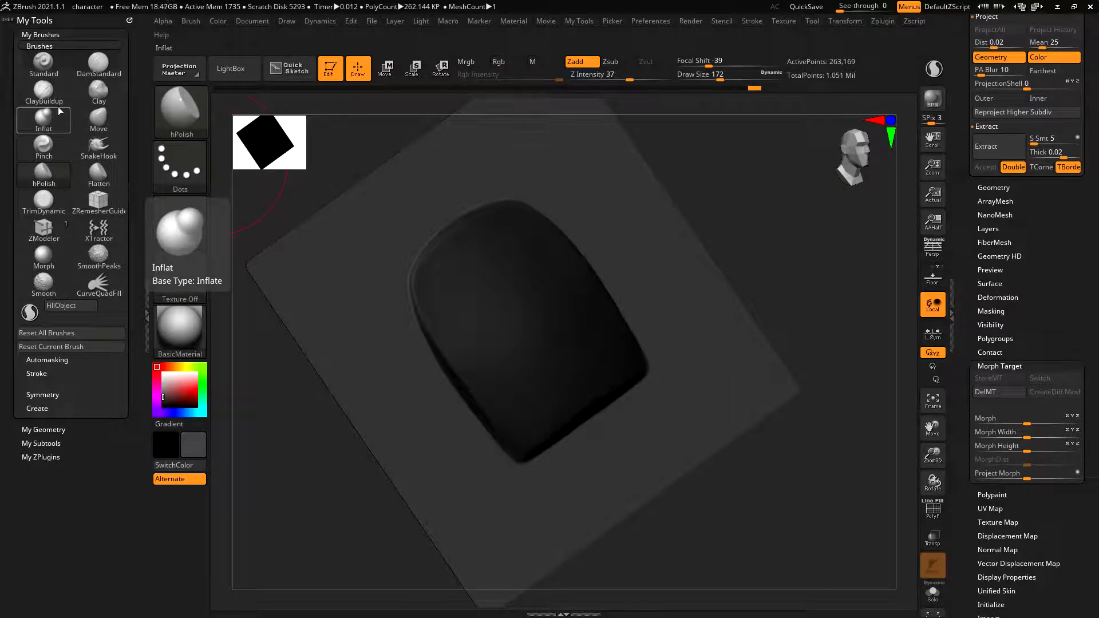
pyautogui.click(43, 91)
pyautogui.click(189, 226)
pyautogui.click(252, 394)
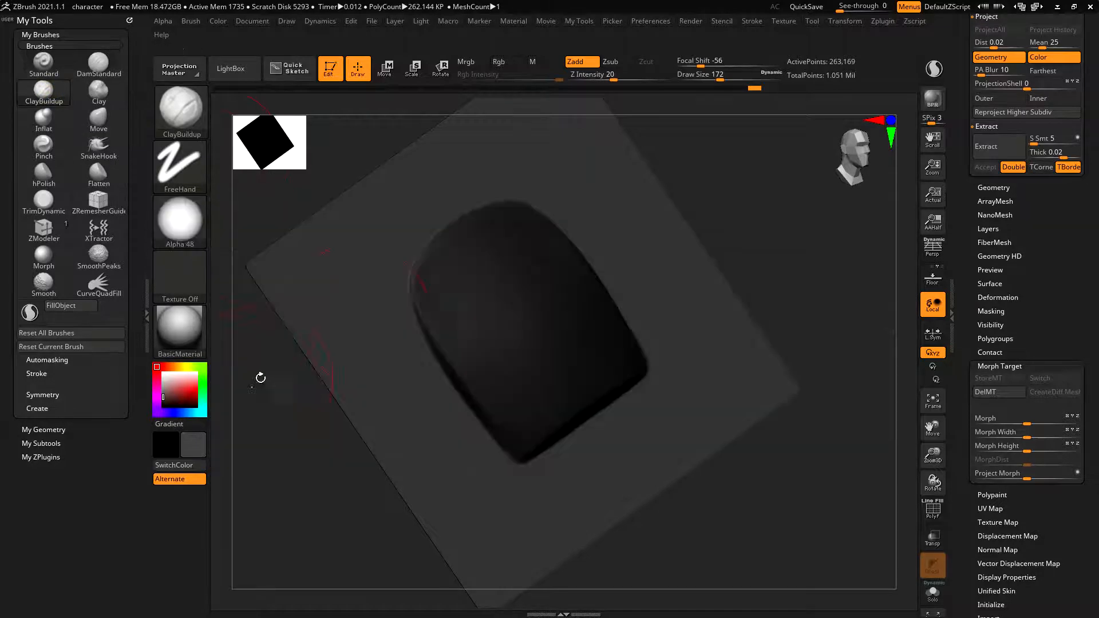
pyautogui.press('s')
pyautogui.moveTo(441, 351)
pyautogui.mouseDown()
pyautogui.moveTo(419, 321)
pyautogui.moveTo(516, 471)
pyautogui.mouseUp()
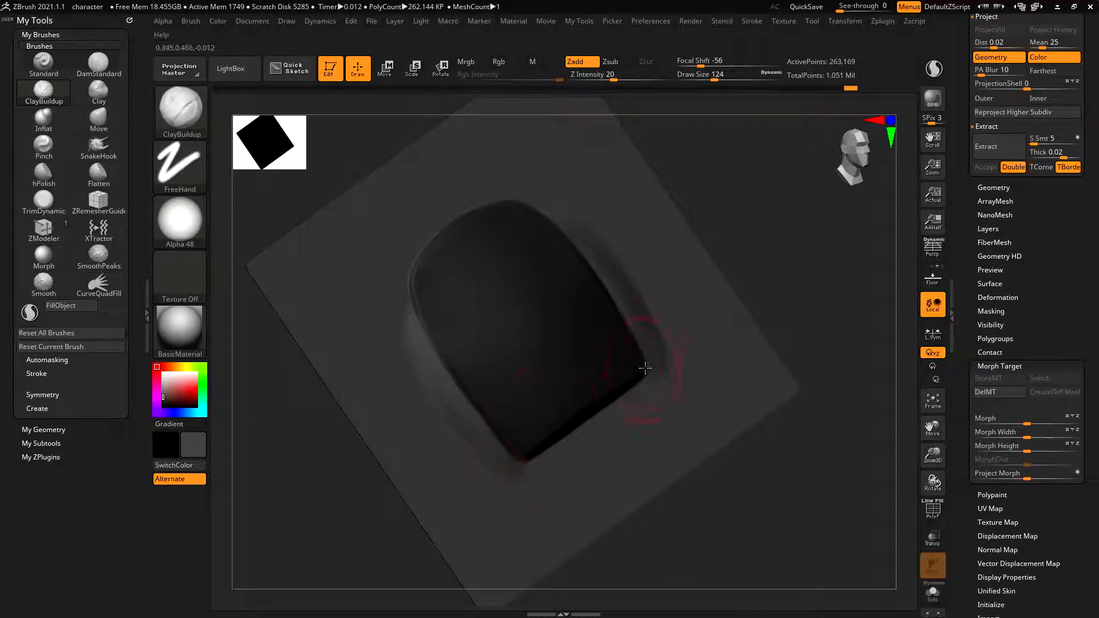
pyautogui.moveTo(405, 298)
pyautogui.mouseDown()
pyautogui.moveTo(479, 196)
pyautogui.moveTo(401, 272)
pyautogui.mouseUp()
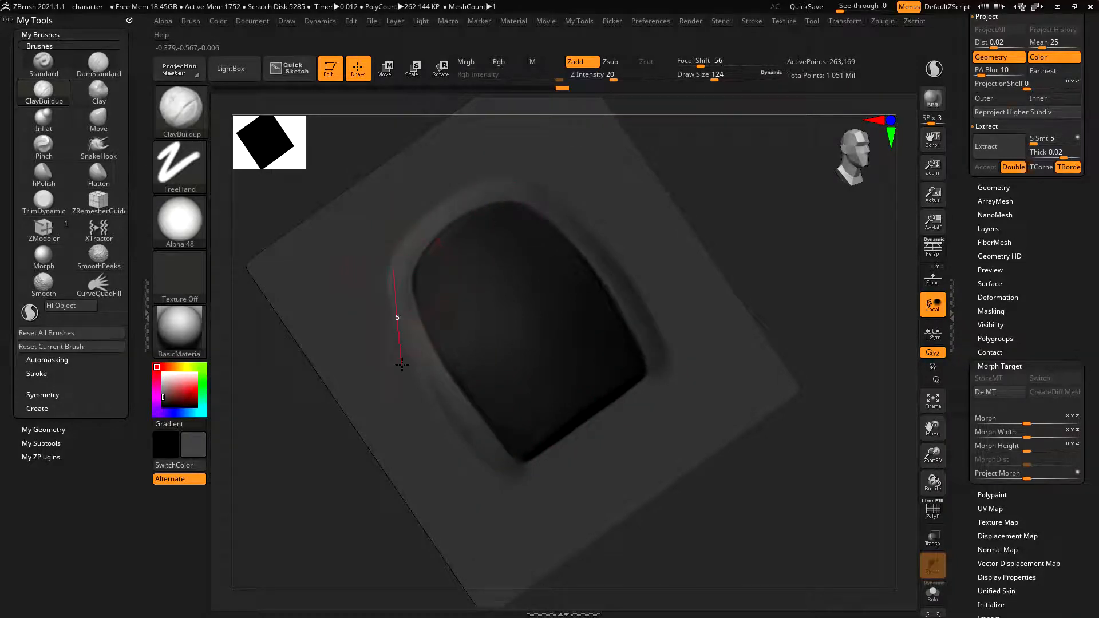
pyautogui.press('shift')
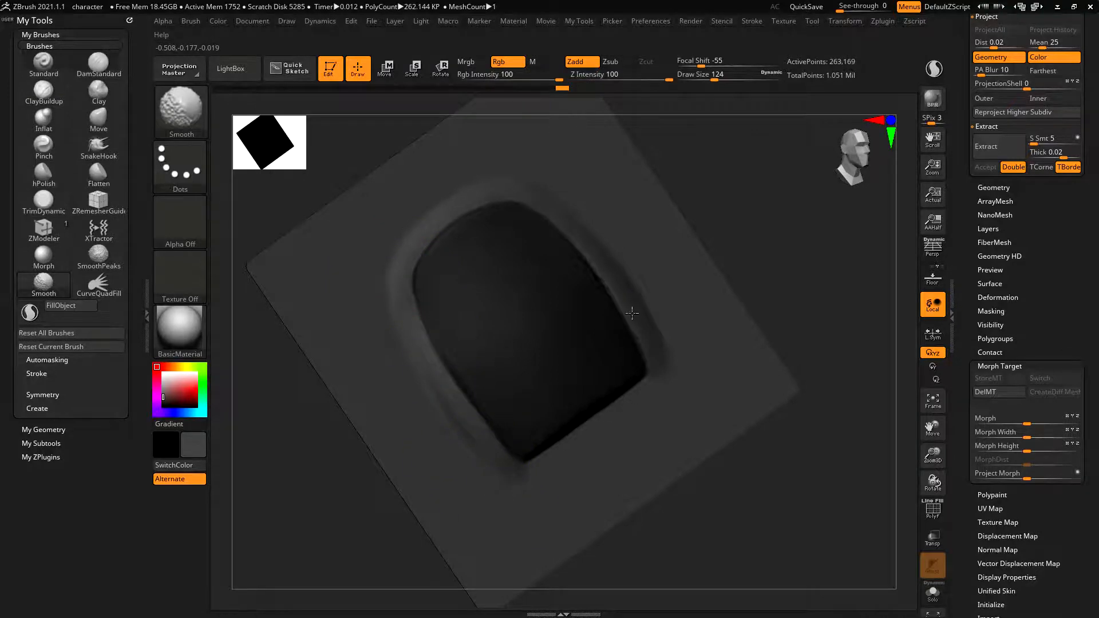
# Step: Clear the mask and build up the cuticle over the nail's rounded end with a ClayBuildup brush of size 59
pyautogui.press('s')
pyautogui.moveTo(470, 232); pyautogui.dragTo(469, 240)
pyautogui.keyDown('ctrl'); pyautogui.click(705, 218); pyautogui.keyUp('ctrl')
pyautogui.press('s')
pyautogui.keyDown('ctrl'); pyautogui.moveTo(723, 218); pyautogui.dragTo(713, 220); pyautogui.keyUp('ctrl')
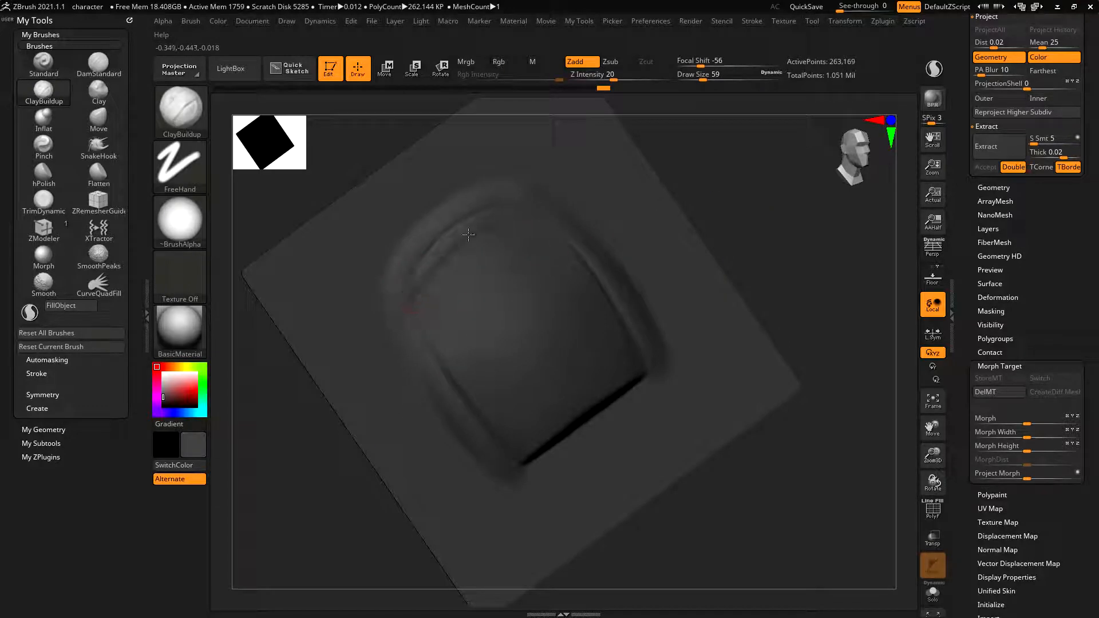
pyautogui.moveTo(415, 298); pyautogui.dragTo(414, 299)
pyautogui.hotkey('ctrl', 'z')
pyautogui.moveTo(539, 213)
pyautogui.mouseDown()
pyautogui.moveTo(496, 220)
pyautogui.moveTo(420, 311)
pyautogui.moveTo(420, 274)
pyautogui.moveTo(416, 301)
pyautogui.moveTo(527, 214)
pyautogui.moveTo(415, 309)
pyautogui.mouseUp()
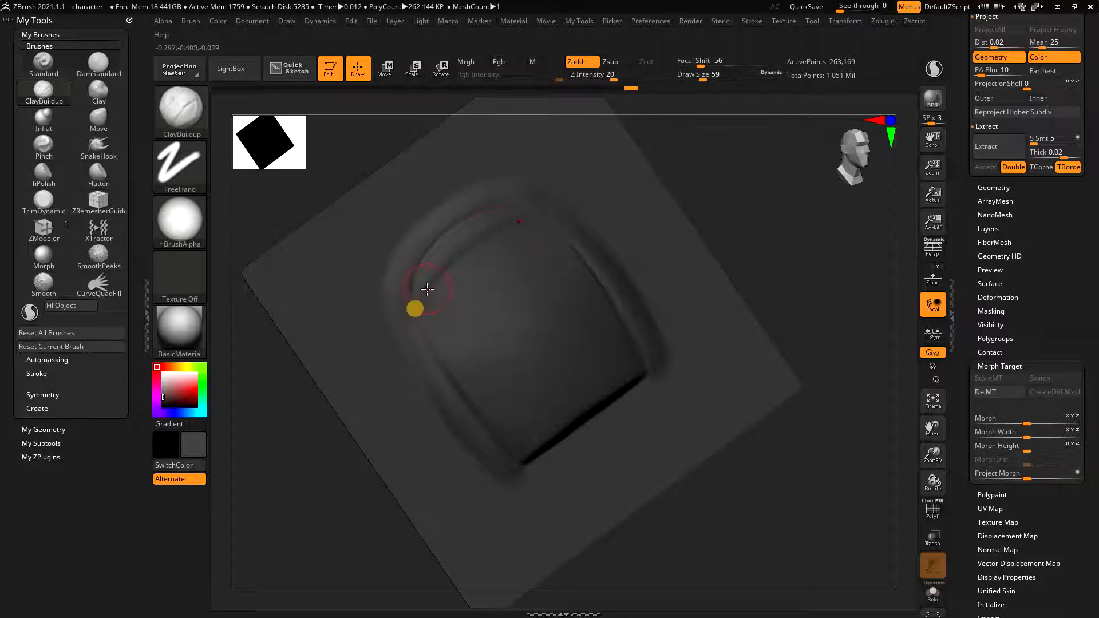
pyautogui.moveTo(515, 224)
pyautogui.mouseDown()
pyautogui.moveTo(435, 257)
pyautogui.moveTo(413, 313)
pyautogui.moveTo(440, 273)
pyautogui.mouseUp()
# Step: Carve the crease between the nail and the surrounding skin with the DamStandard brush at size 101
pyautogui.click(101, 66)
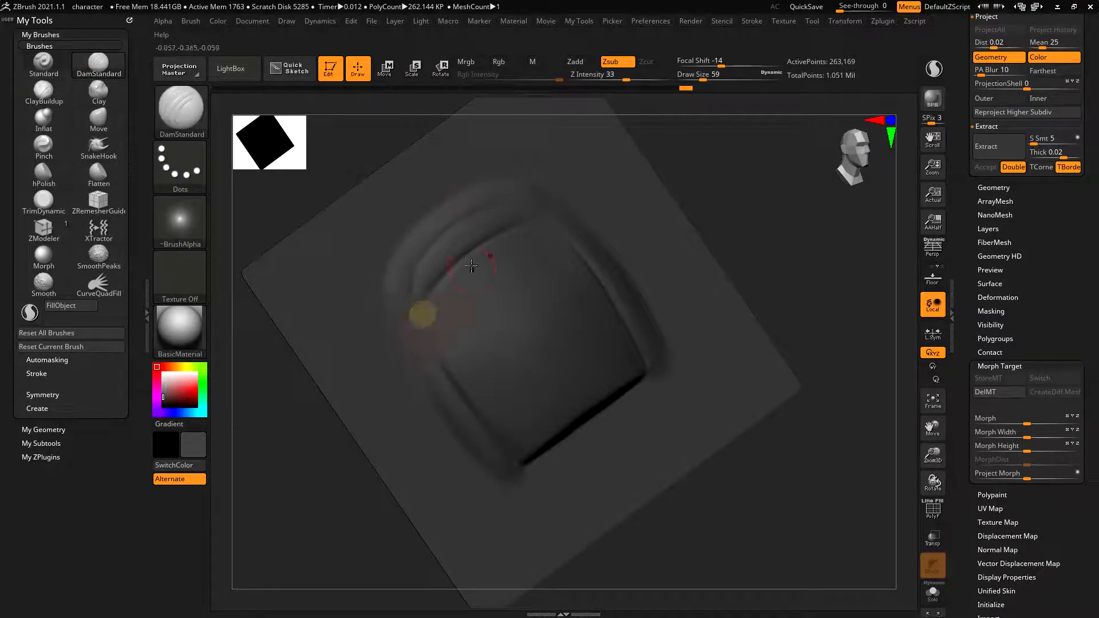
pyautogui.moveTo(476, 418); pyautogui.dragTo(514, 463)
pyautogui.press('s')
pyautogui.moveTo(461, 378); pyautogui.dragTo(469, 369)
pyautogui.moveTo(416, 311); pyautogui.dragTo(452, 377)
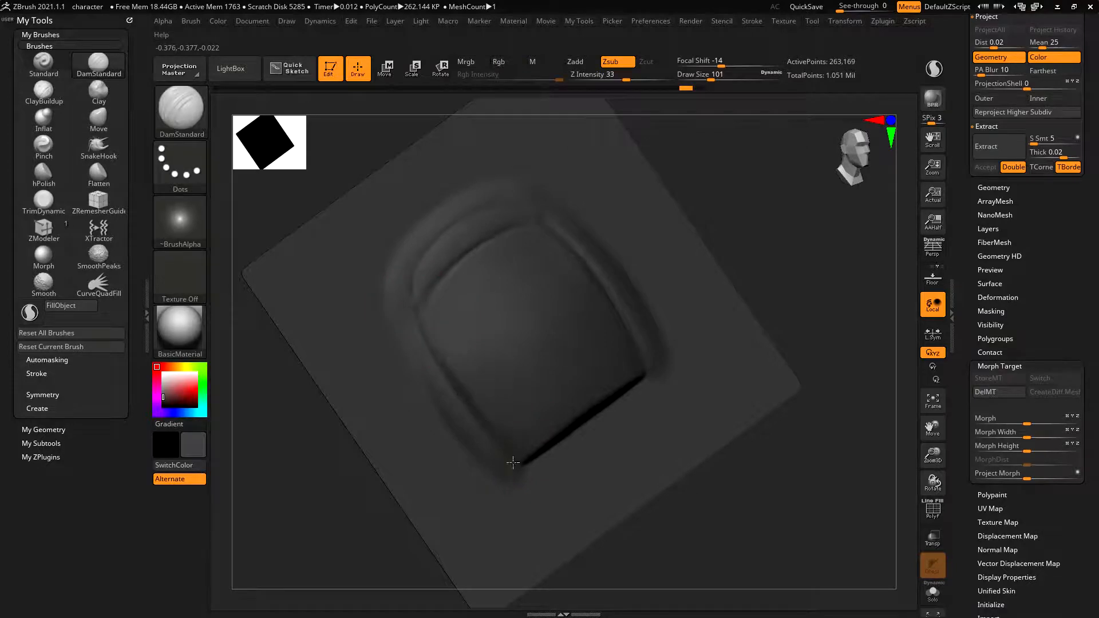
# Step: Carve a groove beneath the nail's free edge with the DamStandard brush
pyautogui.moveTo(707, 275); pyautogui.dragTo(738, 139)
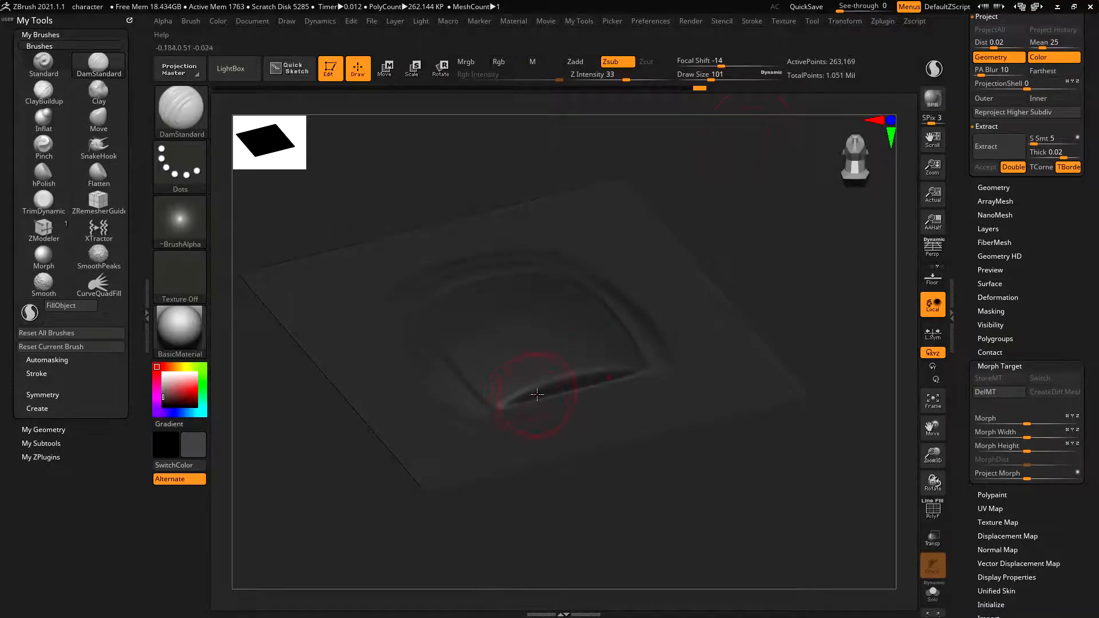
pyautogui.moveTo(584, 381); pyautogui.dragTo(605, 380)
pyautogui.moveTo(517, 402); pyautogui.dragTo(591, 388)
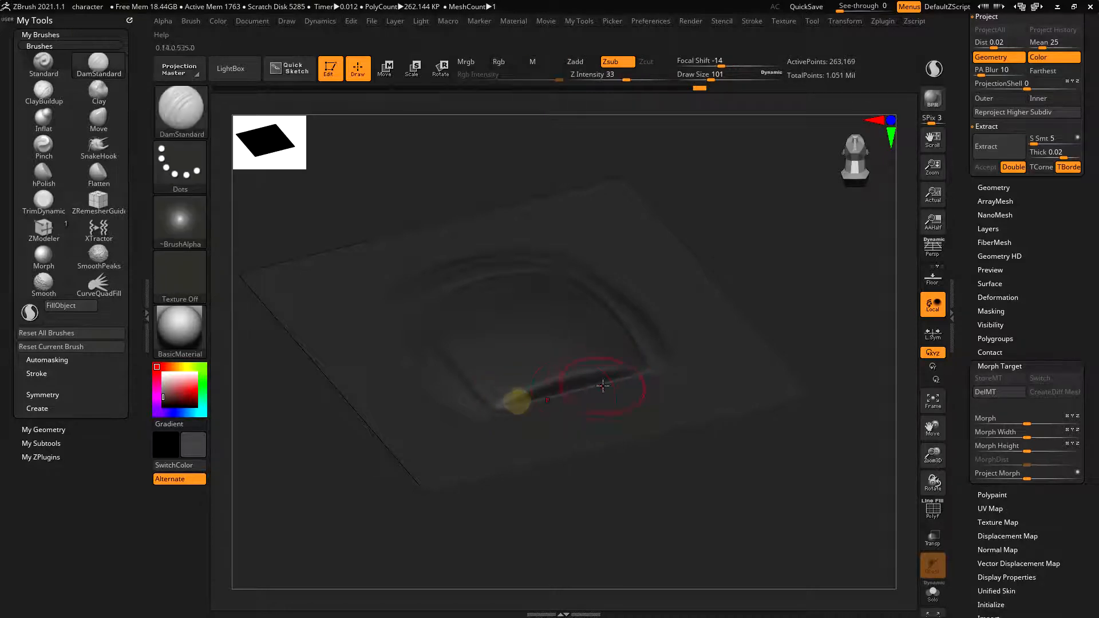
# Step: Deepen the groove beneath the nail's free edge with DamStandard and even out the nail surface with the hPolish brush
pyautogui.moveTo(506, 408); pyautogui.dragTo(620, 382)
pyautogui.moveTo(754, 269); pyautogui.dragTo(770, 387)
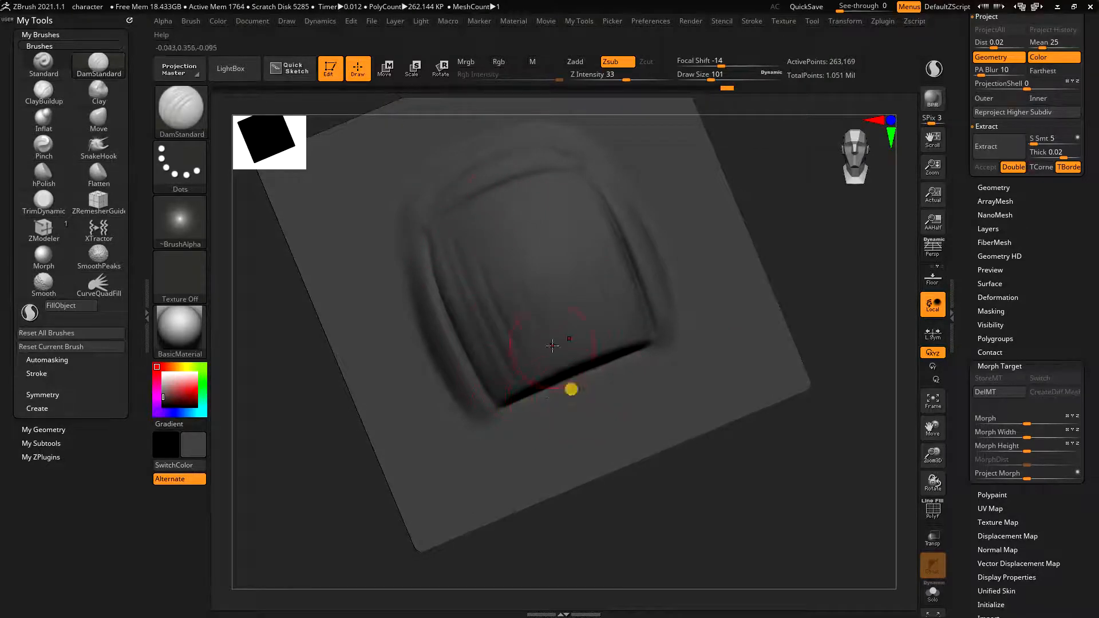
pyautogui.moveTo(688, 498); pyautogui.dragTo(697, 523)
pyautogui.press('shift')
pyautogui.click(49, 170)
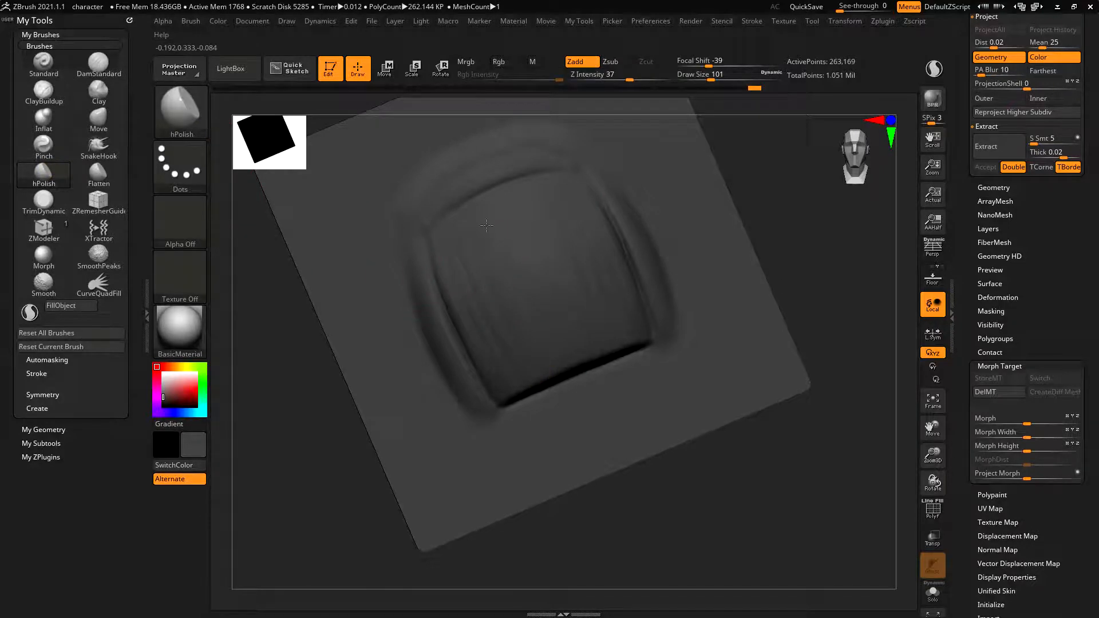
pyautogui.moveTo(720, 447)
pyautogui.mouseDown()
pyautogui.moveTo(744, 449)
pyautogui.moveTo(756, 489)
pyautogui.moveTo(736, 466)
pyautogui.mouseUp()
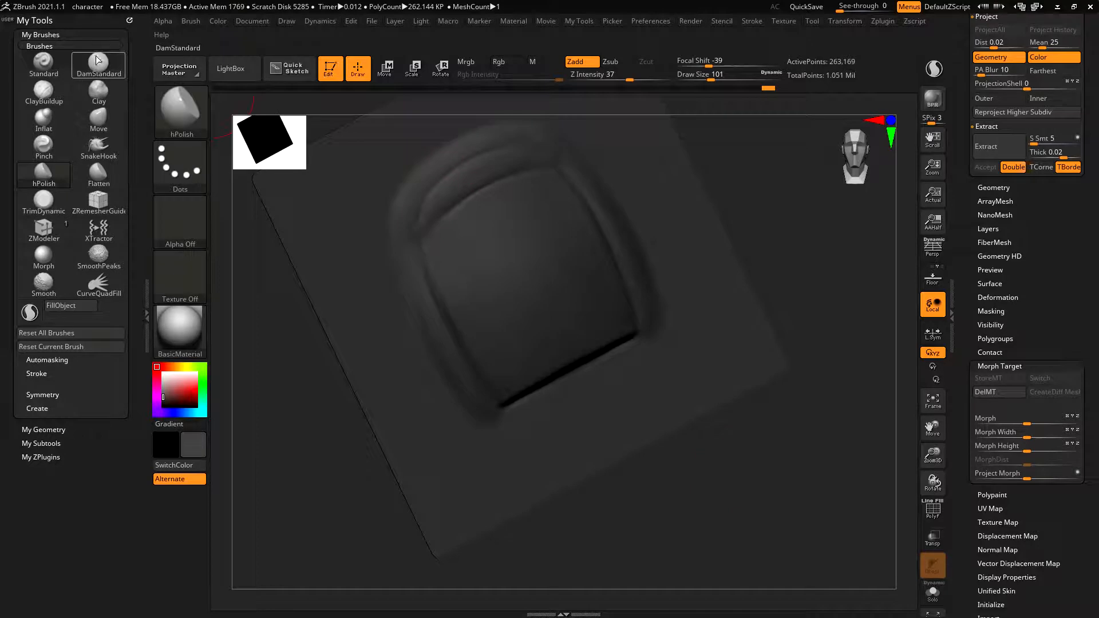
# Step: Carve a crease along the cuticle fold around the nail's rounded end with the DamStandard brush at size 101
pyautogui.click(79, 72)
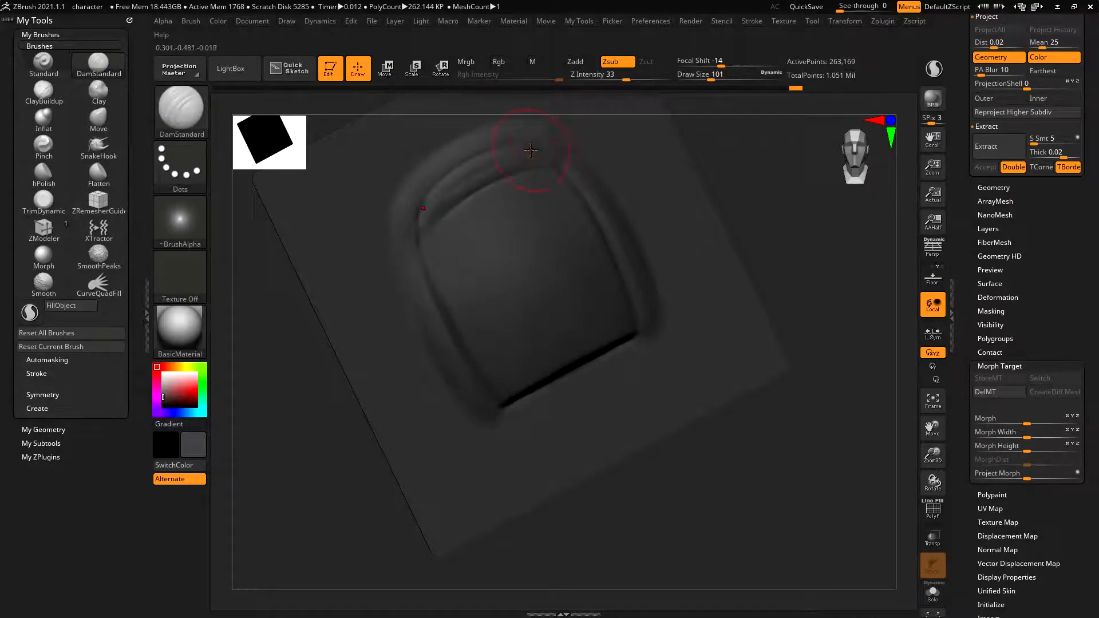
pyautogui.moveTo(496, 125); pyautogui.dragTo(389, 196)
pyautogui.keyDown('shift'); pyautogui.moveTo(673, 522); pyautogui.dragTo(671, 493); pyautogui.keyUp('shift')
pyautogui.keyDown('alt'); pyautogui.moveTo(681, 336); pyautogui.dragTo(765, 339); pyautogui.keyUp('alt')
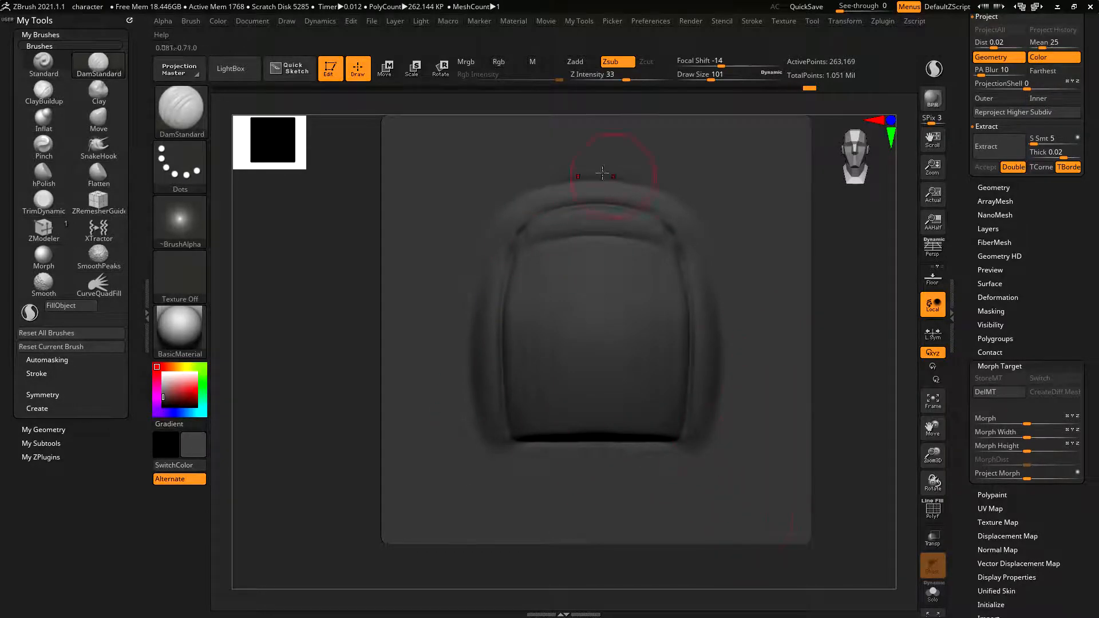
# Step: Choose the Chisel3D brush and clone it
pyautogui.click(187, 104)
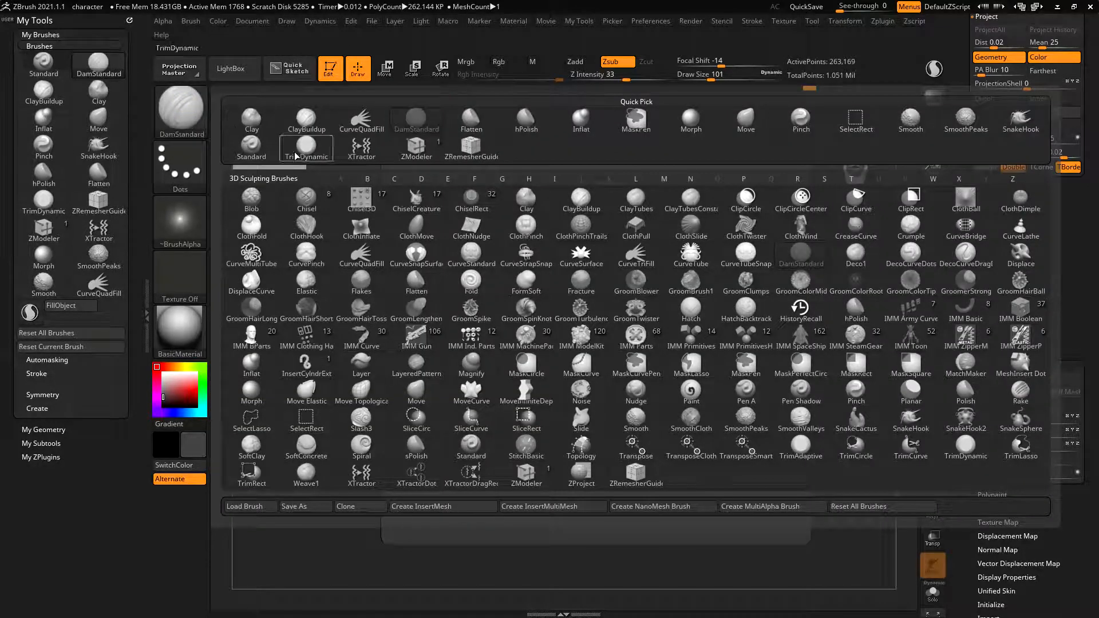
pyautogui.click(401, 203)
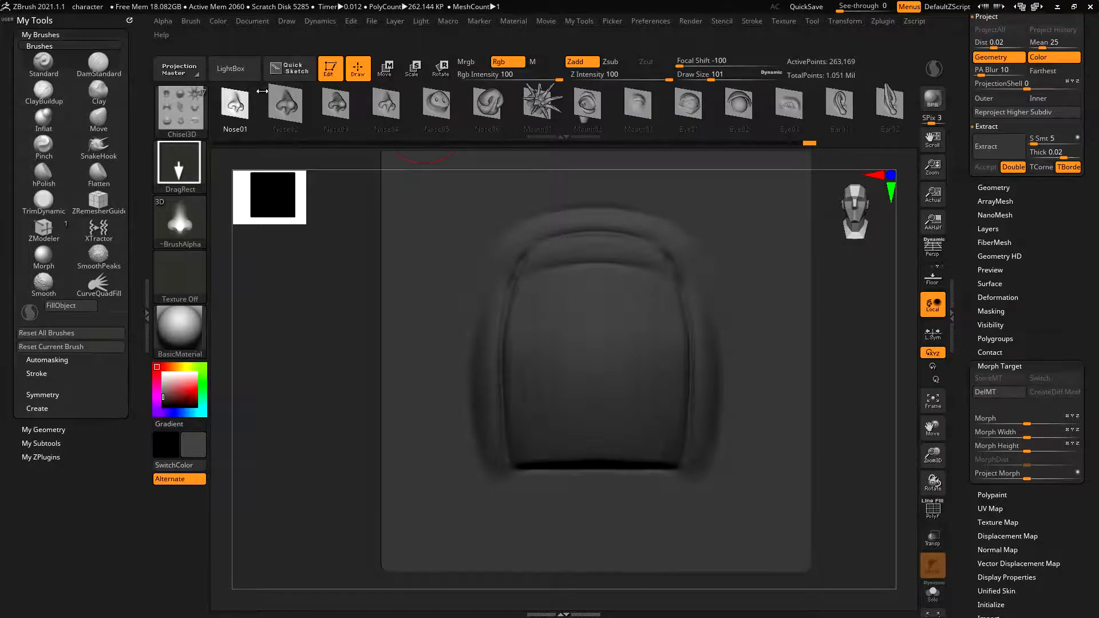
pyautogui.click(177, 104)
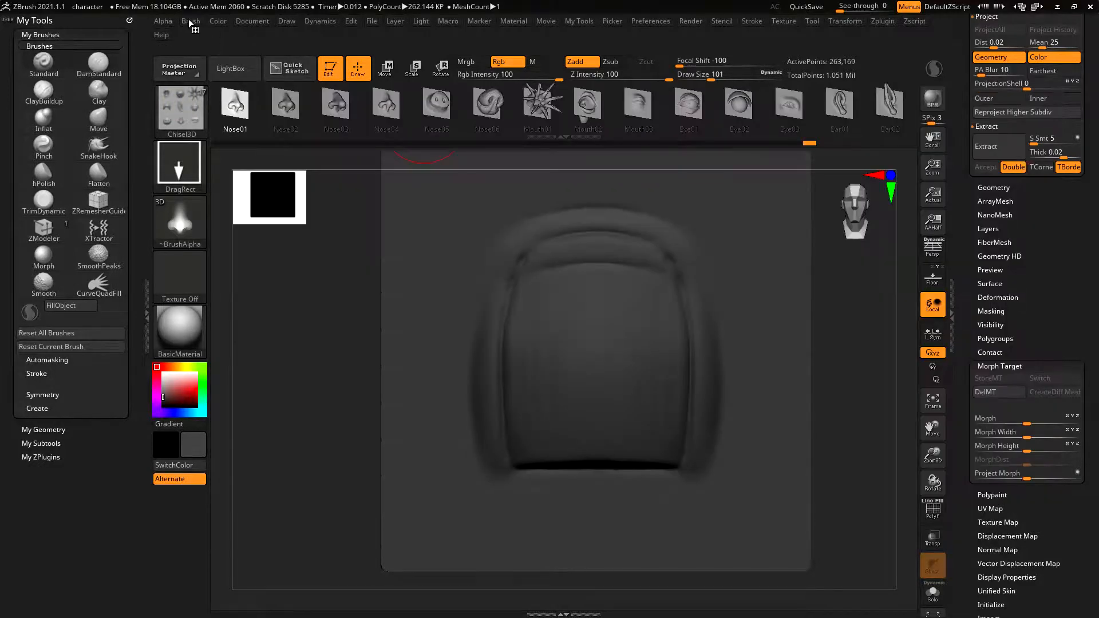
pyautogui.click(191, 21)
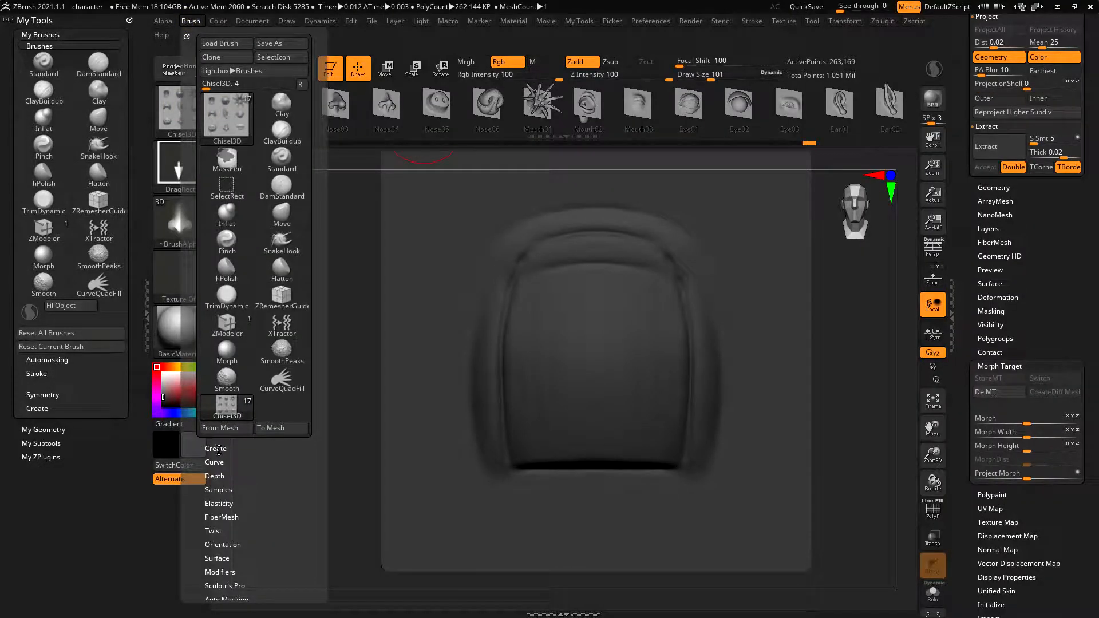
pyautogui.click(222, 58)
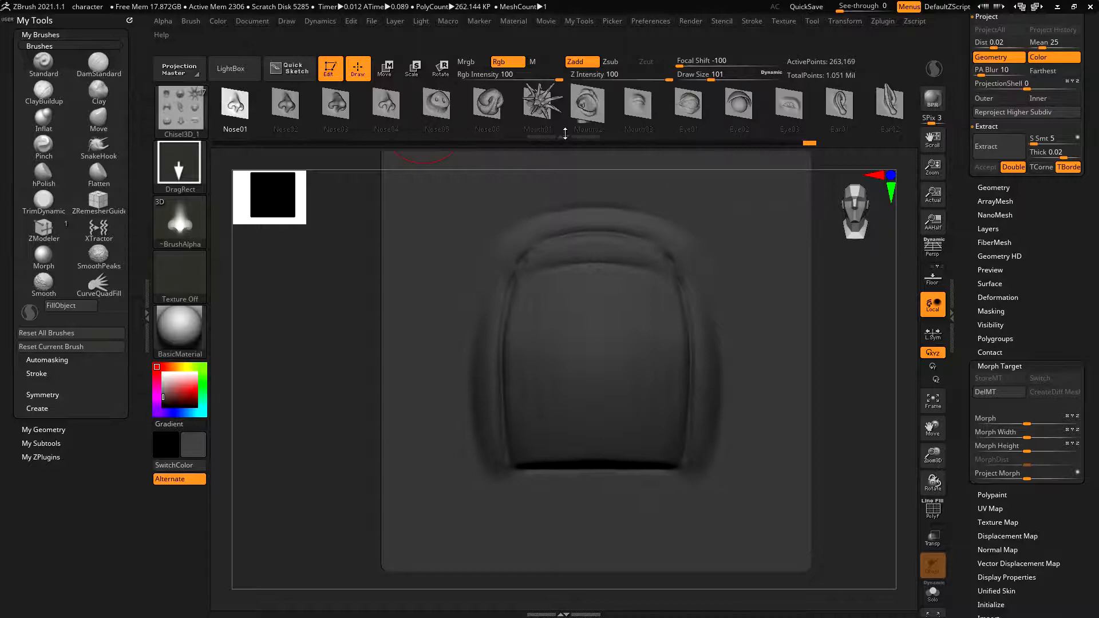
# Step: Replace all the preset nose, mouth and ear meshes in the cloned Chisel3D_1 brush with the sculpted nail plane
pyautogui.click(236, 122)
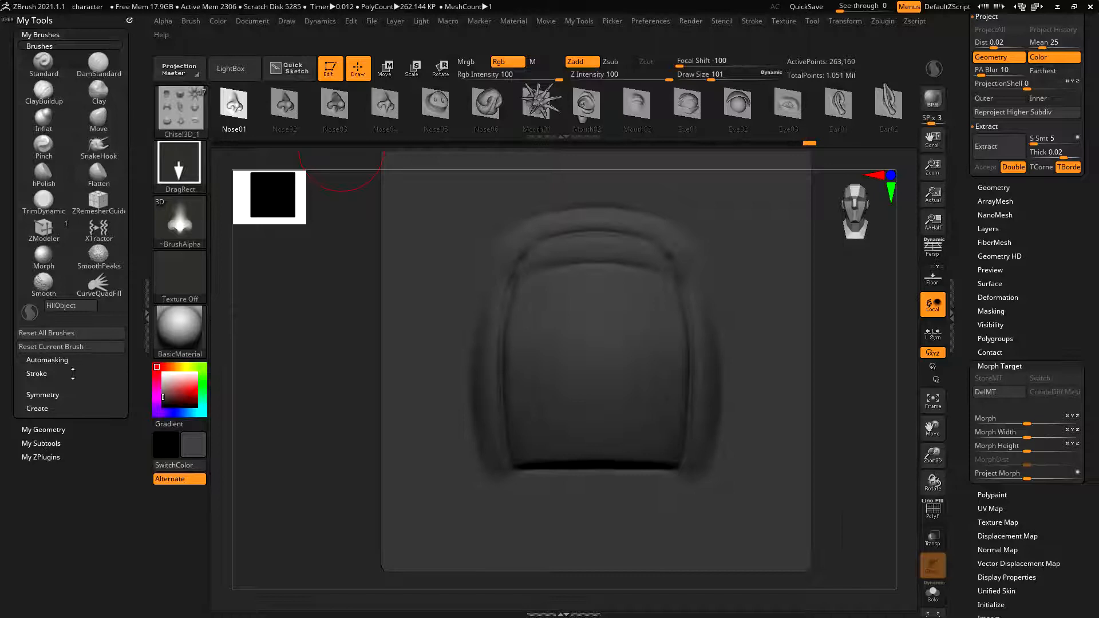
pyautogui.click(45, 408)
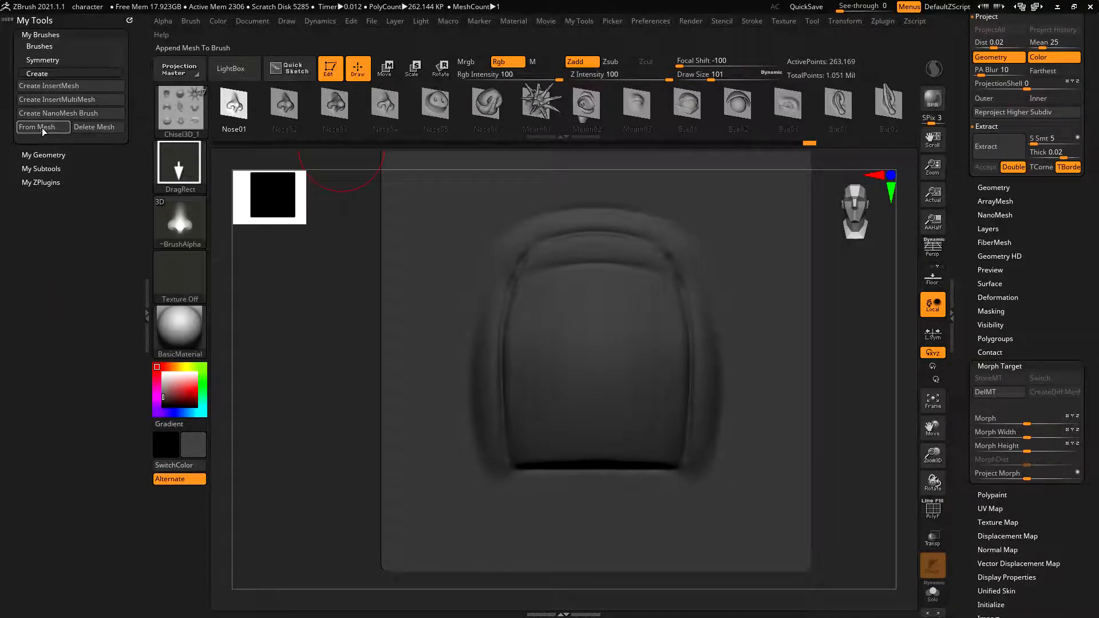
pyautogui.click(96, 126)
pyautogui.click(96, 127)
pyautogui.click(96, 127)
pyautogui.click(96, 127)
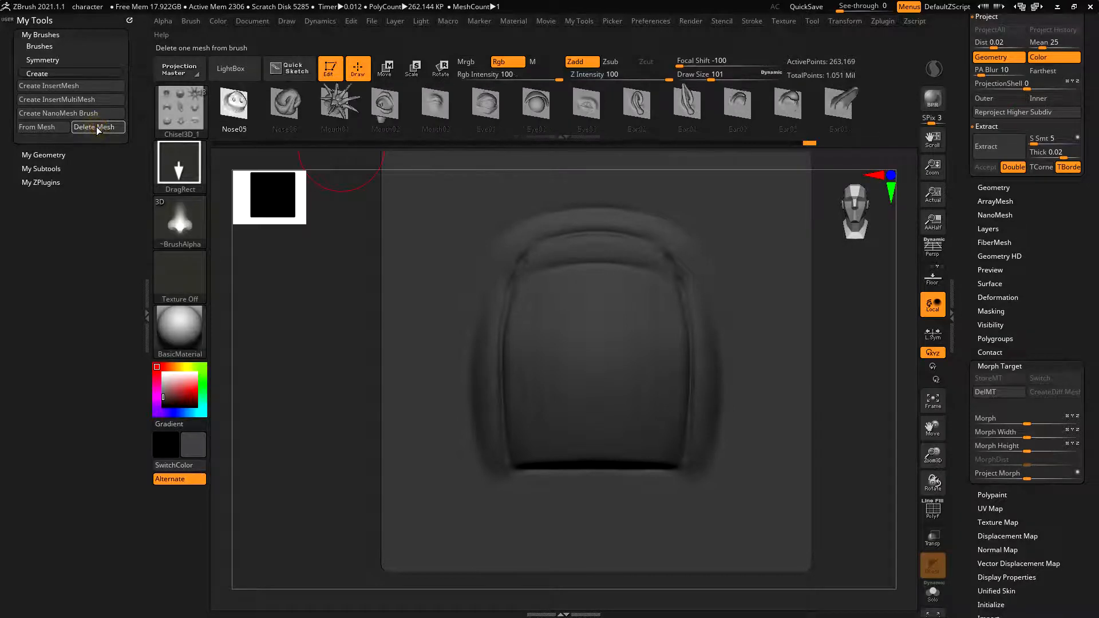
pyautogui.click(97, 127)
pyautogui.click(97, 127)
pyautogui.click(98, 128)
pyautogui.click(98, 128)
pyautogui.click(97, 128)
pyautogui.click(98, 128)
pyautogui.click(97, 130)
pyautogui.click(98, 130)
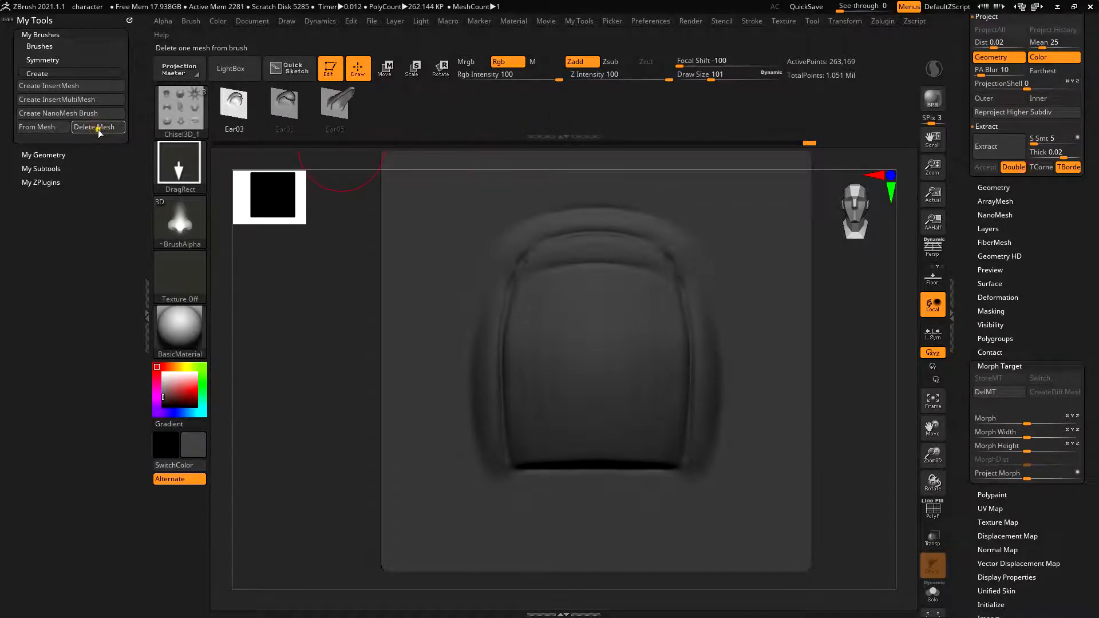
pyautogui.click(82, 126)
pyautogui.click(82, 126)
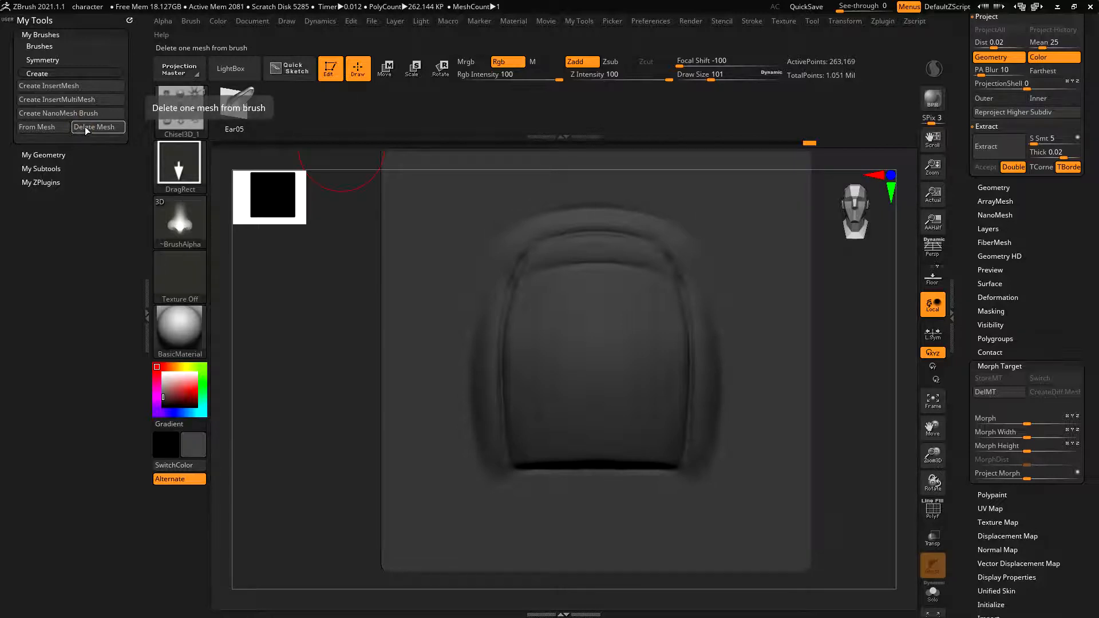
pyautogui.click(84, 126)
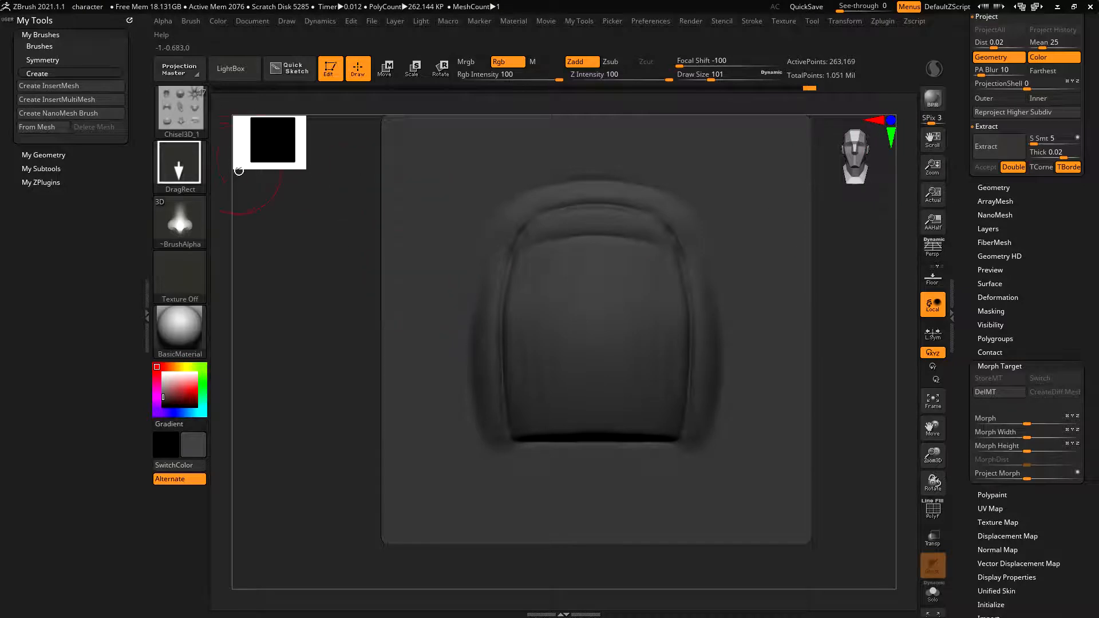
pyautogui.keyDown('alt'); pyautogui.moveTo(468, 201); pyautogui.dragTo(416, 224, button='right'); pyautogui.keyUp('alt')
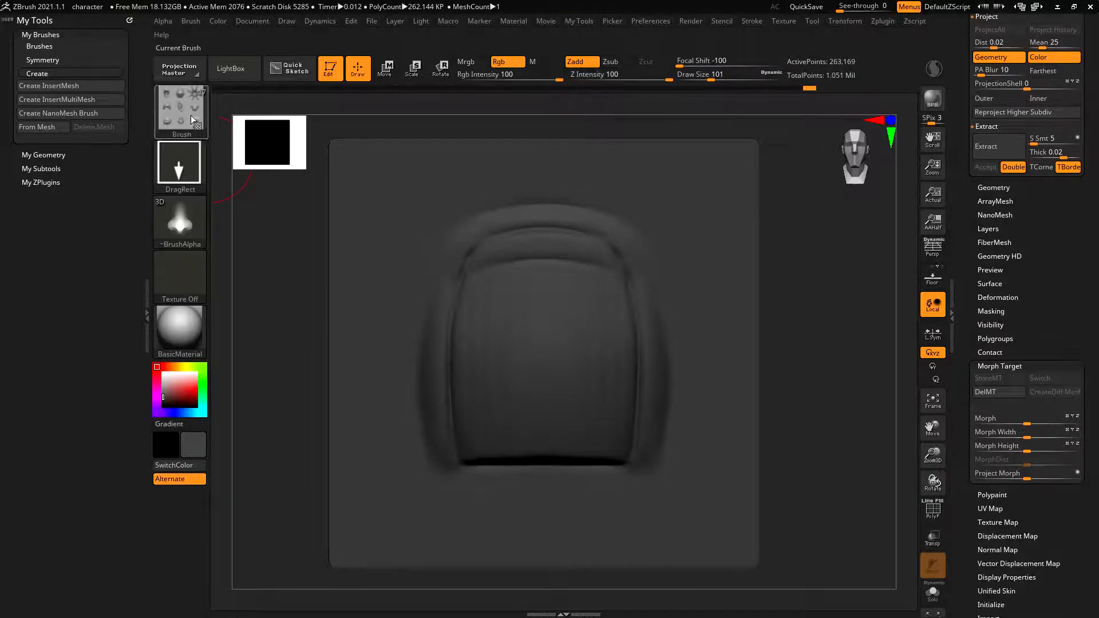
pyautogui.click(54, 128)
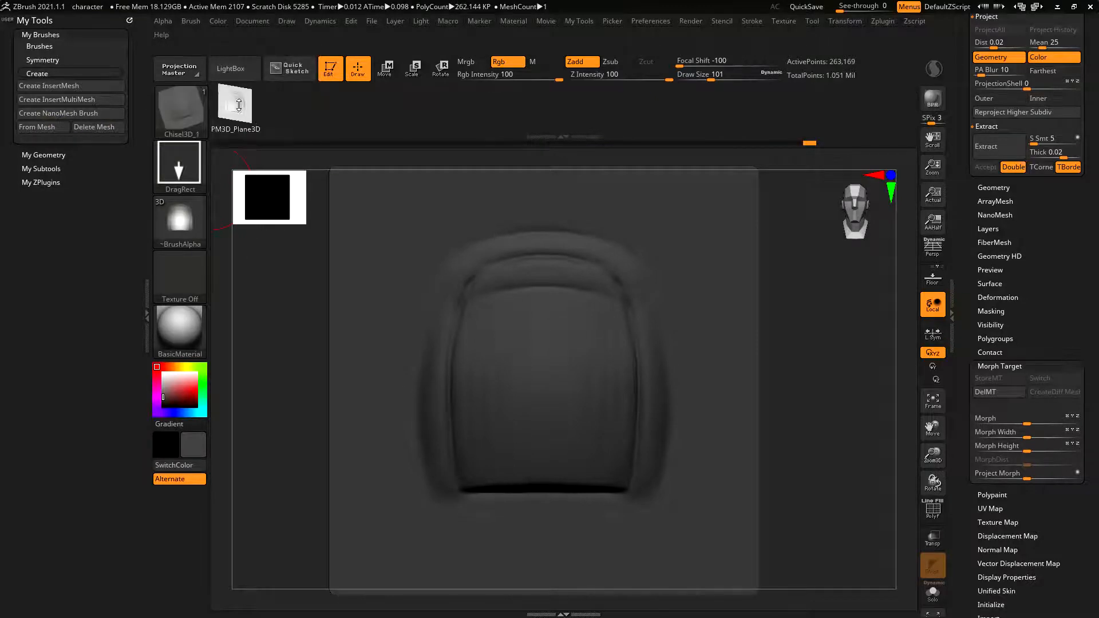
# Step: Test the nail brush by stamping nails of different sizes near the plane's upper edge, and undo the stamps
pyautogui.moveTo(380, 227); pyautogui.dragTo(388, 302)
pyautogui.moveTo(450, 212); pyautogui.dragTo(464, 248)
pyautogui.moveTo(479, 198); pyautogui.dragTo(537, 227)
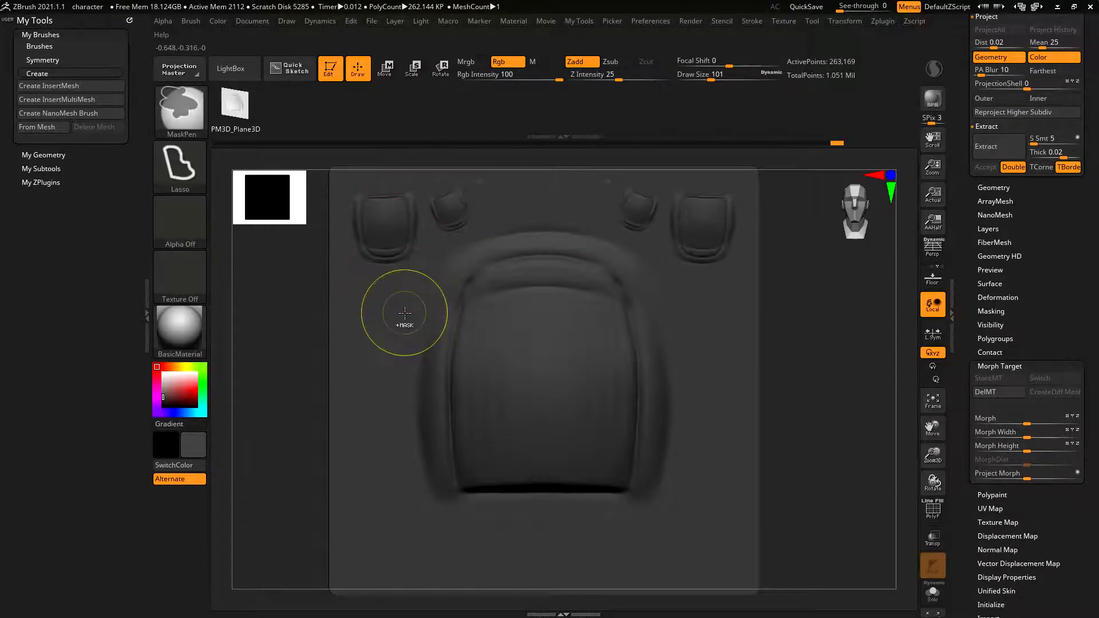
pyautogui.hotkey('ctrl', 'z')
pyautogui.hotkey('ctrl', 'z')
pyautogui.hotkey('ctrl', 'z')
pyautogui.hotkey('ctrl', 'z')
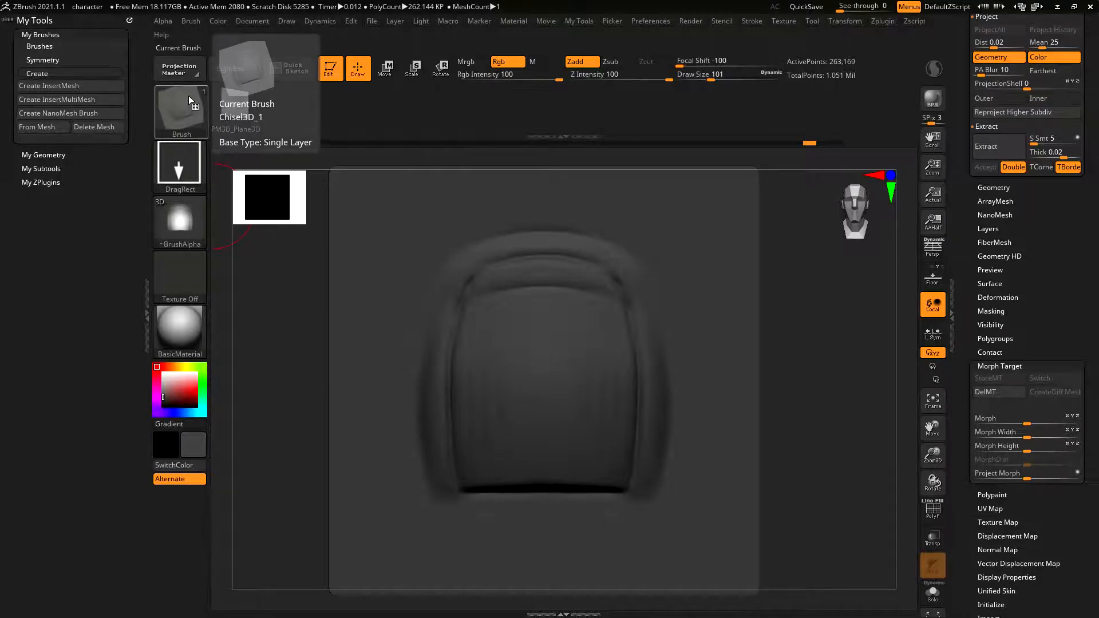
# Step: Save the nail brush under the name hand_vdm
pyautogui.click(193, 21)
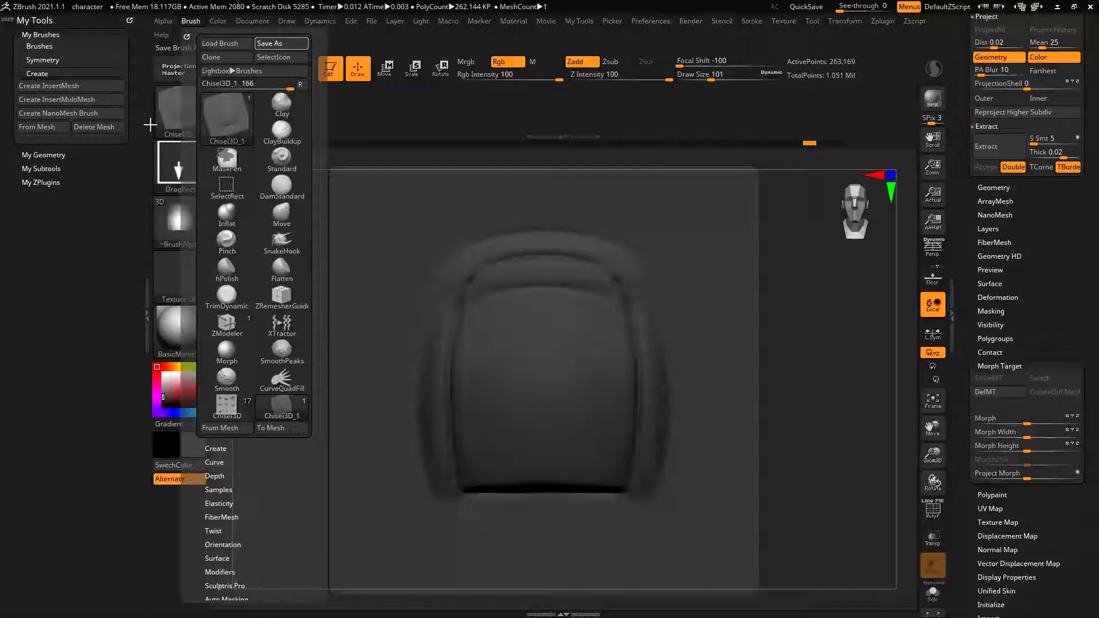
pyautogui.press('Return')
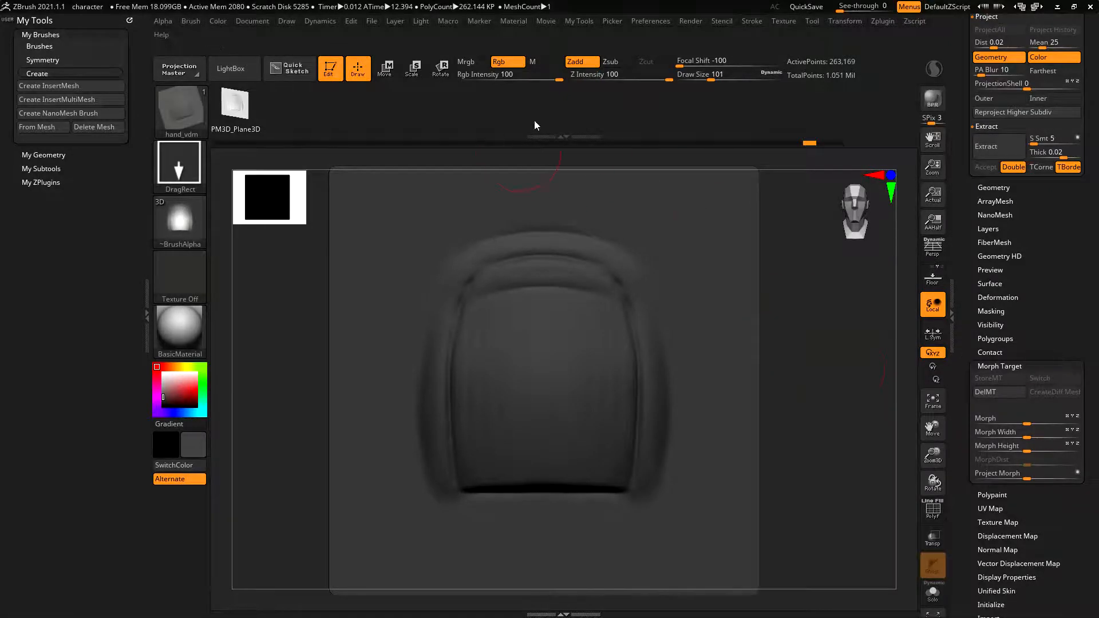
# Step: Insert a new Plane3D subtool below the nail plane and hide the nail plane
pyautogui.scroll(10, 1070, 432)
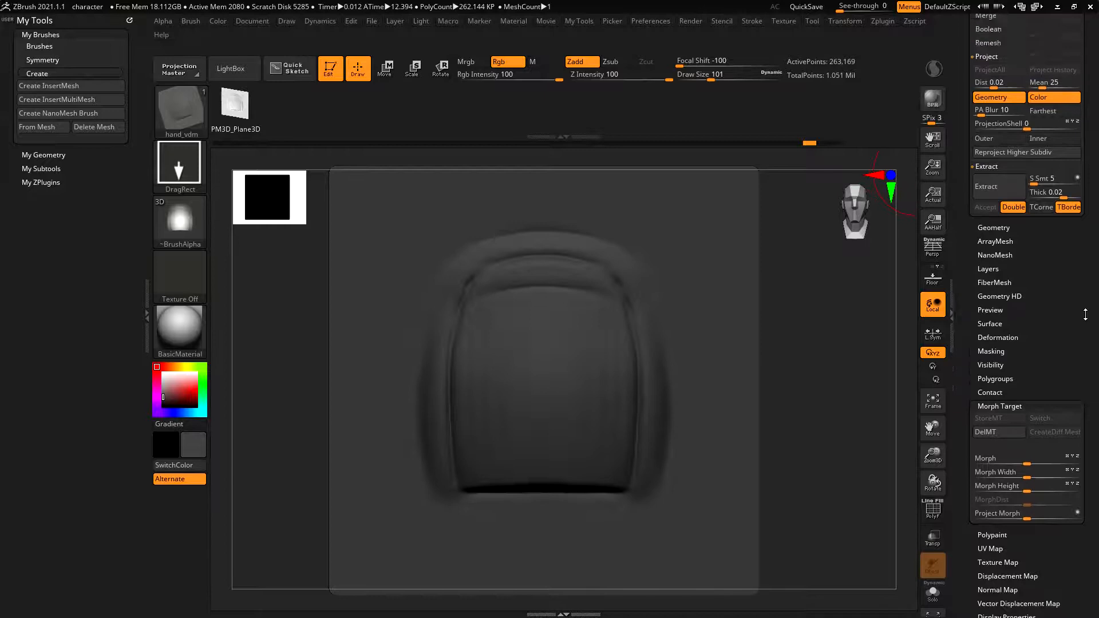
pyautogui.scroll(-3, 1071, 432)
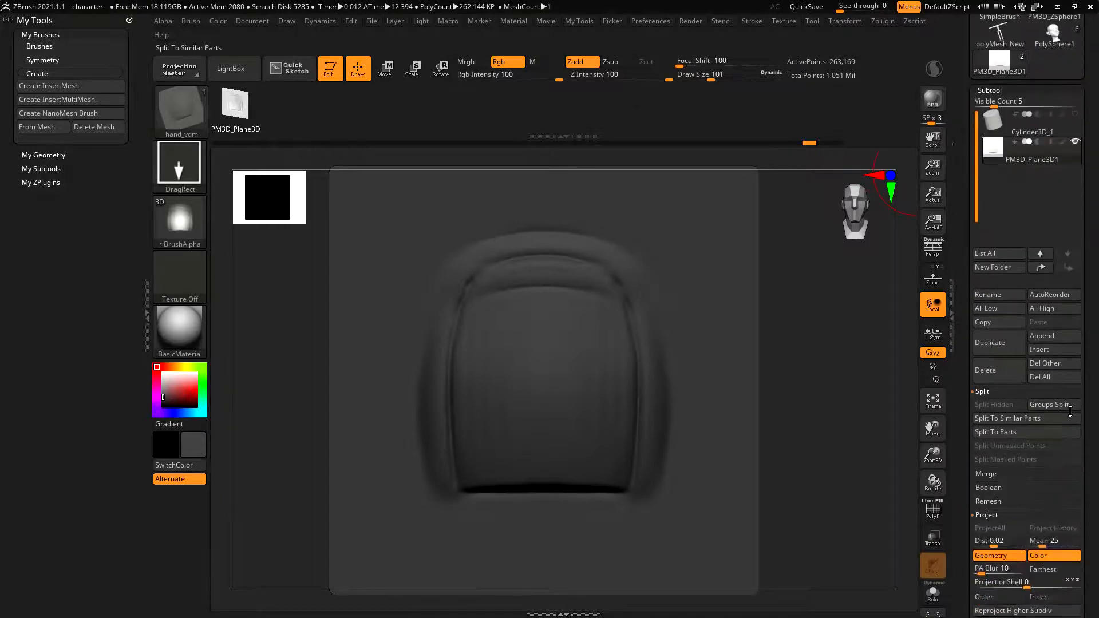
pyautogui.click(1047, 350)
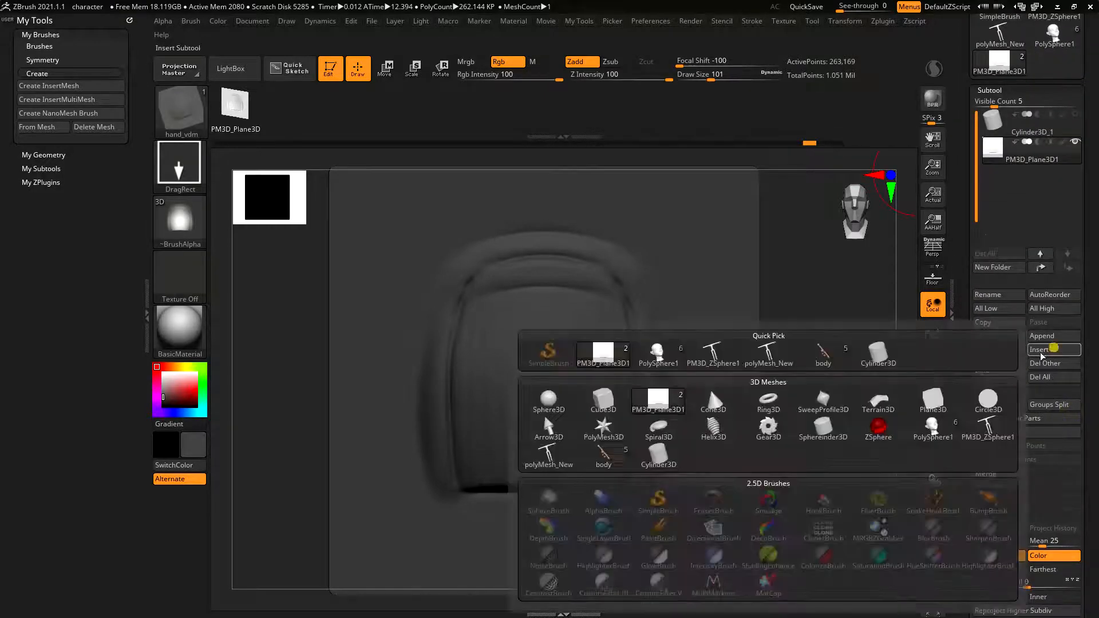
pyautogui.click(939, 400)
pyautogui.click(1074, 142)
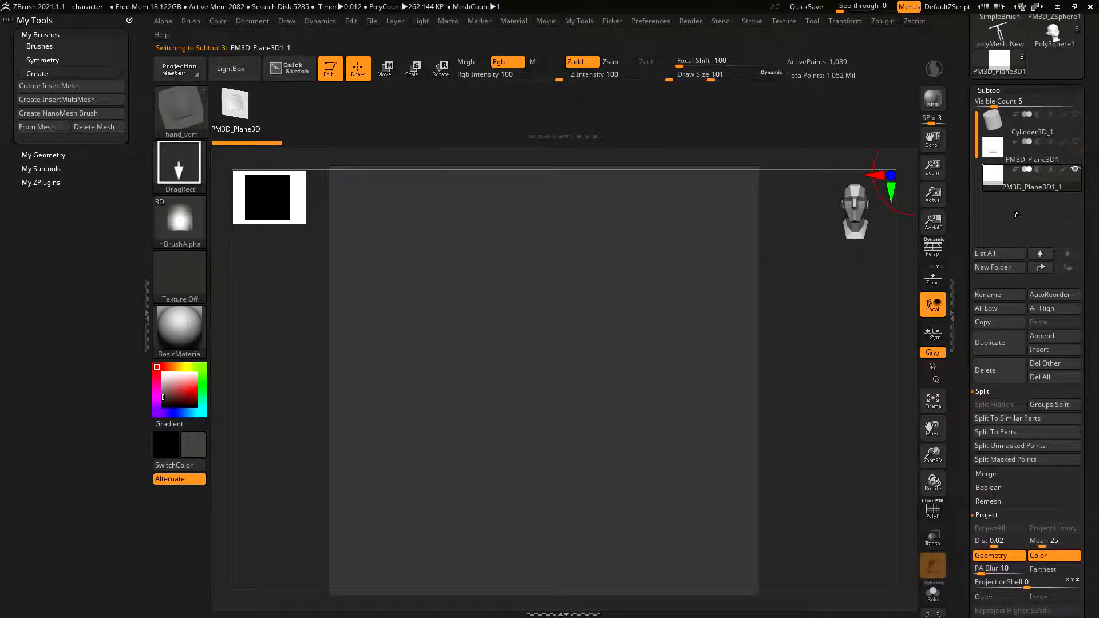
# Step: Subdivide the new plane to about 1.048 million polygons and store its morph target
pyautogui.press('ctrl')
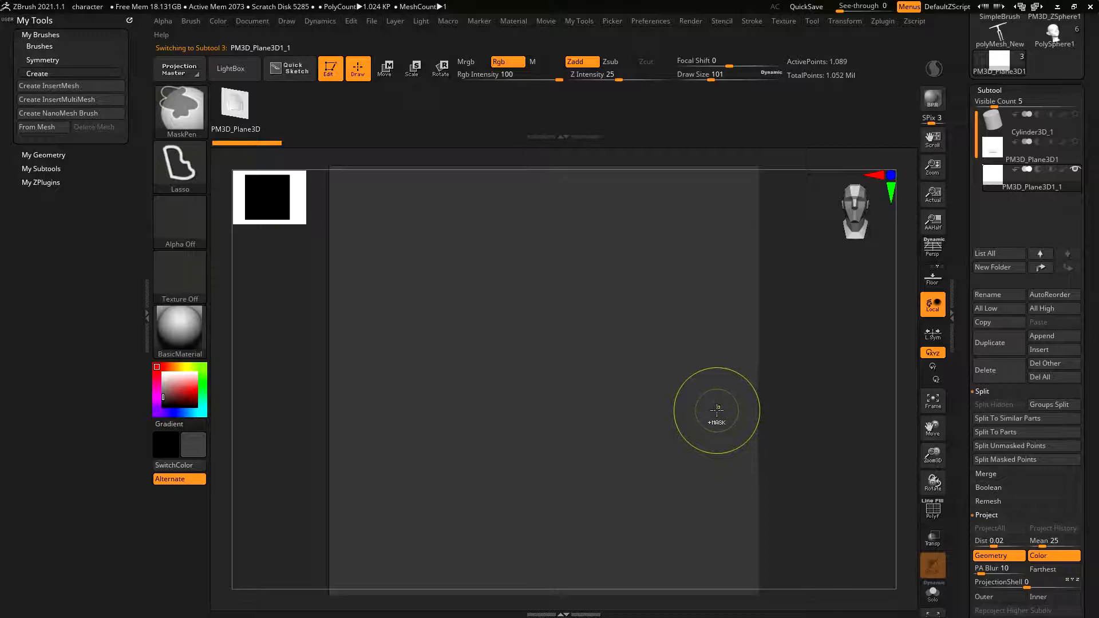
pyautogui.hotkey('ctrl', 'd')
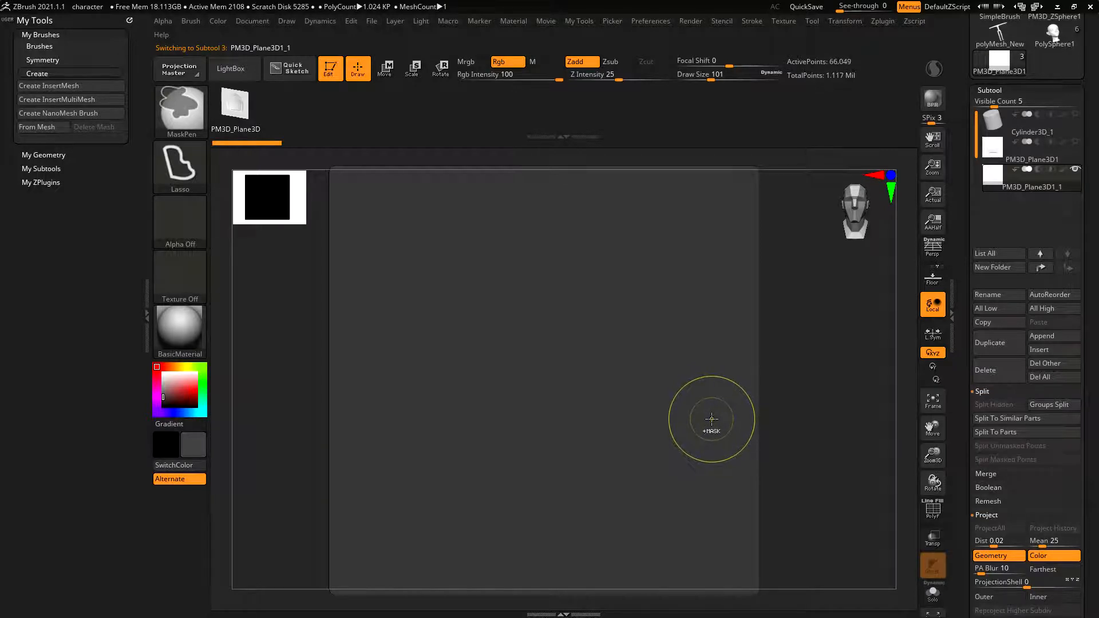
pyautogui.scroll(-5, 1090, 315)
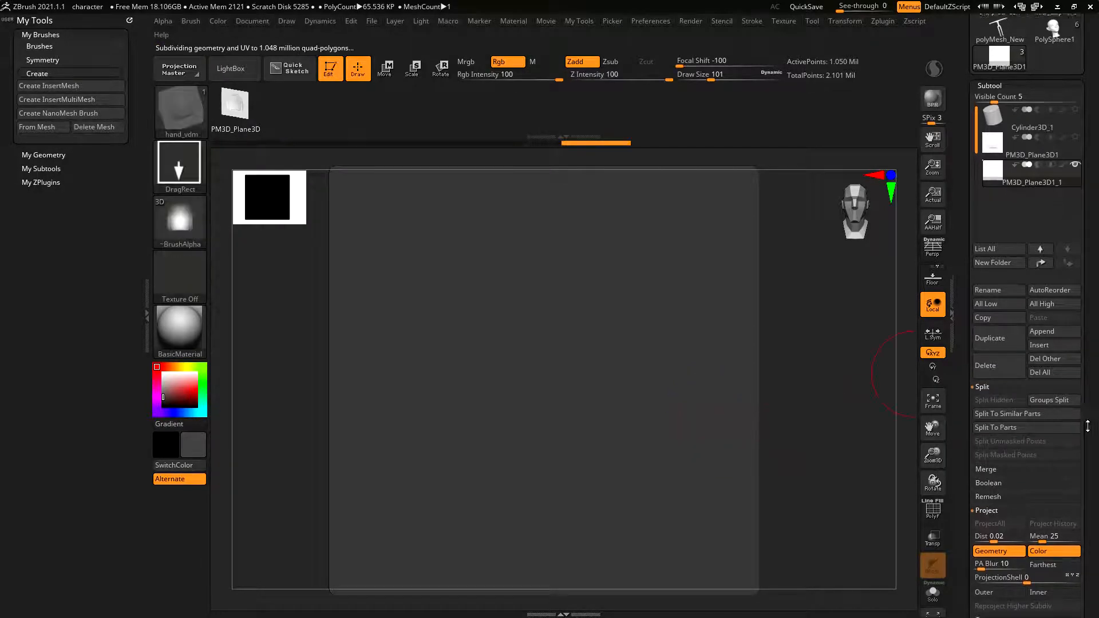
pyautogui.scroll(1, 1090, 315)
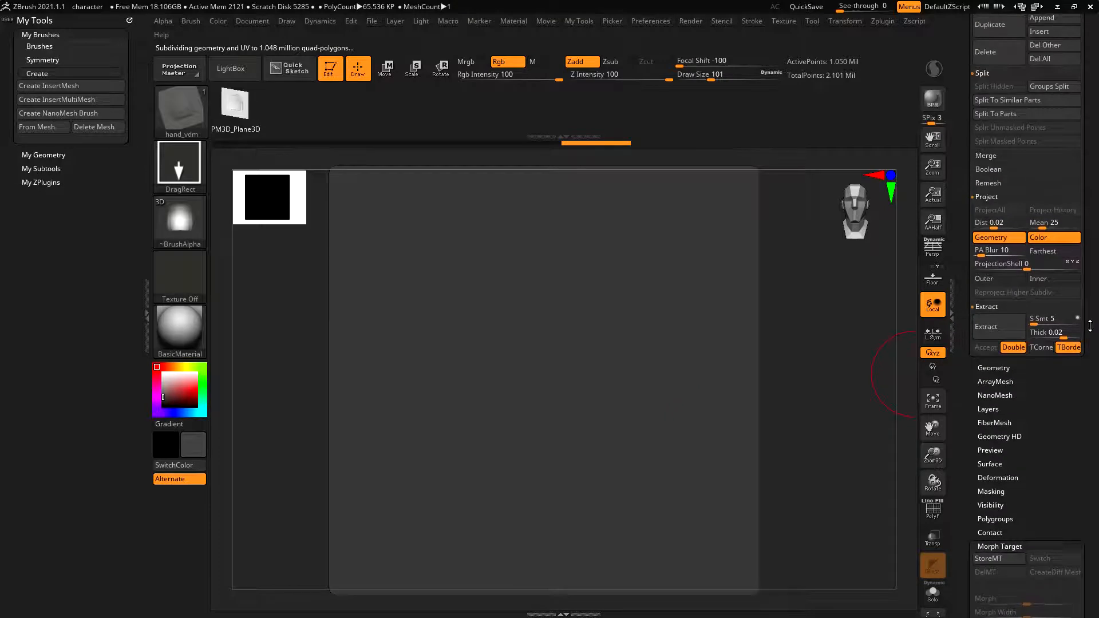
pyautogui.scroll(-4, 1090, 326)
pyautogui.click(988, 296)
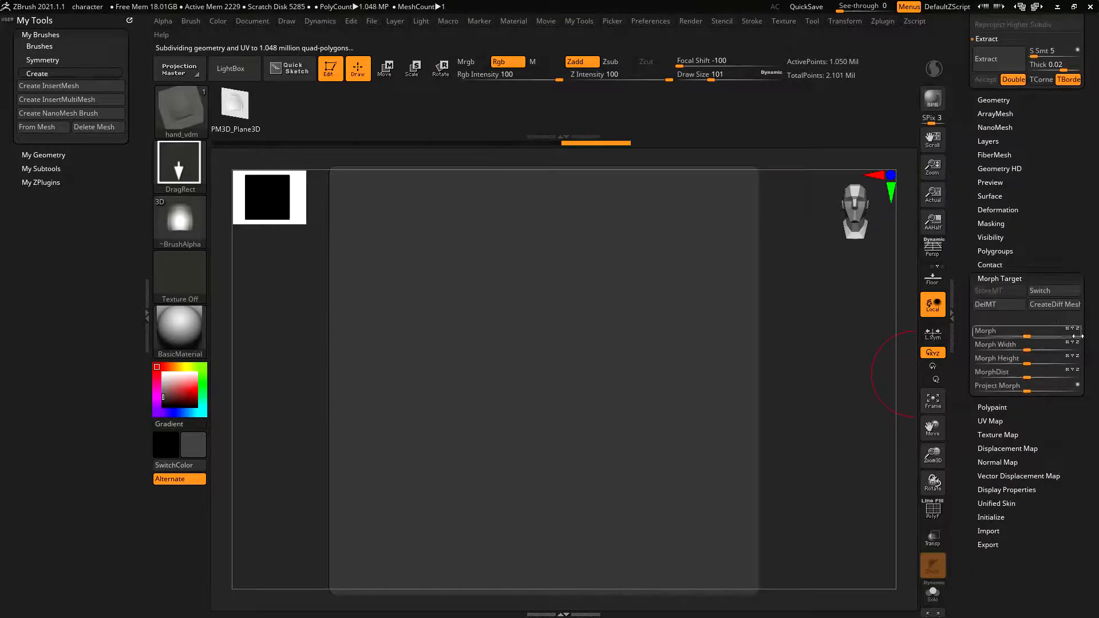
pyautogui.scroll(3, 1096, 355)
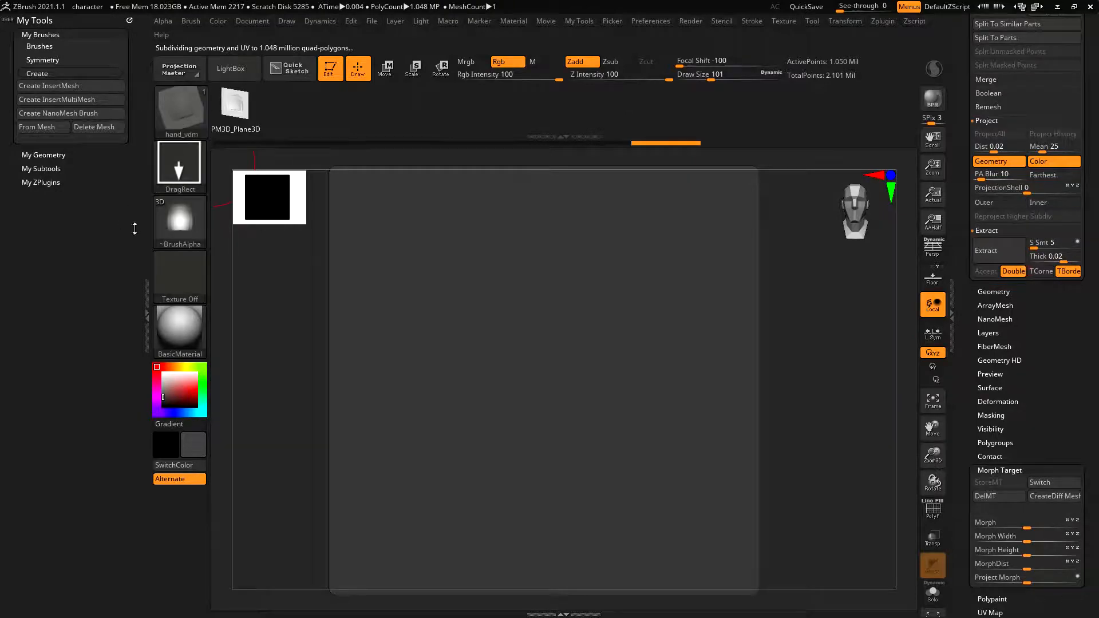
# Step: Build up a stack of curved horizontal skin folds across the middle of the plane with the ClayBuildup brush, and smooth them
pyautogui.press('5')
pyautogui.click(341, 314)
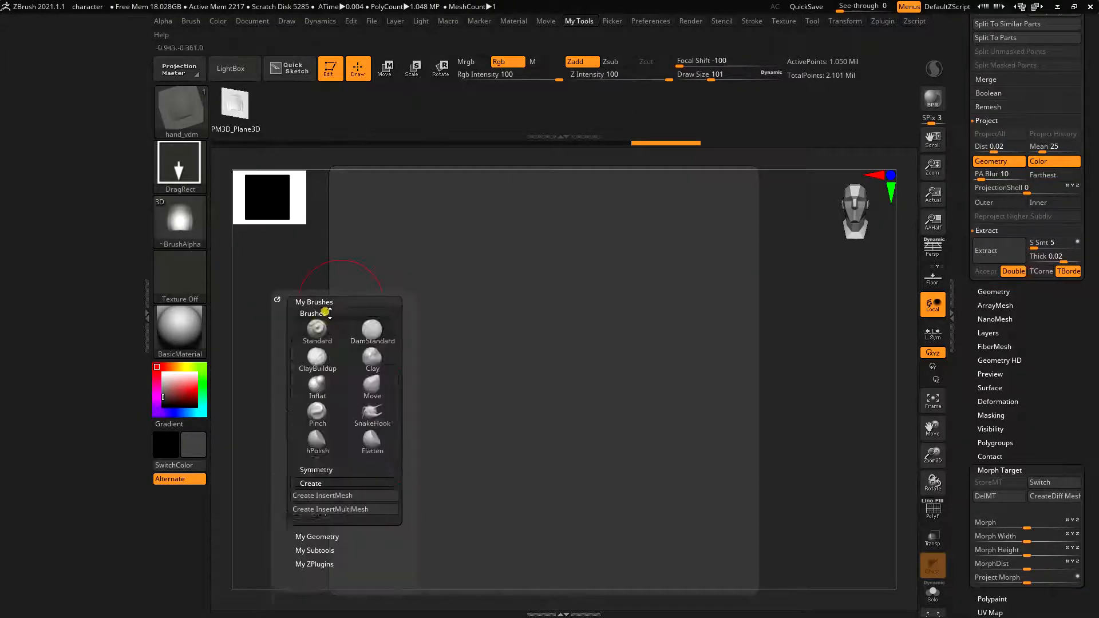
pyautogui.click(317, 357)
pyautogui.press('s')
pyautogui.click(497, 312)
pyautogui.moveTo(453, 314)
pyautogui.mouseDown()
pyautogui.moveTo(558, 289)
pyautogui.moveTo(628, 294)
pyautogui.moveTo(452, 314)
pyautogui.moveTo(638, 319)
pyautogui.moveTo(452, 331)
pyautogui.mouseUp()
pyautogui.moveTo(457, 344)
pyautogui.mouseDown()
pyautogui.moveTo(650, 355)
pyautogui.moveTo(504, 380)
pyautogui.moveTo(677, 387)
pyautogui.mouseUp()
pyautogui.moveTo(438, 392)
pyautogui.mouseDown()
pyautogui.moveTo(503, 417)
pyautogui.moveTo(654, 415)
pyautogui.mouseUp()
pyautogui.moveTo(486, 426); pyautogui.dragTo(664, 425)
pyautogui.press('s')
pyautogui.moveTo(523, 421); pyautogui.dragTo(534, 421)
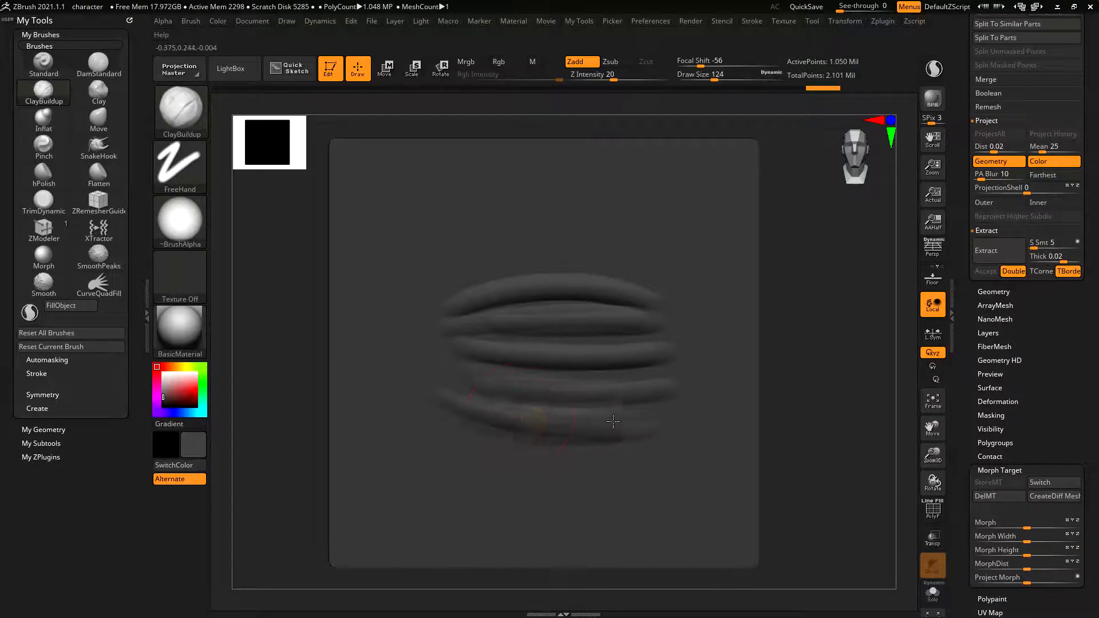
pyautogui.moveTo(469, 370)
pyautogui.keyDown('shift'); pyautogui.mouseDown()
pyautogui.moveTo(675, 373)
pyautogui.moveTo(645, 358)
pyautogui.moveTo(505, 339)
pyautogui.moveTo(480, 304)
pyautogui.moveTo(657, 286)
pyautogui.moveTo(589, 247)
pyautogui.moveTo(611, 240)
pyautogui.mouseUp(); pyautogui.keyUp('shift')
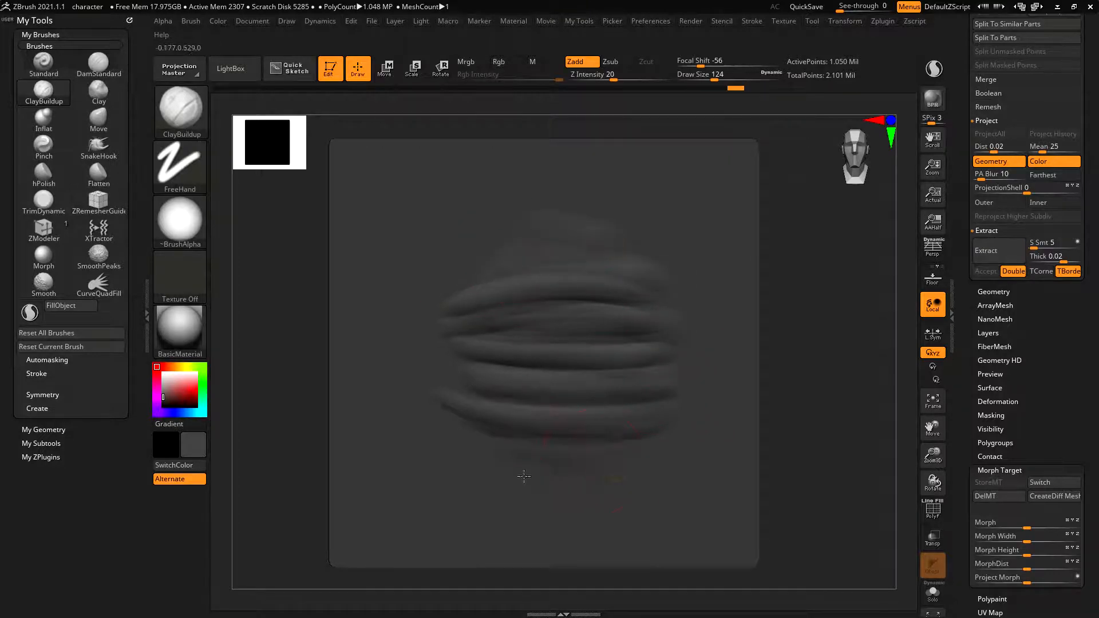
# Step: Carve fine horizontal creases between the folds with the DamStandard brush at Draw Size 80
pyautogui.click(90, 65)
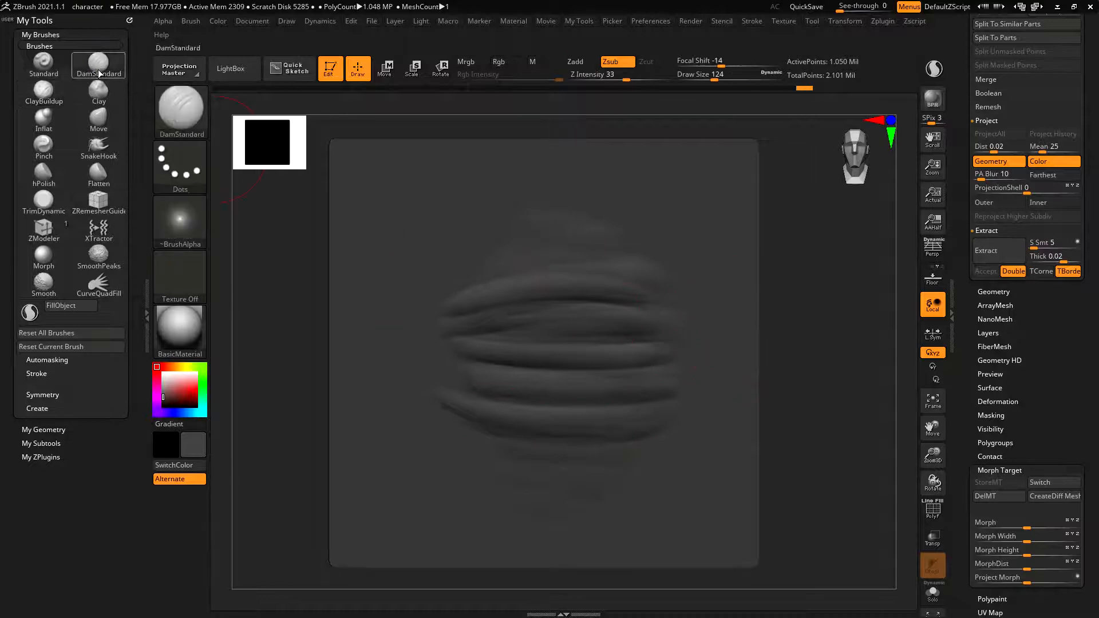
pyautogui.press('s')
pyautogui.click(569, 348)
pyautogui.moveTo(509, 342); pyautogui.dragTo(655, 338)
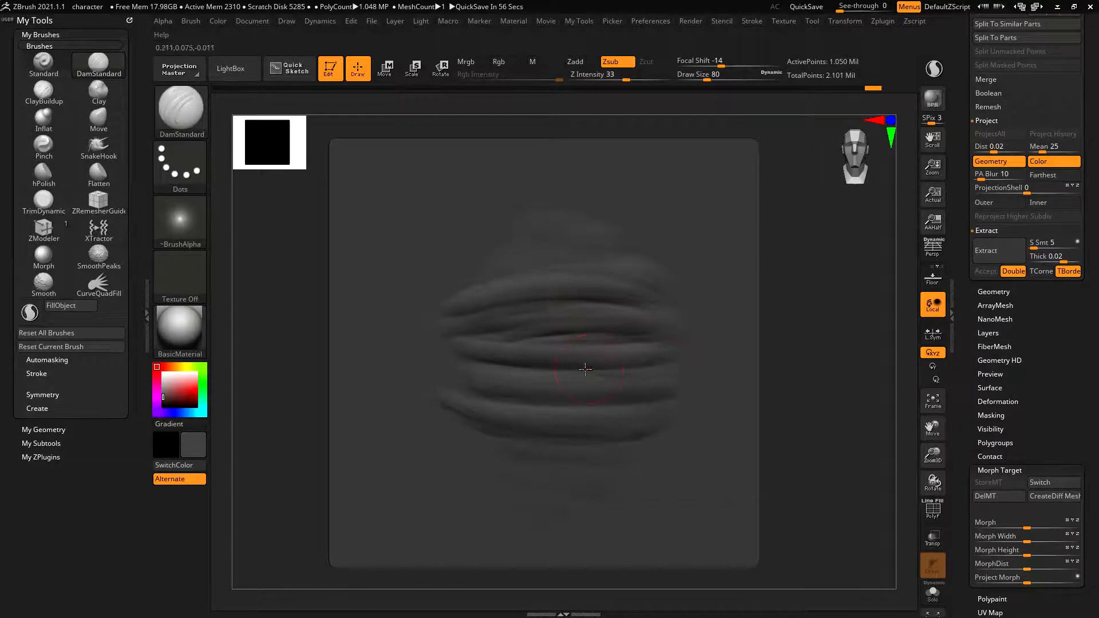
pyautogui.moveTo(583, 368); pyautogui.dragTo(678, 355)
pyautogui.hotkey('ctrl', 'z')
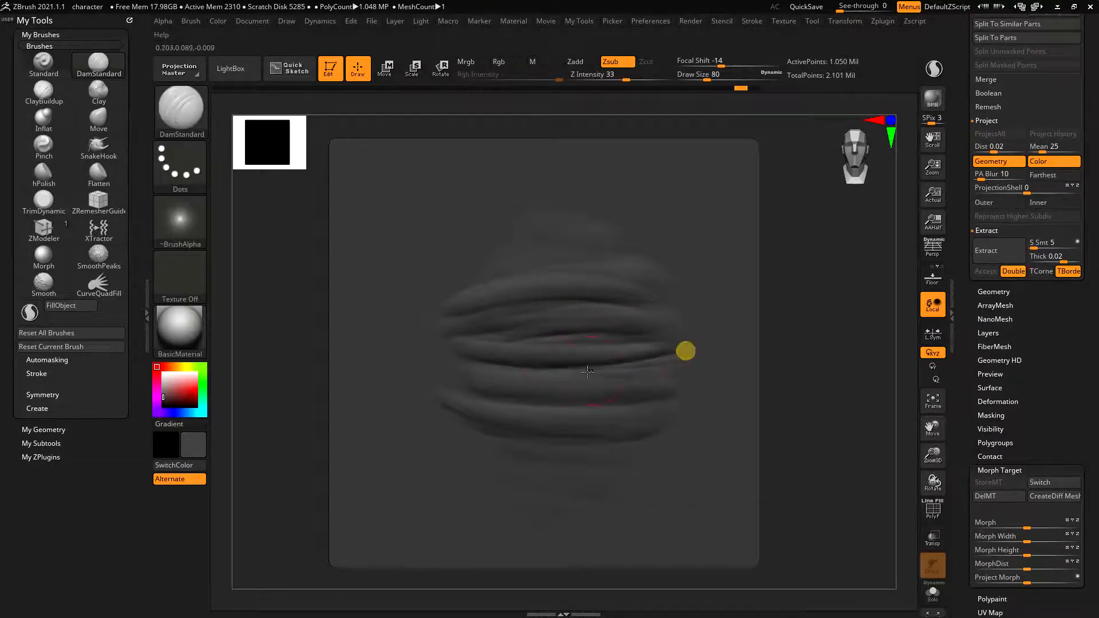
pyautogui.moveTo(463, 387)
pyautogui.mouseDown()
pyautogui.moveTo(584, 398)
pyautogui.moveTo(576, 406)
pyautogui.moveTo(705, 384)
pyautogui.moveTo(604, 388)
pyautogui.moveTo(584, 374)
pyautogui.mouseUp()
pyautogui.moveTo(498, 359); pyautogui.dragTo(616, 344)
pyautogui.moveTo(526, 337); pyautogui.dragTo(702, 327)
pyautogui.moveTo(550, 309); pyautogui.dragTo(444, 318)
pyautogui.moveTo(536, 271); pyautogui.dragTo(667, 289)
pyautogui.moveTo(484, 415); pyautogui.dragTo(650, 423)
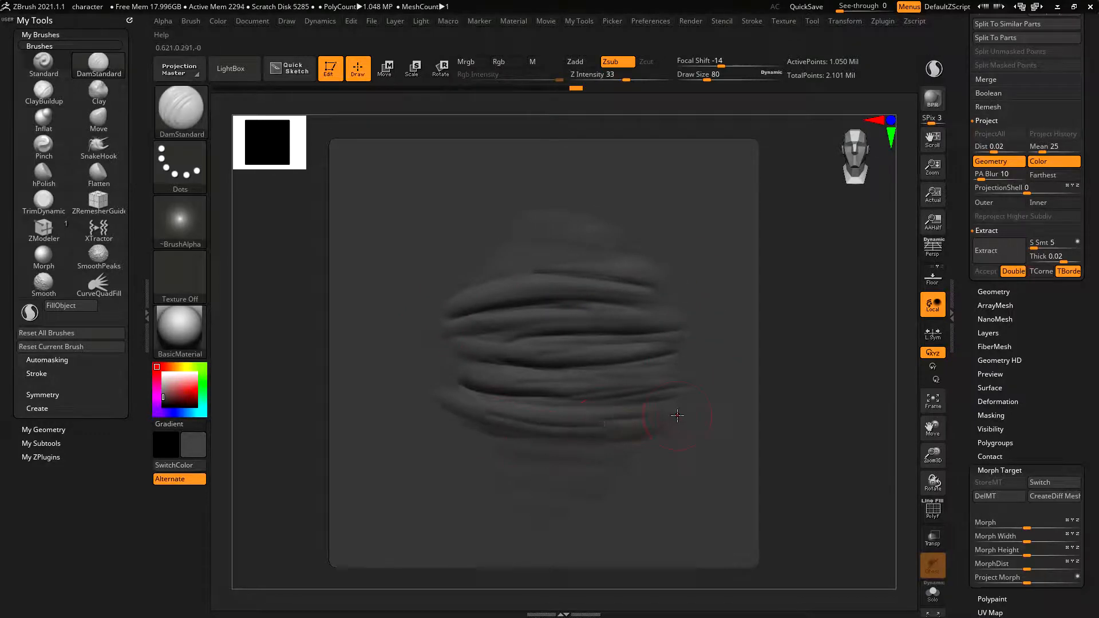
# Step: Select the hand_vdm brush and add the sculpted fold plane to it as a second mesh
pyautogui.click(182, 135)
pyautogui.click(697, 466)
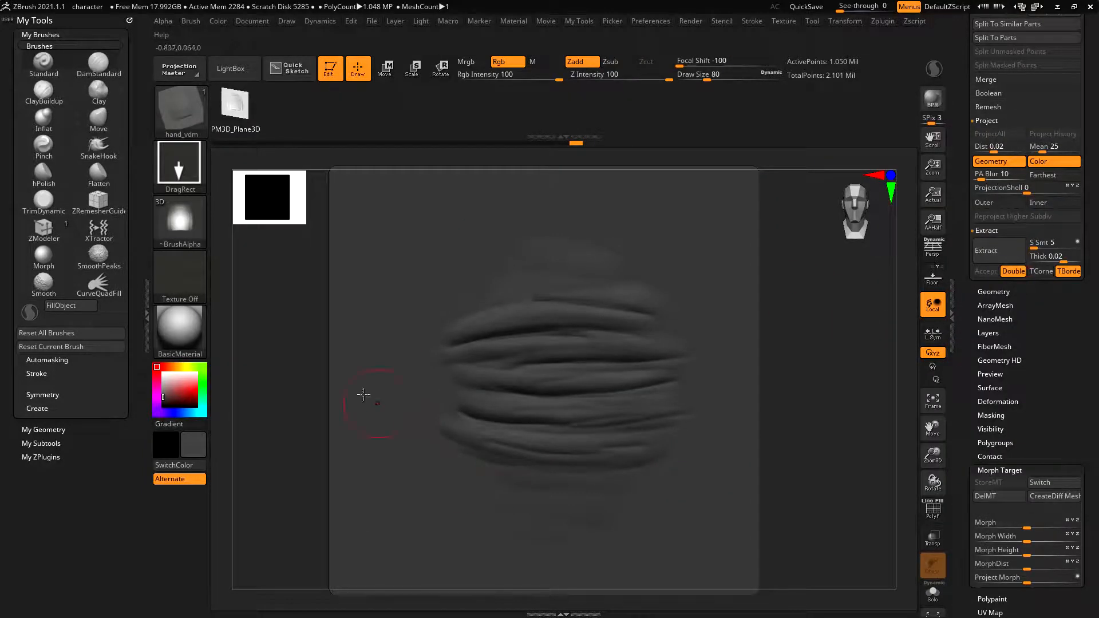
pyautogui.click(57, 408)
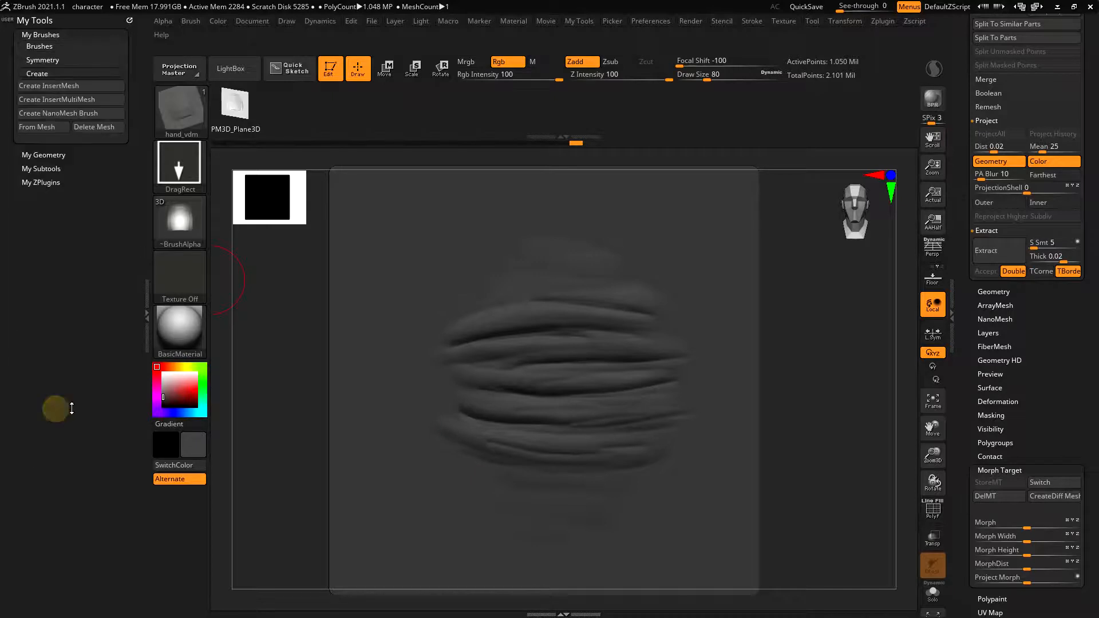
pyautogui.click(39, 127)
# Step: Test the fold stamp at different sizes along the plane's upper edge, and undo the stamps
pyautogui.moveTo(401, 252)
pyautogui.mouseDown()
pyautogui.moveTo(486, 216)
pyautogui.moveTo(574, 237)
pyautogui.moveTo(729, 240)
pyautogui.mouseUp()
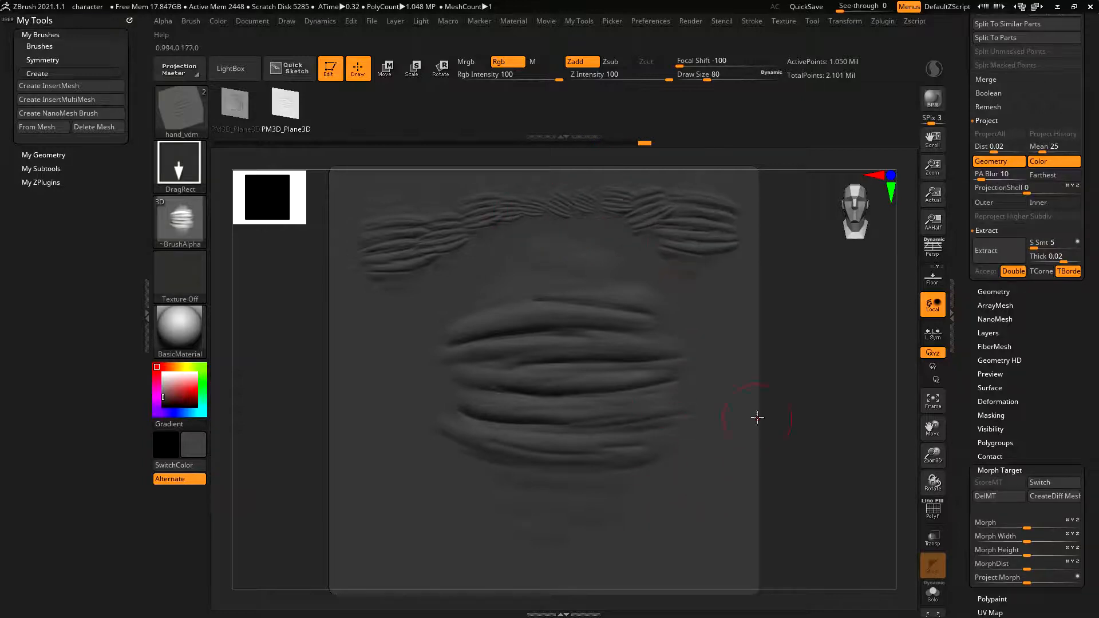
pyautogui.hotkey('ctrl', 'z')
pyautogui.hotkey('ctrl', 'z')
pyautogui.hotkey('ctrl', 'z')
pyautogui.hotkey('ctrl', 'z')
# Step: Fade the folds partly back to the stored morph target with the Morph brush at Draw Size 223 and Z Intensity 3
pyautogui.press('s')
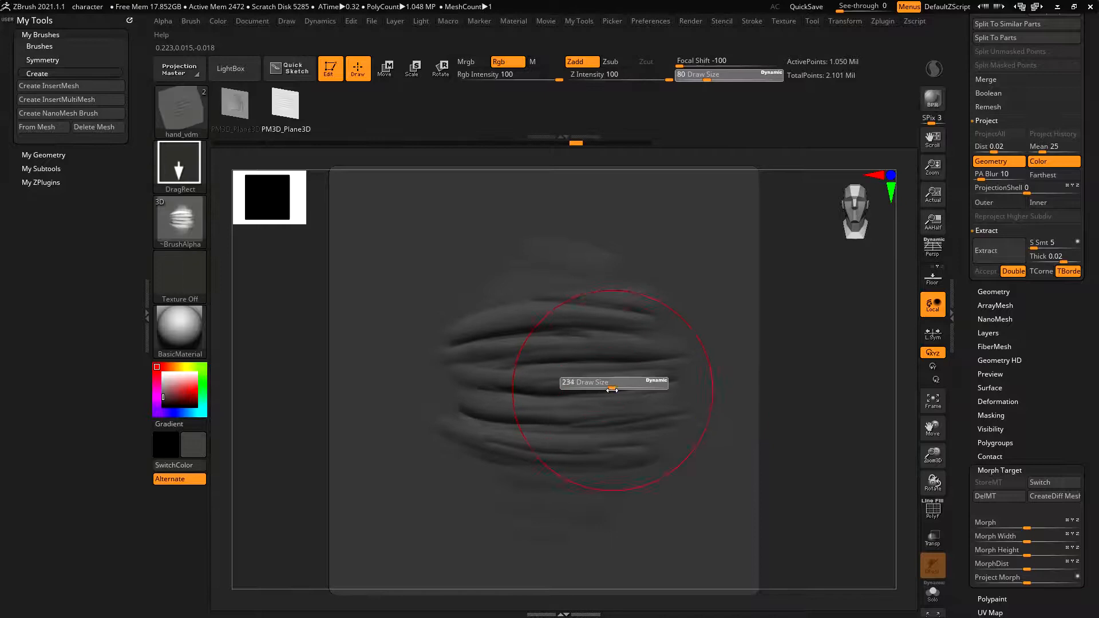
pyautogui.press('shift')
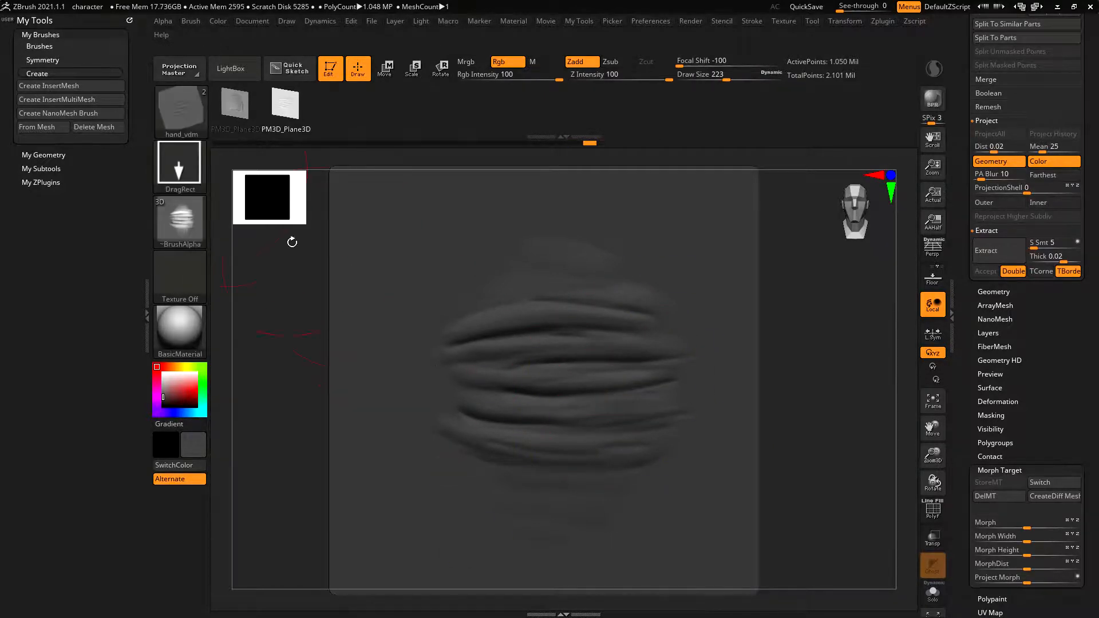
pyautogui.press('b')
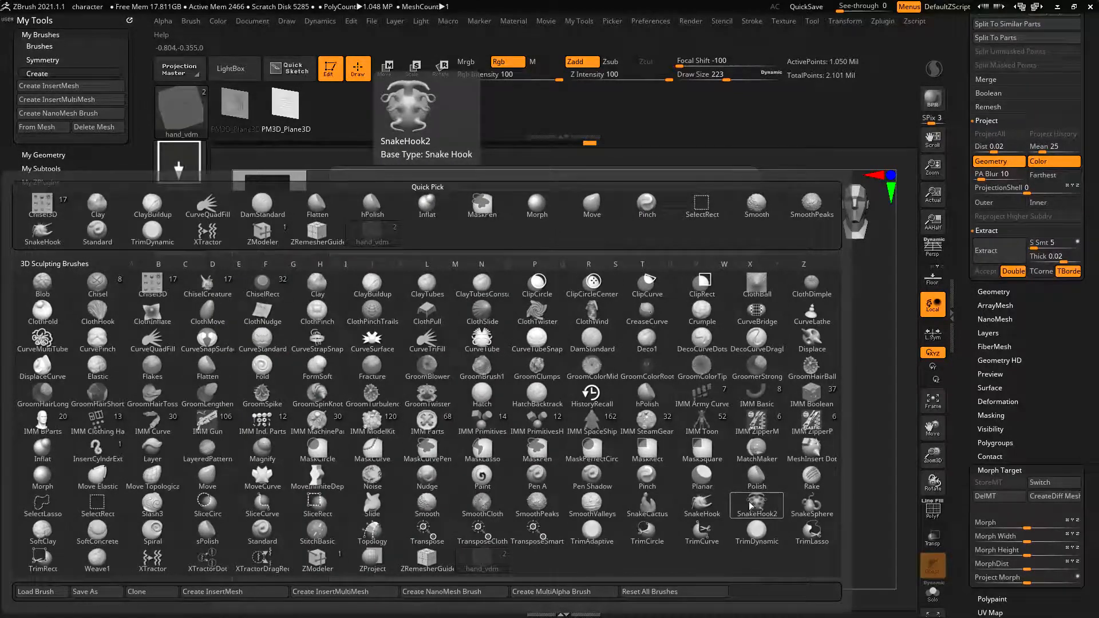
pyautogui.press('m')
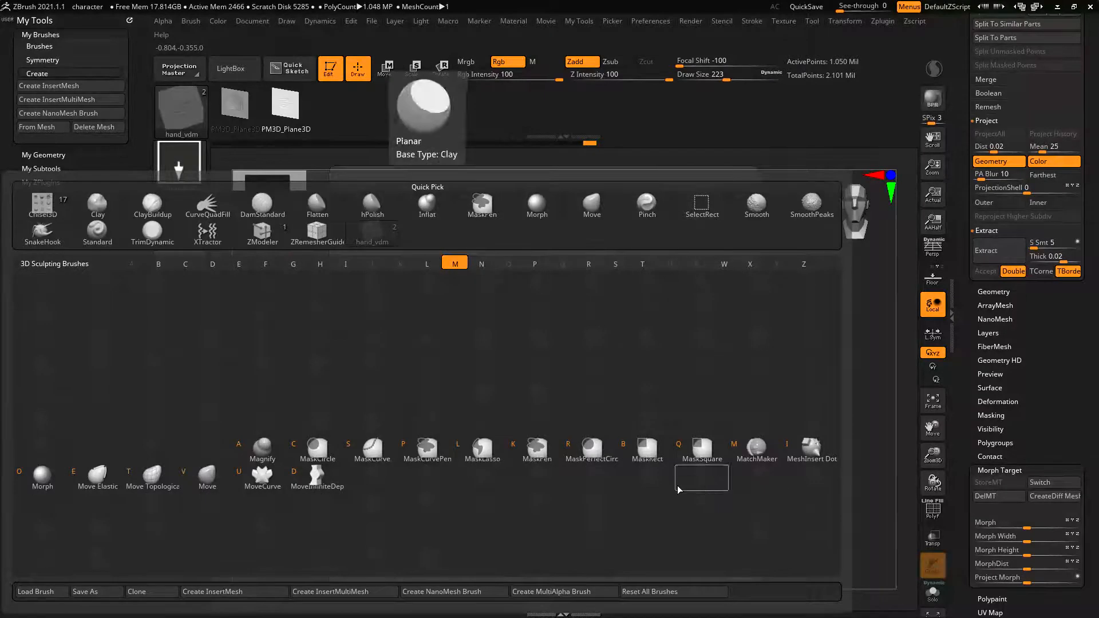
pyautogui.press('o')
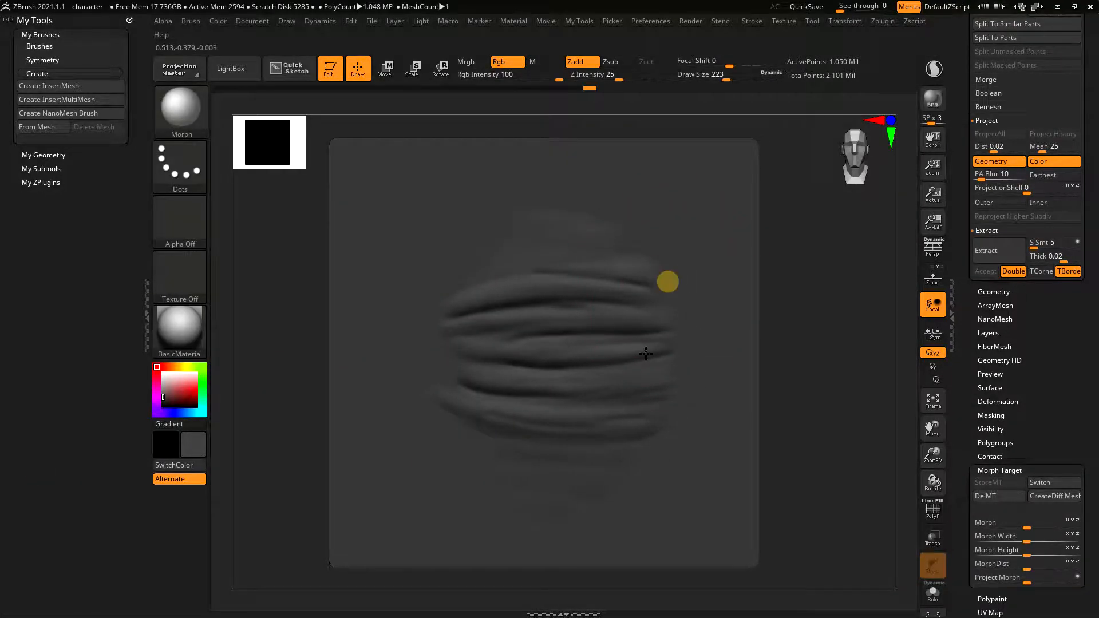
pyautogui.moveTo(617, 79); pyautogui.dragTo(586, 80)
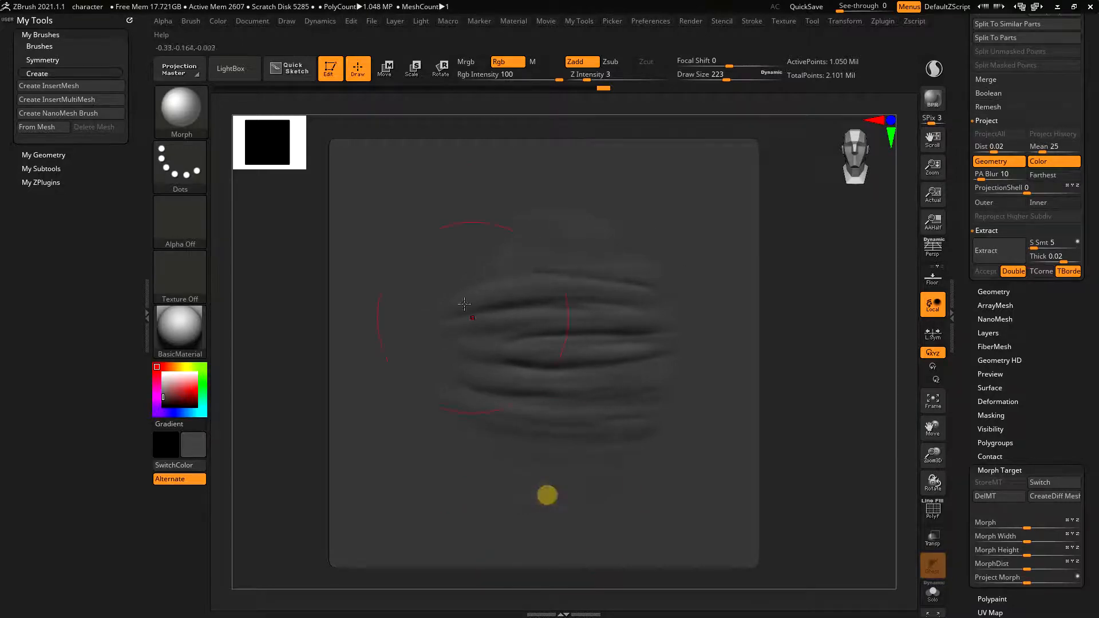
# Step: Recarve the softened folds into a new crease variation with the DamStandard brush at Draw Size 80
pyautogui.press('space')
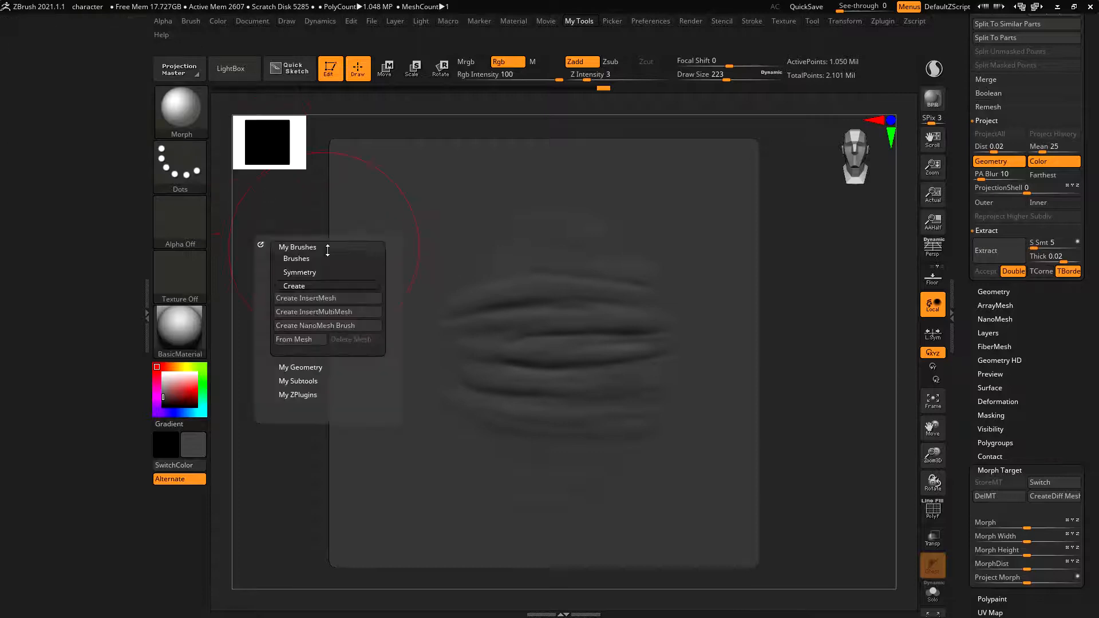
pyautogui.click(318, 257)
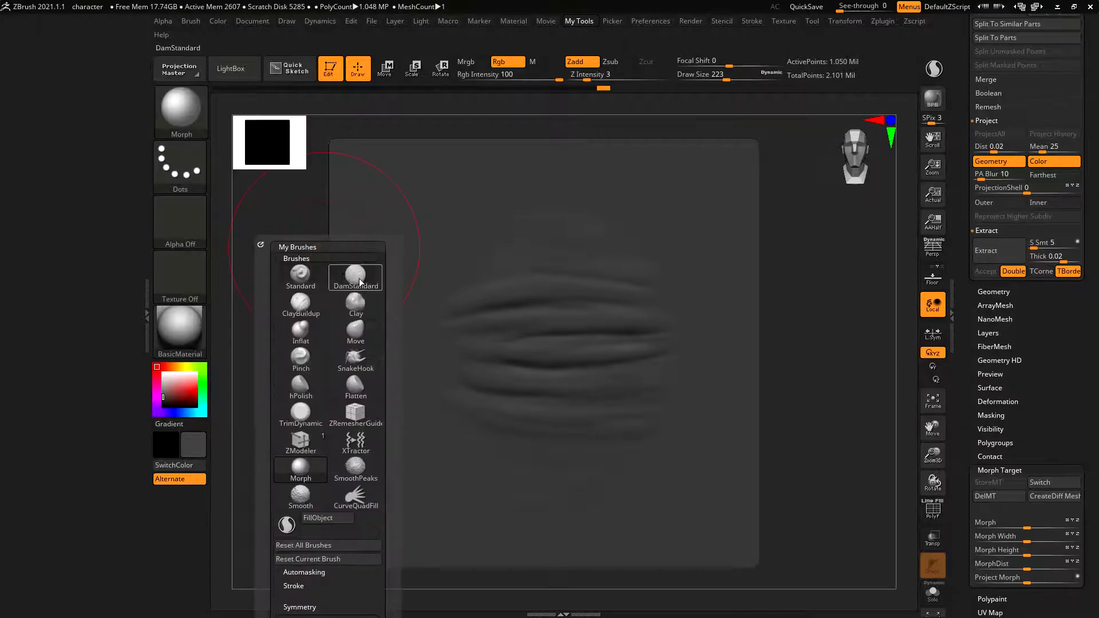
pyautogui.click(358, 277)
pyautogui.press('s')
pyautogui.click(505, 345)
pyautogui.moveTo(465, 331); pyautogui.dragTo(548, 333)
pyautogui.moveTo(513, 335); pyautogui.dragTo(725, 322)
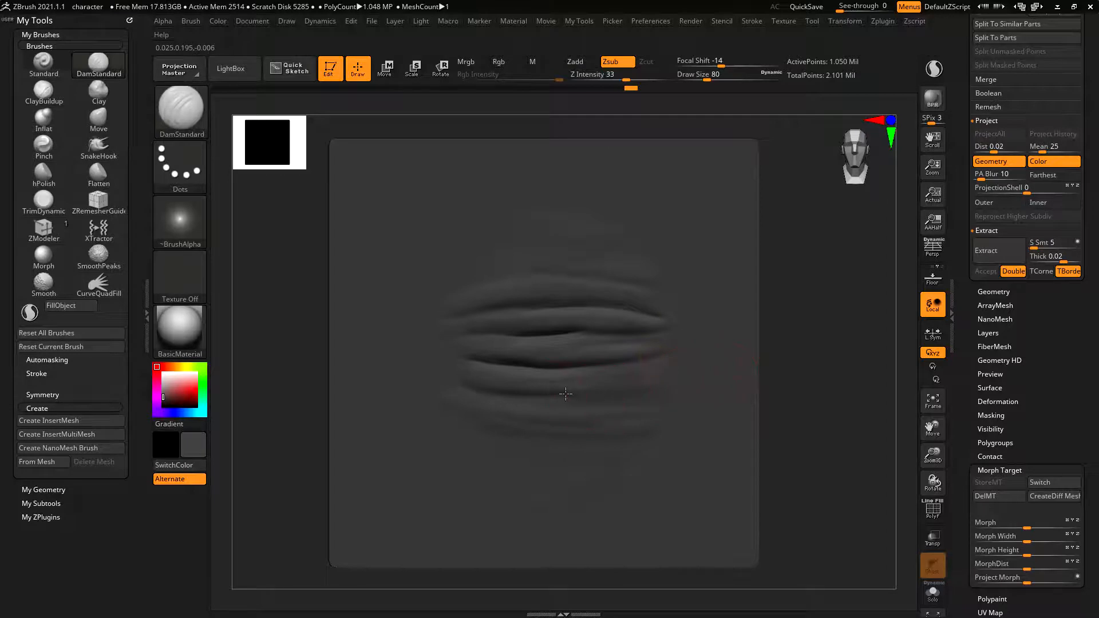
pyautogui.moveTo(463, 371); pyautogui.dragTo(658, 400)
pyautogui.moveTo(559, 378); pyautogui.dragTo(685, 359)
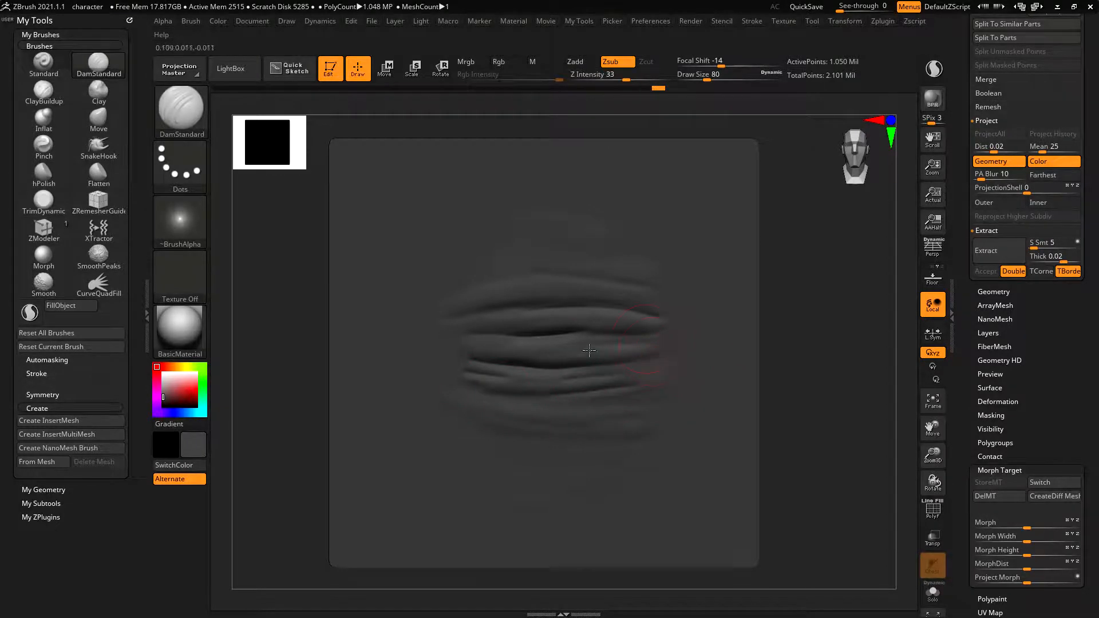
pyautogui.moveTo(454, 295); pyautogui.dragTo(722, 283)
pyautogui.moveTo(602, 431)
pyautogui.mouseDown()
pyautogui.moveTo(683, 411)
pyautogui.moveTo(605, 428)
pyautogui.moveTo(454, 403)
pyautogui.mouseUp()
pyautogui.hotkey('ctrl', 'z')
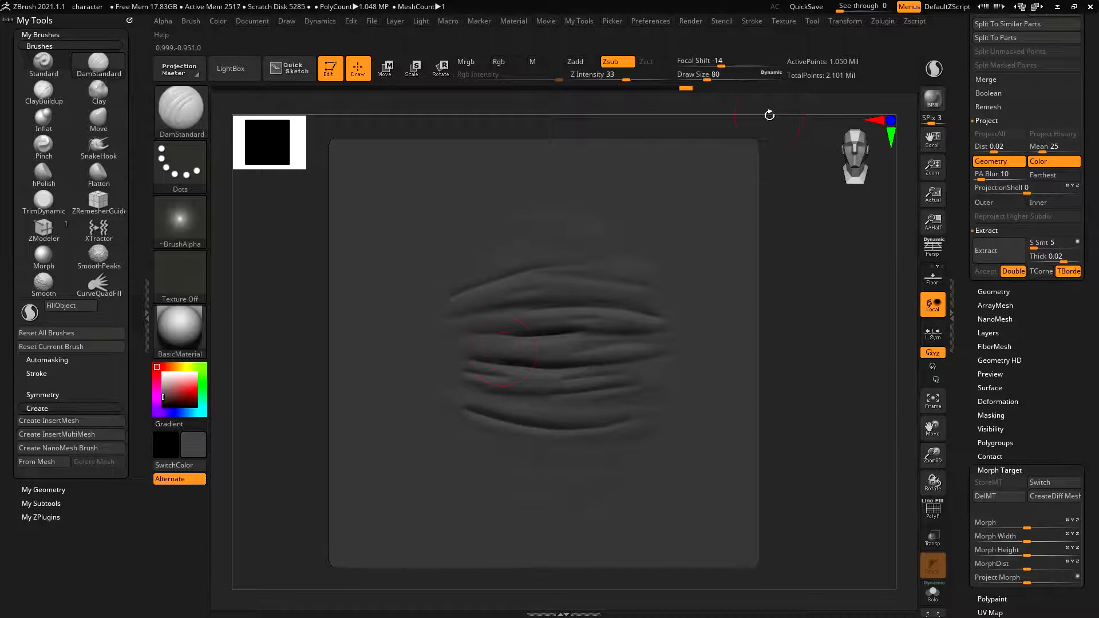
# Step: Select the hand_vdm brush and add the recarved fold plane to it as a third mesh
pyautogui.click(163, 117)
pyautogui.click(689, 473)
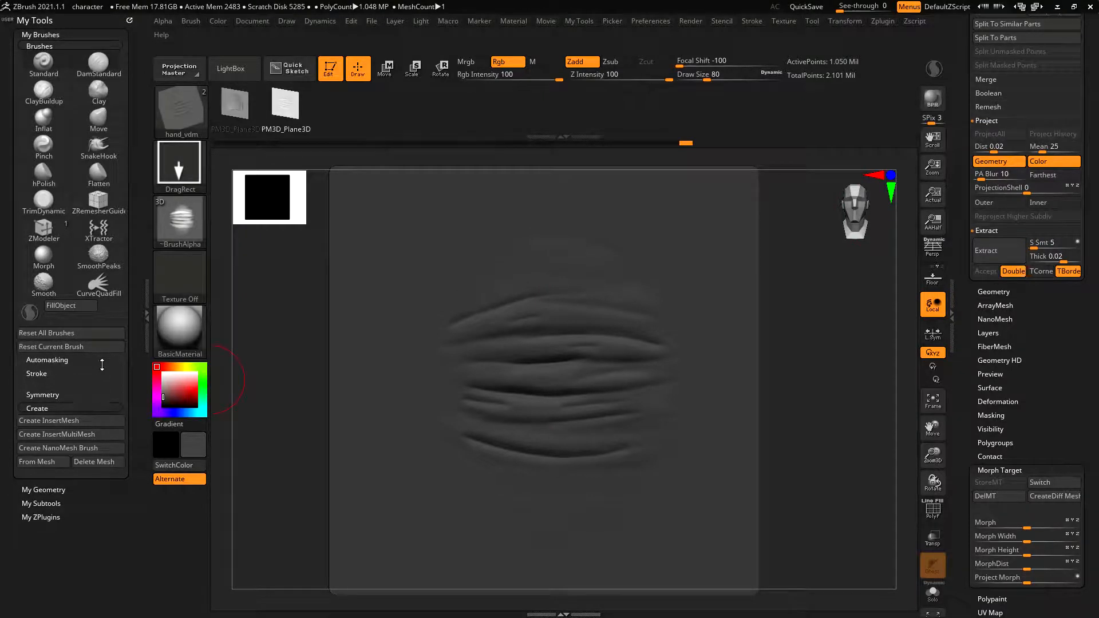
pyautogui.click(37, 461)
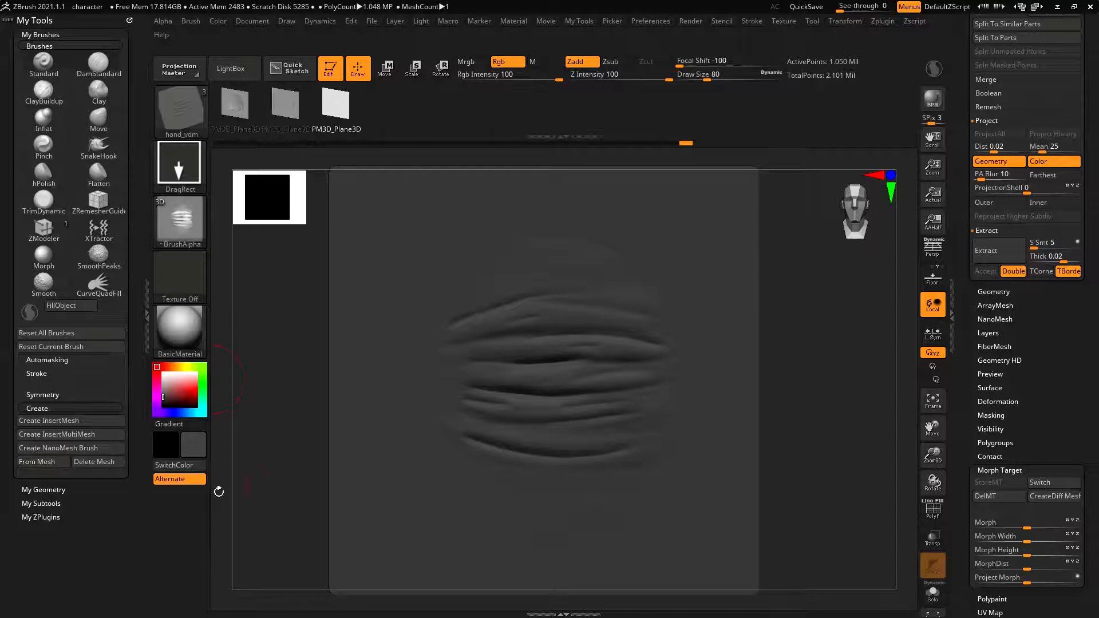
# Step: Test the two fold stamps and the nail stamp of the hand_vdm brush near the plane's upper edge, and undo all stamps
pyautogui.moveTo(450, 311); pyautogui.dragTo(448, 346)
pyautogui.moveTo(493, 213); pyautogui.dragTo(522, 270)
pyautogui.moveTo(528, 215); pyautogui.dragTo(558, 265)
pyautogui.click(287, 104)
pyautogui.moveTo(560, 203); pyautogui.dragTo(568, 266)
pyautogui.moveTo(596, 201); pyautogui.dragTo(598, 263)
pyautogui.moveTo(640, 208); pyautogui.dragTo(637, 277)
pyautogui.click(236, 104)
pyautogui.moveTo(426, 274)
pyautogui.mouseDown()
pyautogui.moveTo(517, 235)
pyautogui.moveTo(508, 284)
pyautogui.mouseUp()
pyautogui.moveTo(548, 234)
pyautogui.mouseDown()
pyautogui.moveTo(540, 273)
pyautogui.moveTo(567, 272)
pyautogui.mouseUp()
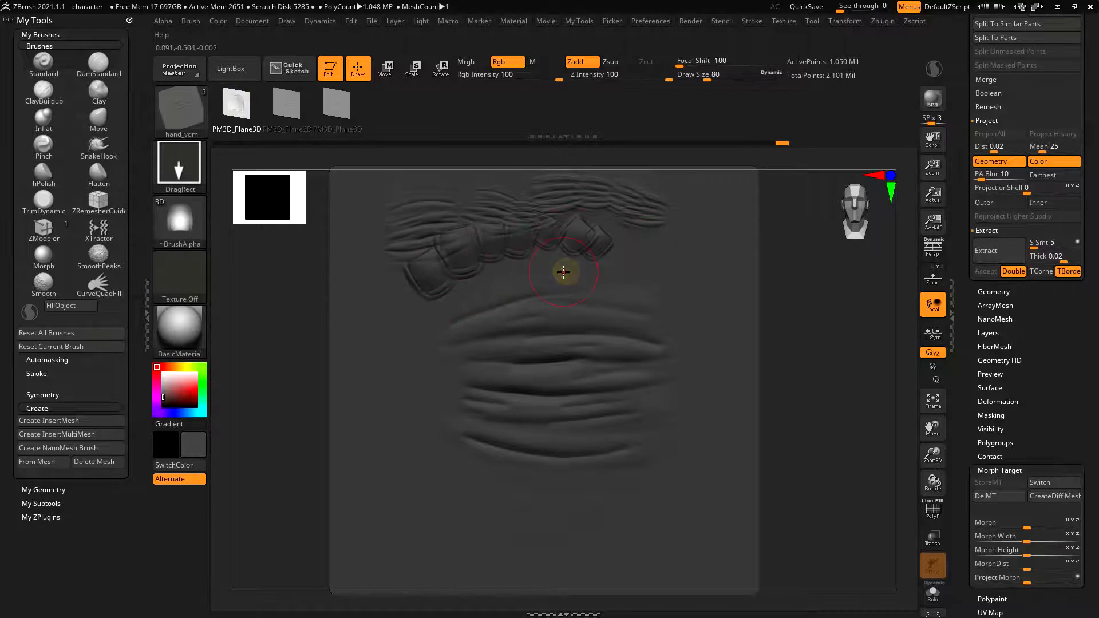
pyautogui.hotkey('ctrl', 'z')
pyautogui.hotkey('ctrl', 'z')
pyautogui.hotkey('ctrl', 'z')
pyautogui.hotkey('ctrl', 'z')
pyautogui.hotkey('ctrl', 'z')
pyautogui.hotkey('ctrl', 'z')
pyautogui.hotkey('ctrl', 'z')
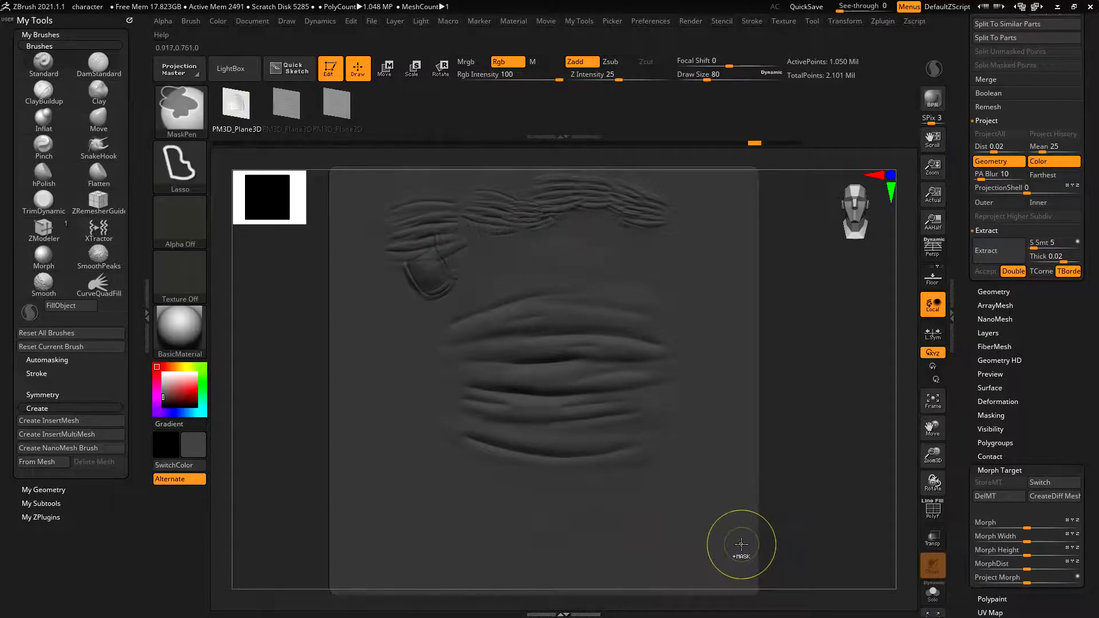
pyautogui.hotkey('ctrl', 'z')
pyautogui.hotkey('ctrl', 'z')
pyautogui.hotkey('ctrl', 'z')
pyautogui.hotkey('ctrl', 'z')
pyautogui.hotkey('ctrl', 'z')
pyautogui.hotkey('ctrl', 'z')
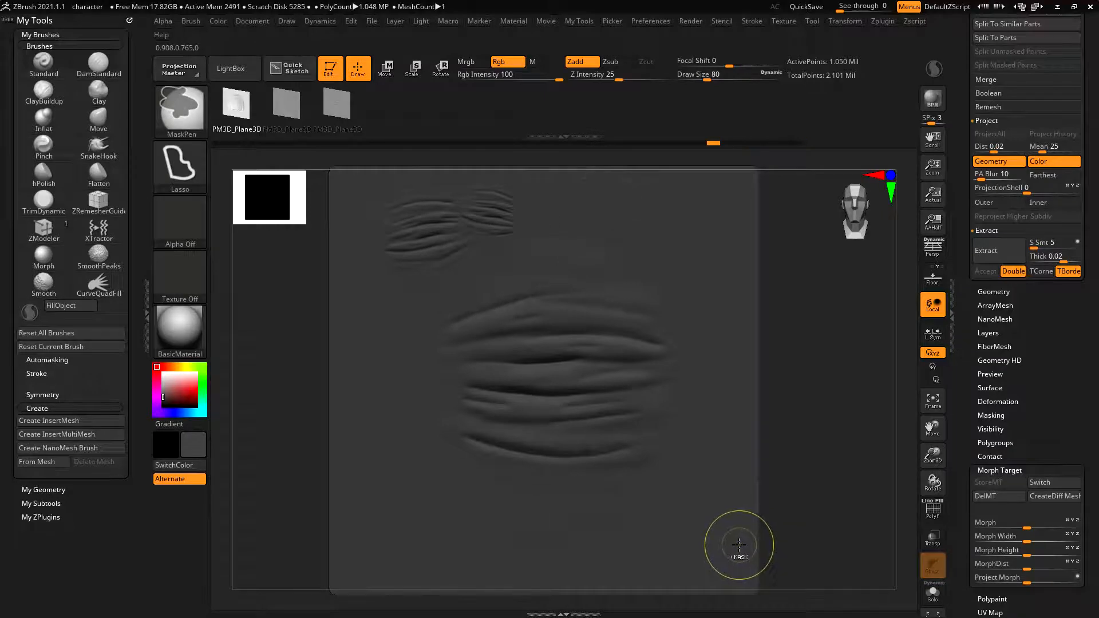
# Step: Save the updated hand_vdm brush with its three meshes to file
pyautogui.moveTo(1090, 240); pyautogui.dragTo(1081, 384)
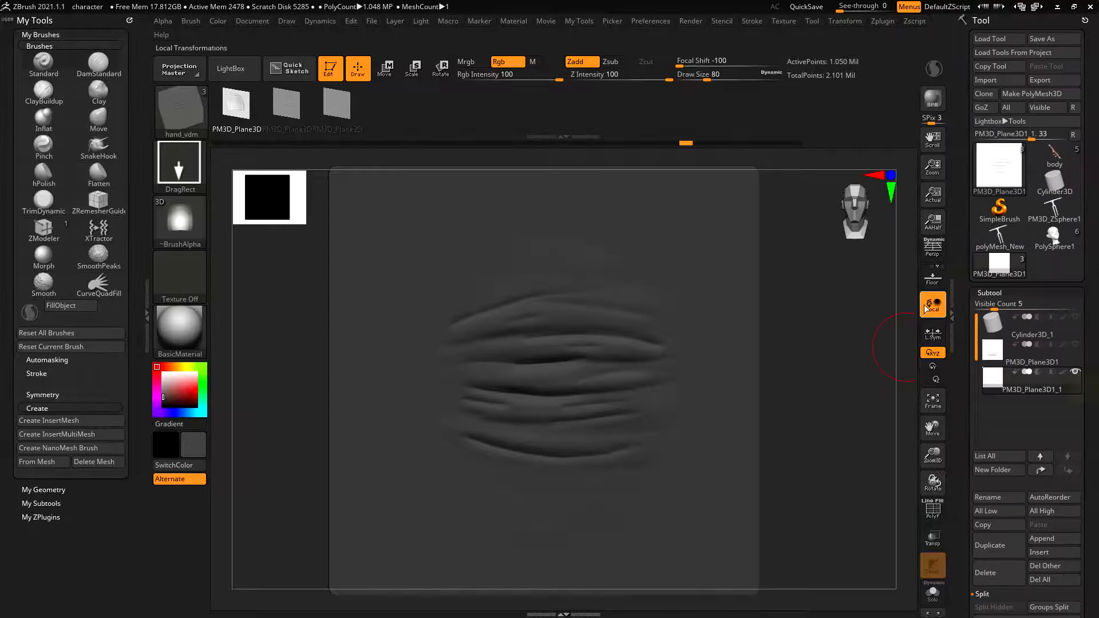
pyautogui.click(191, 21)
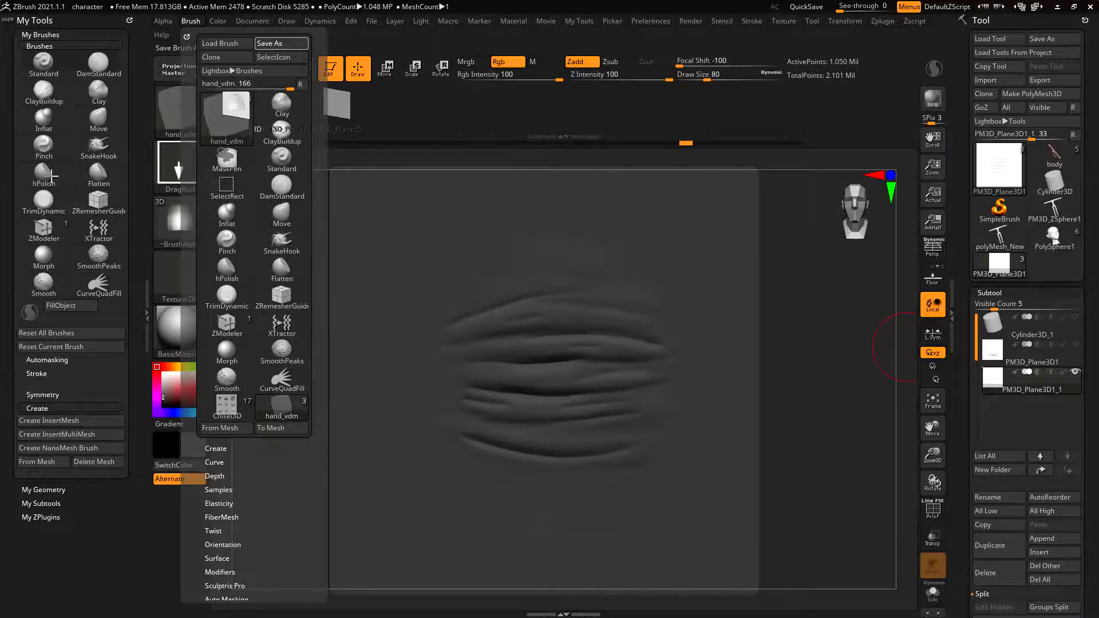
pyautogui.click(1010, 235)
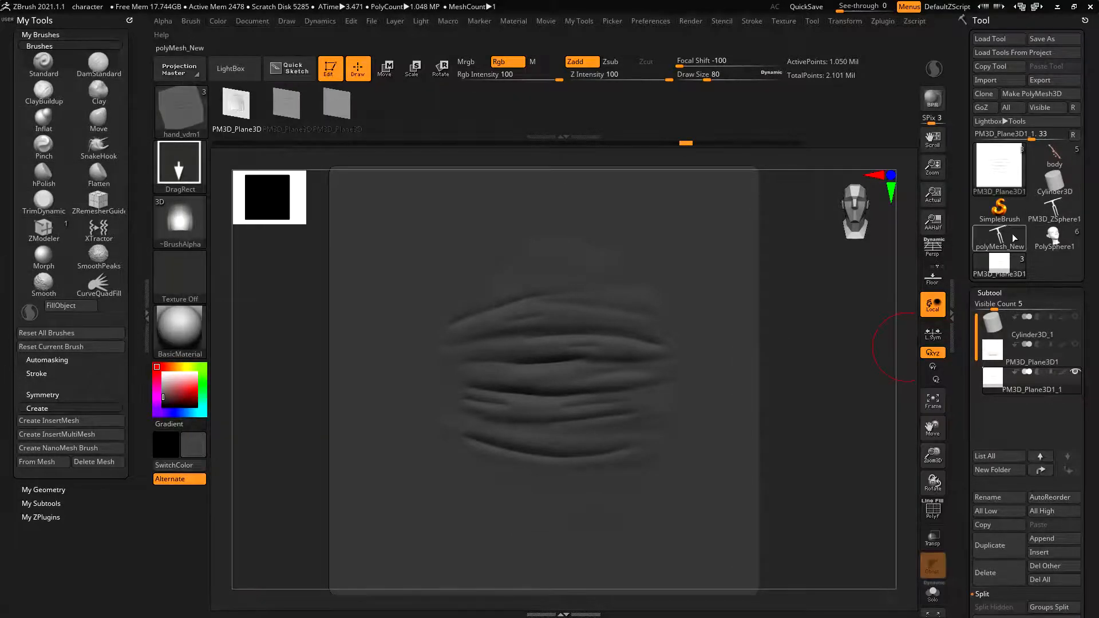
# Step: Switch to the PolySphere1 character tool and set the main colour to white
pyautogui.click(1055, 211)
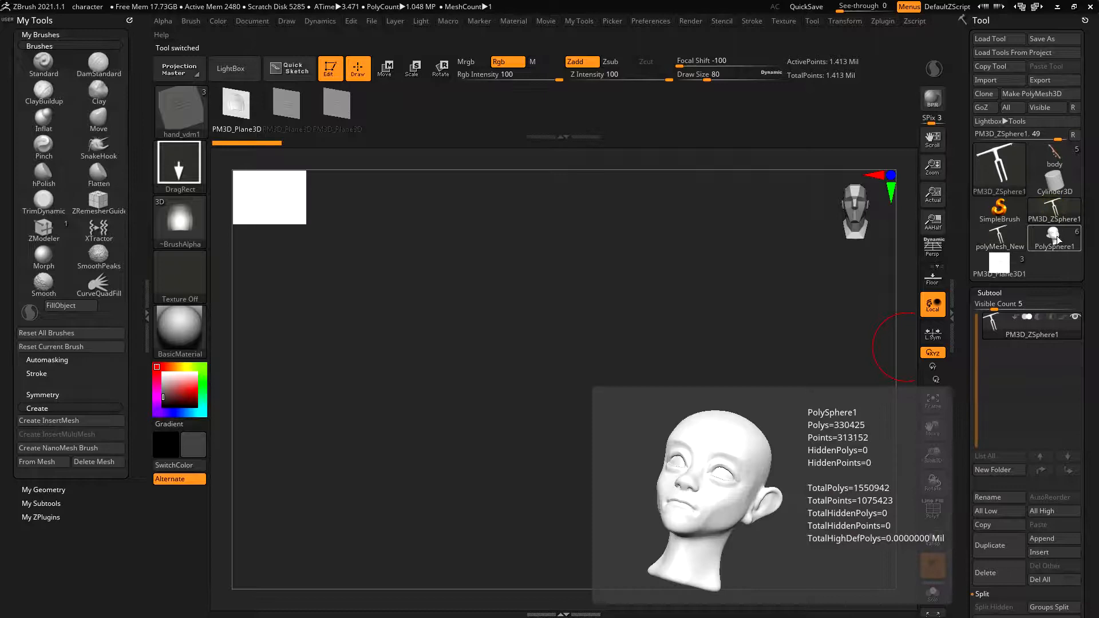
pyautogui.click(1055, 240)
pyautogui.moveTo(834, 364); pyautogui.dragTo(794, 372)
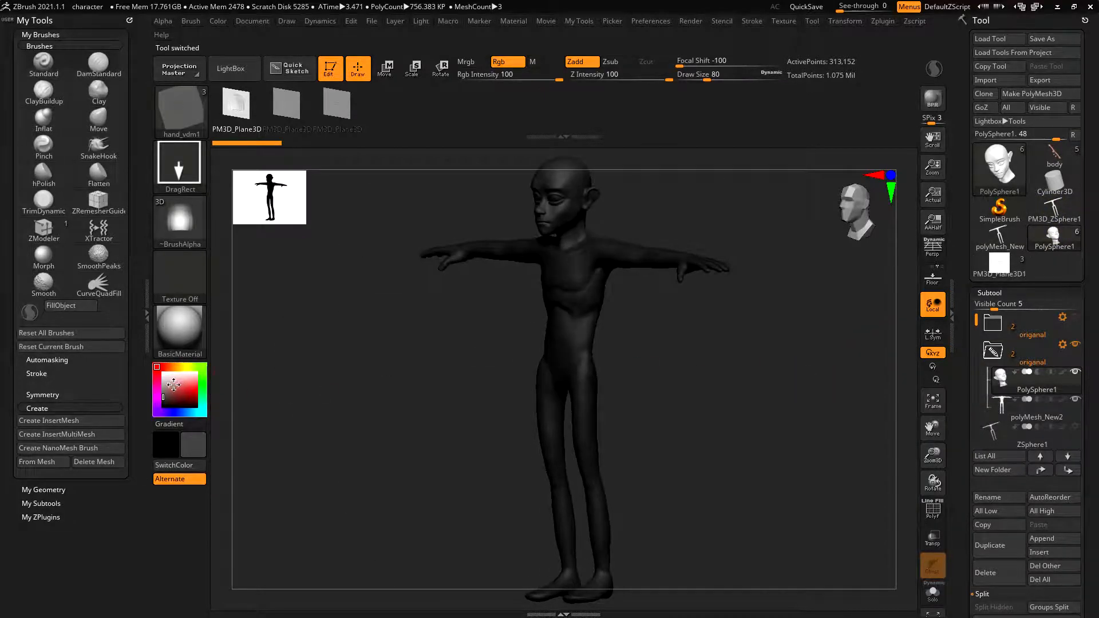
pyautogui.moveTo(175, 385); pyautogui.dragTo(163, 373)
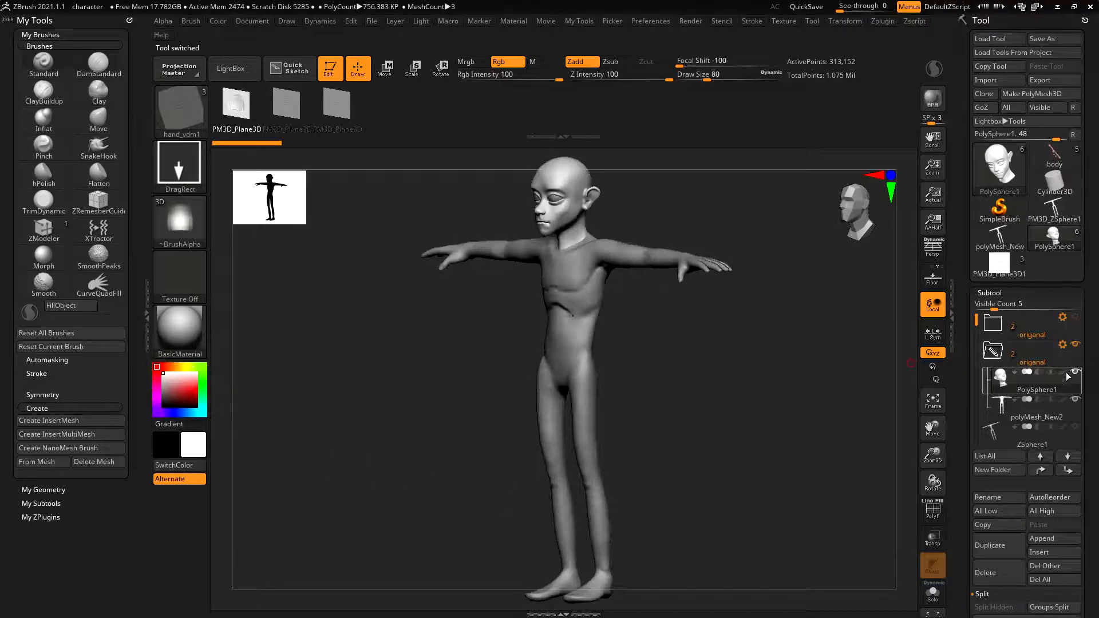
# Step: Make the body tool active and frame the back of the character's hand with its fingers
pyautogui.click(1068, 165)
pyautogui.keyDown('alt'); pyautogui.moveTo(676, 237); pyautogui.dragTo(757, 404, button='right'); pyautogui.keyUp('alt')
pyautogui.moveTo(425, 514); pyautogui.dragTo(598, 339, button='right')
pyautogui.moveTo(763, 397); pyautogui.dragTo(824, 376, button='right')
pyautogui.moveTo(756, 362); pyautogui.dragTo(621, 534, button='right')
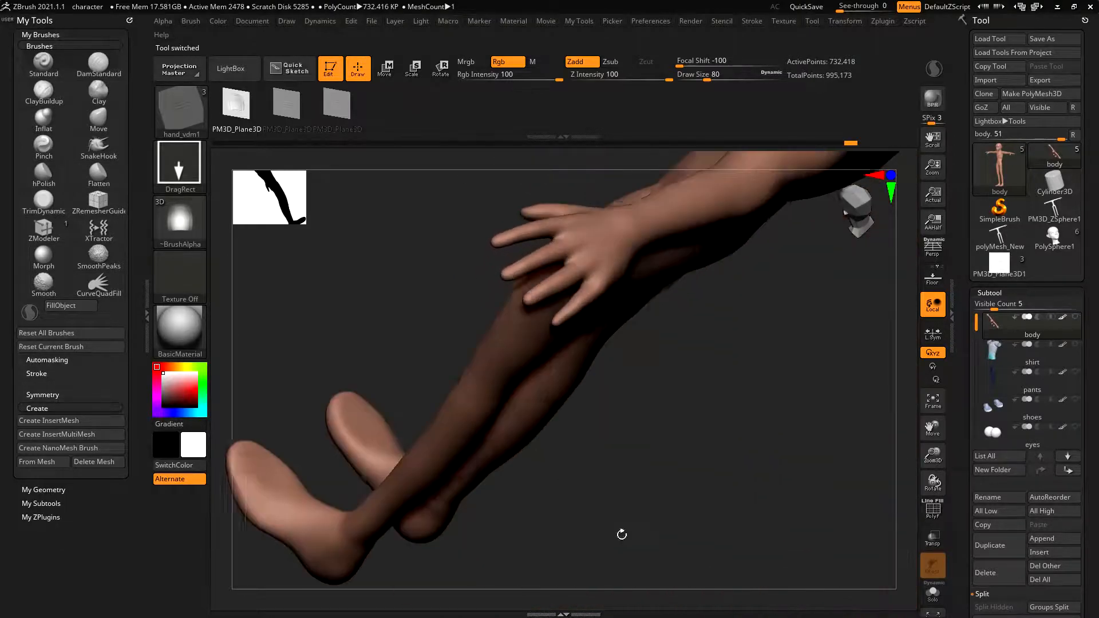
pyautogui.moveTo(623, 361)
pyautogui.keyDown('ctrl'); pyautogui.mouseDown(button='right')
pyautogui.moveTo(601, 449)
pyautogui.moveTo(729, 454)
pyautogui.moveTo(706, 442)
pyautogui.moveTo(697, 466)
pyautogui.moveTo(603, 449)
pyautogui.moveTo(685, 448)
pyautogui.moveTo(716, 466)
pyautogui.moveTo(721, 448)
pyautogui.moveTo(625, 462)
pyautogui.moveTo(602, 435)
pyautogui.moveTo(658, 510)
pyautogui.moveTo(728, 493)
pyautogui.moveTo(618, 263)
pyautogui.moveTo(667, 253)
pyautogui.moveTo(740, 459)
pyautogui.moveTo(755, 400)
pyautogui.moveTo(728, 348)
pyautogui.moveTo(648, 381)
pyautogui.moveTo(735, 421)
pyautogui.mouseUp(button='right'); pyautogui.keyUp('ctrl')
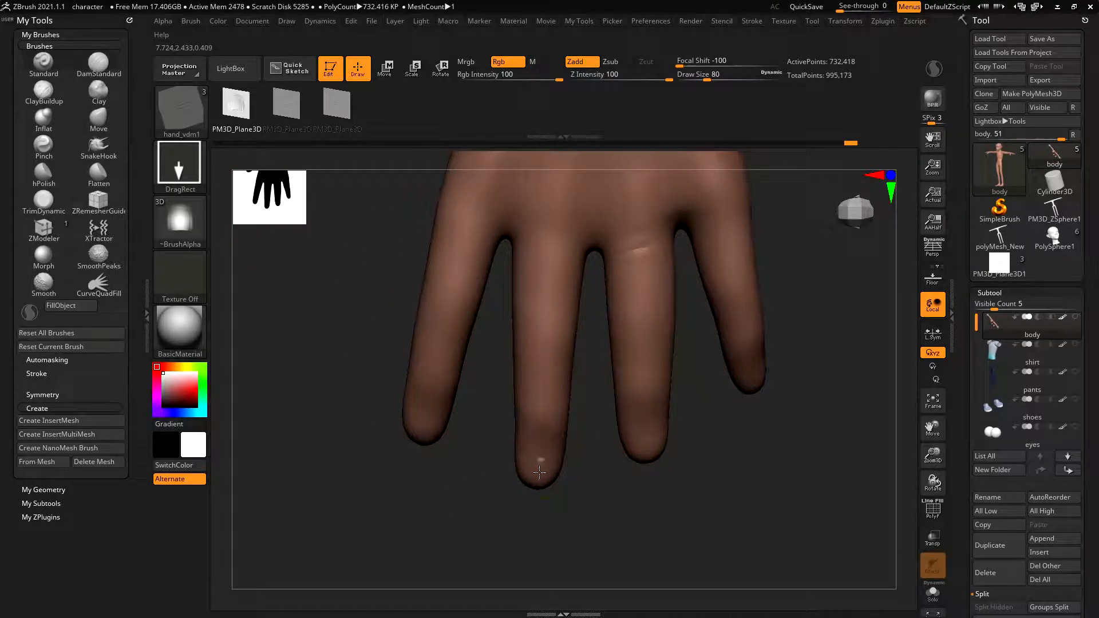
# Step: Try stamping a fingernail on the longest finger's tip with the brush's nail mesh, and undo the stamp
pyautogui.moveTo(557, 484); pyautogui.dragTo(537, 402)
pyautogui.moveTo(689, 435); pyautogui.dragTo(697, 488, button='right')
pyautogui.hotkey('ctrl', 'z')
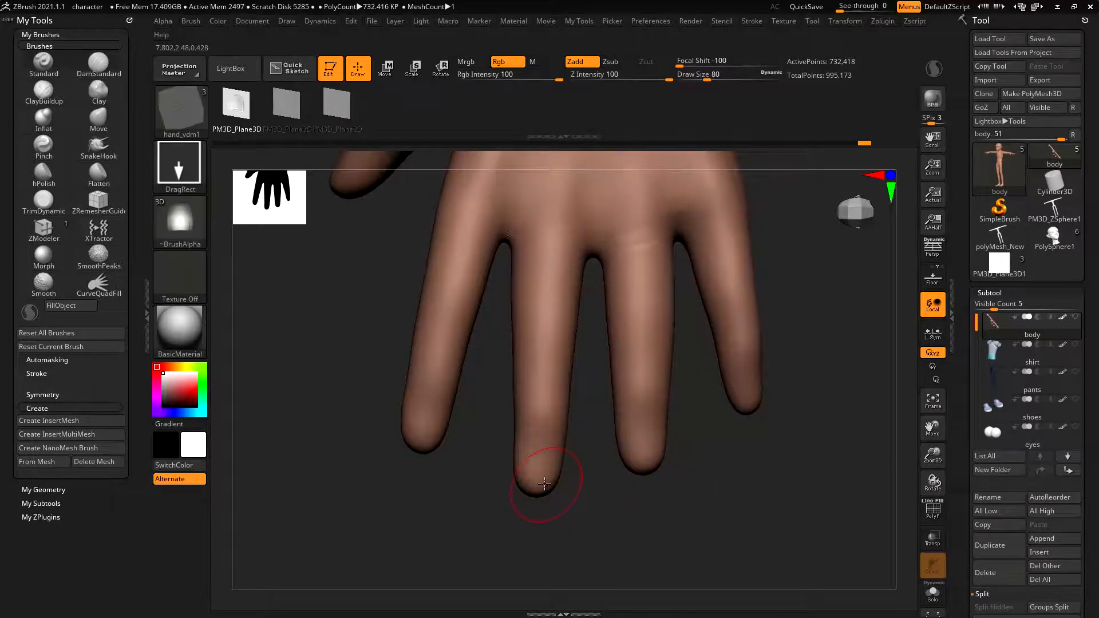
# Step: Try stamping the nail on the longest fingertip with a light grey main colour, and undo the attempts
pyautogui.moveTo(540, 454); pyautogui.dragTo(542, 426)
pyautogui.moveTo(602, 404); pyautogui.dragTo(616, 464, button='right')
pyautogui.hotkey('ctrl', 'z')
pyautogui.hotkey('ctrl', 'z')
pyautogui.click(166, 381)
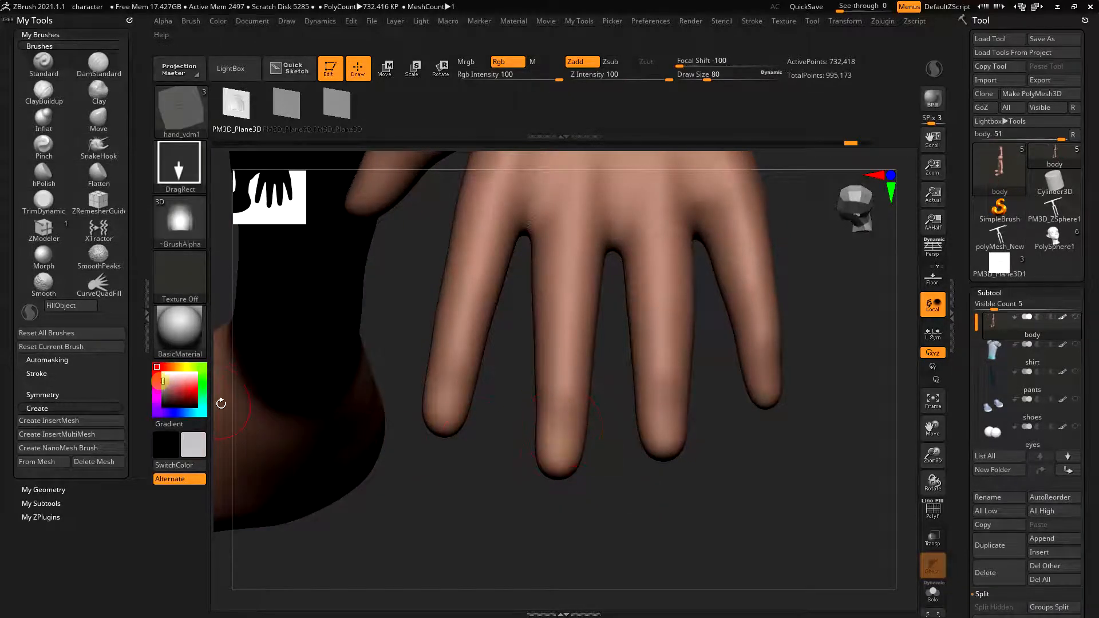
pyautogui.hotkey('ctrl', 'z')
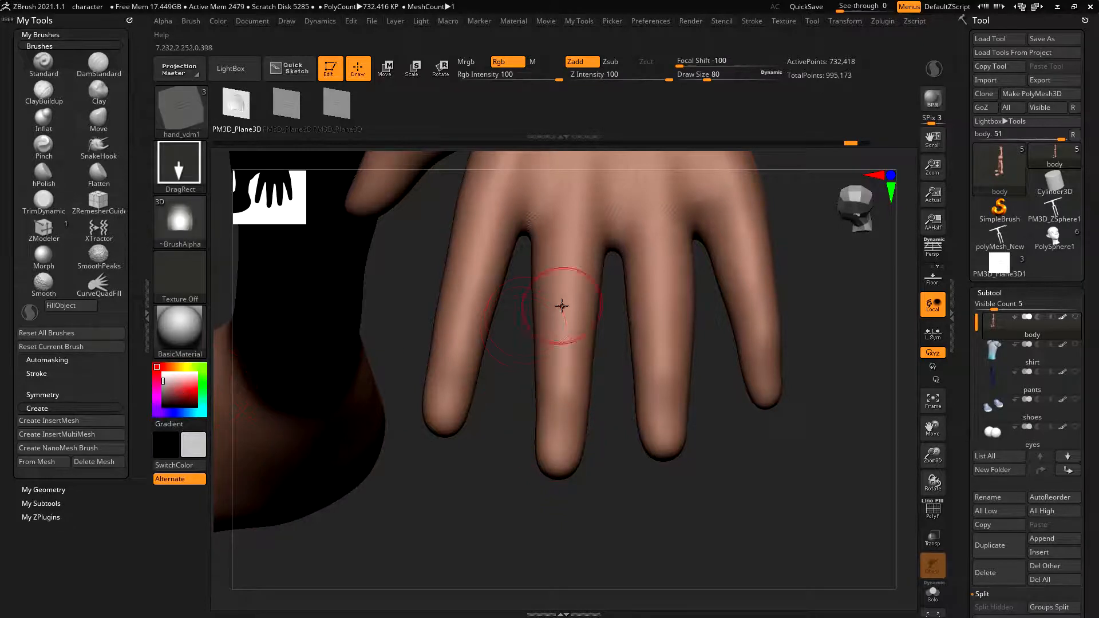
# Step: Sample the skin colour, lighten it, and try the nail stamp on the longest fingertip, undoing each attempt
pyautogui.press('c')
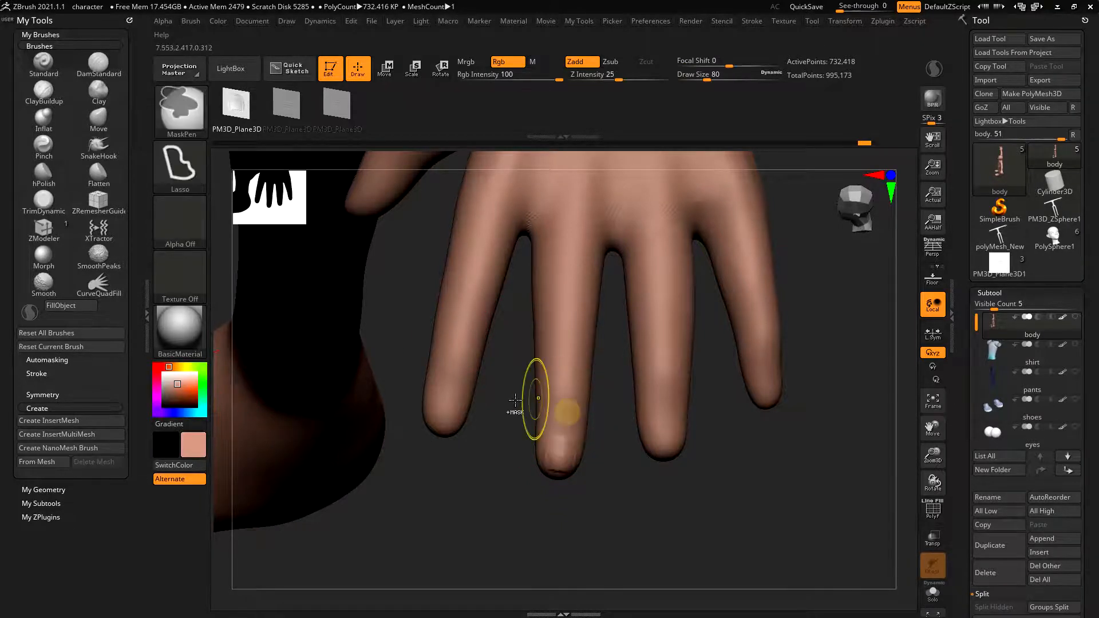
pyautogui.click(178, 378)
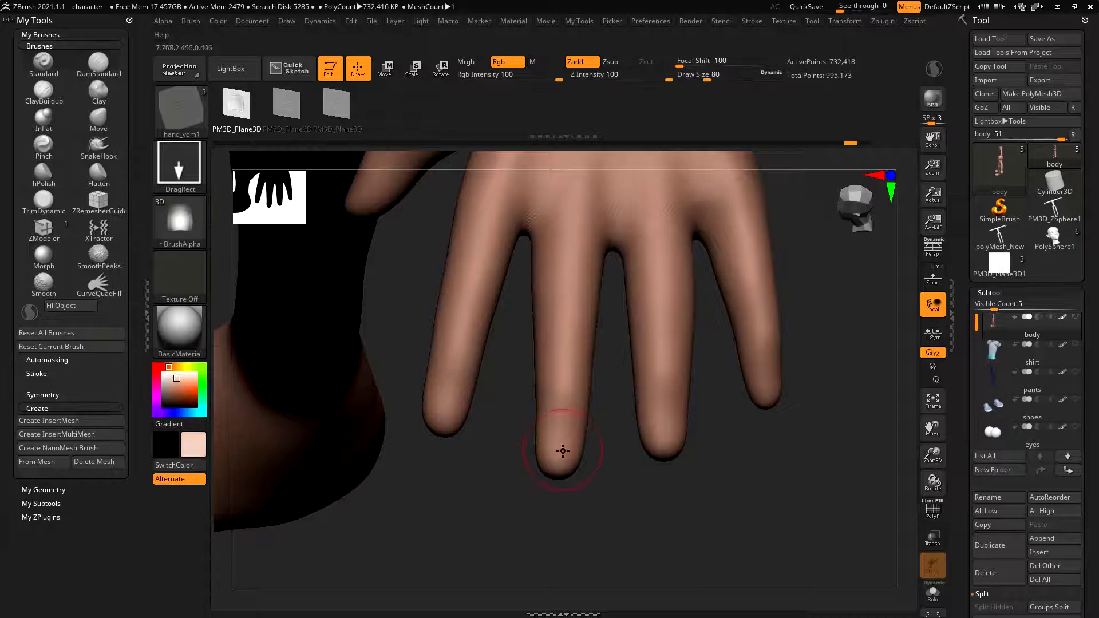
pyautogui.moveTo(563, 399); pyautogui.dragTo(563, 397)
pyautogui.hotkey('ctrl', 'z')
pyautogui.moveTo(559, 450); pyautogui.dragTo(560, 398)
pyautogui.hotkey('ctrl', 'z')
pyautogui.moveTo(585, 430)
pyautogui.keyDown('ctrl'); pyautogui.mouseDown(button='right')
pyautogui.moveTo(604, 351)
pyautogui.moveTo(728, 400)
pyautogui.mouseUp(button='right'); pyautogui.keyUp('ctrl')
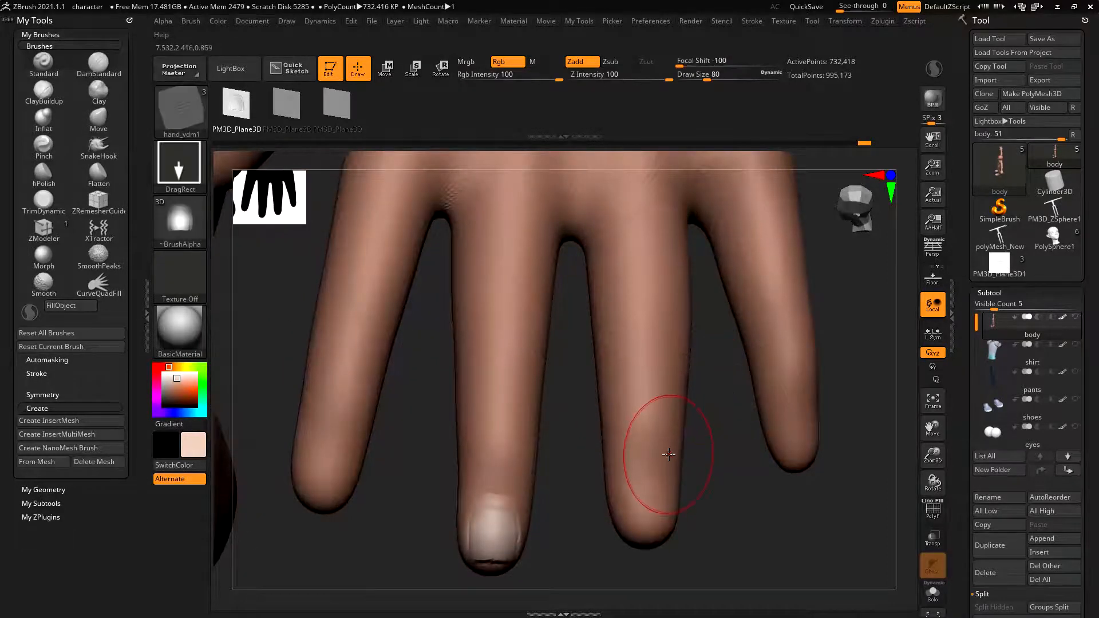
pyautogui.hotkey('ctrl', 'z')
# Step: Subdivide the body one level and stamp pale fingernails on the longest finger and ring finger
pyautogui.hotkey('ctrl', 'd')
pyautogui.keyDown('alt'); pyautogui.moveTo(571, 451); pyautogui.dragTo(589, 374, button='right'); pyautogui.keyUp('alt')
pyautogui.moveTo(509, 453); pyautogui.dragTo(511, 376)
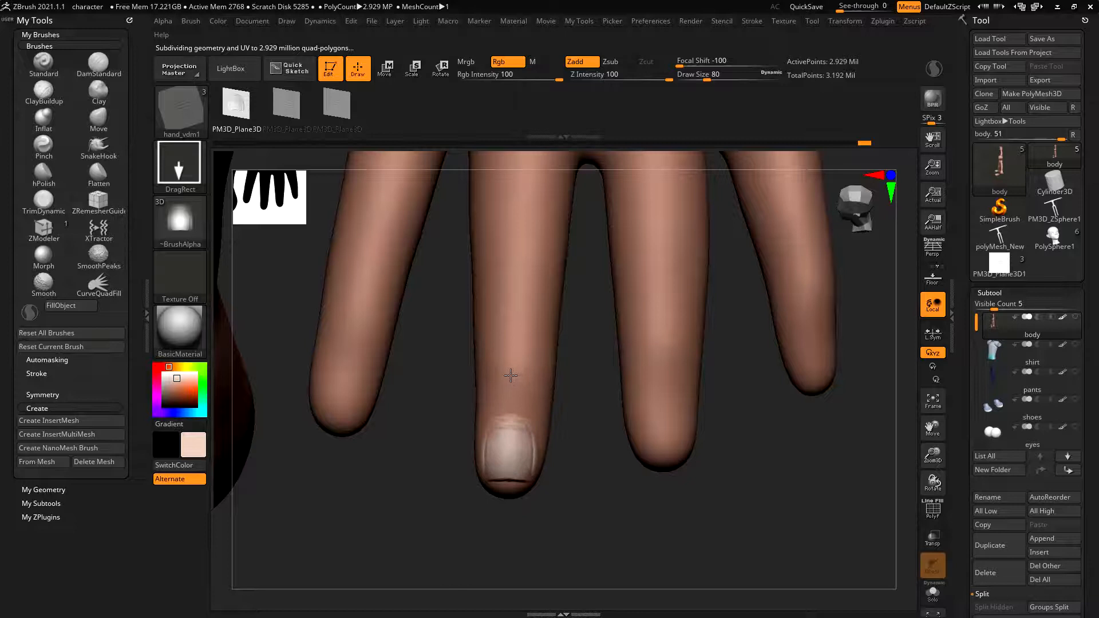
pyautogui.moveTo(666, 440); pyautogui.dragTo(665, 380)
pyautogui.hotkey('ctrl', 'z')
pyautogui.moveTo(663, 417); pyautogui.dragTo(658, 336)
# Step: Stamp a smaller fingernail on the little finger's tip, undoing misplaced attempts
pyautogui.moveTo(813, 325); pyautogui.dragTo(812, 309)
pyautogui.hotkey('ctrl', 'z')
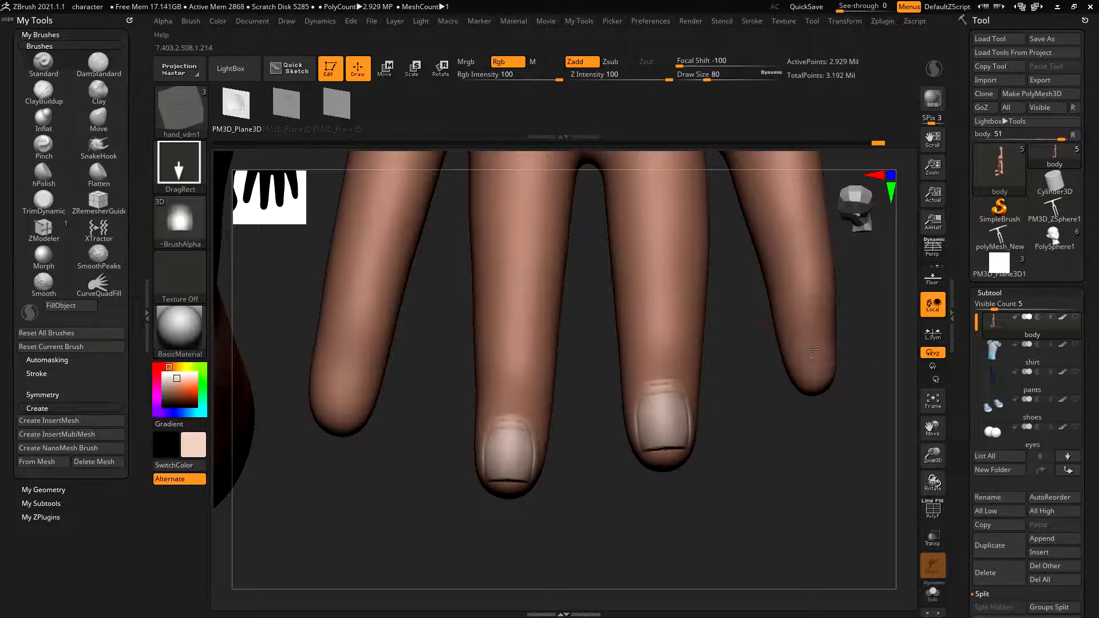
pyautogui.keyDown('alt'); pyautogui.moveTo(854, 389); pyautogui.dragTo(685, 364); pyautogui.keyUp('alt')
pyautogui.hotkey('ctrl', 'z')
pyautogui.hotkey('ctrl', 'z')
pyautogui.moveTo(690, 411); pyautogui.dragTo(686, 355)
pyautogui.moveTo(759, 455); pyautogui.dragTo(766, 400)
pyautogui.moveTo(750, 491); pyautogui.dragTo(759, 545)
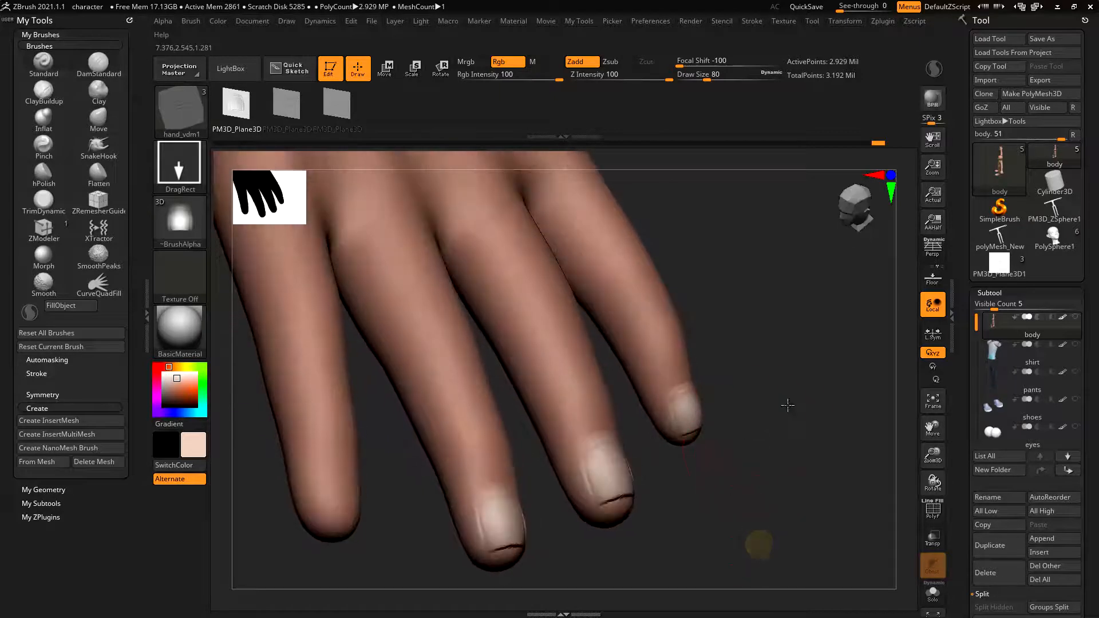
# Step: Stamp a fingernail on the index finger's tip
pyautogui.keyDown('alt'); pyautogui.moveTo(768, 416); pyautogui.dragTo(886, 342); pyautogui.keyUp('alt')
pyautogui.moveTo(532, 492); pyautogui.dragTo(486, 499)
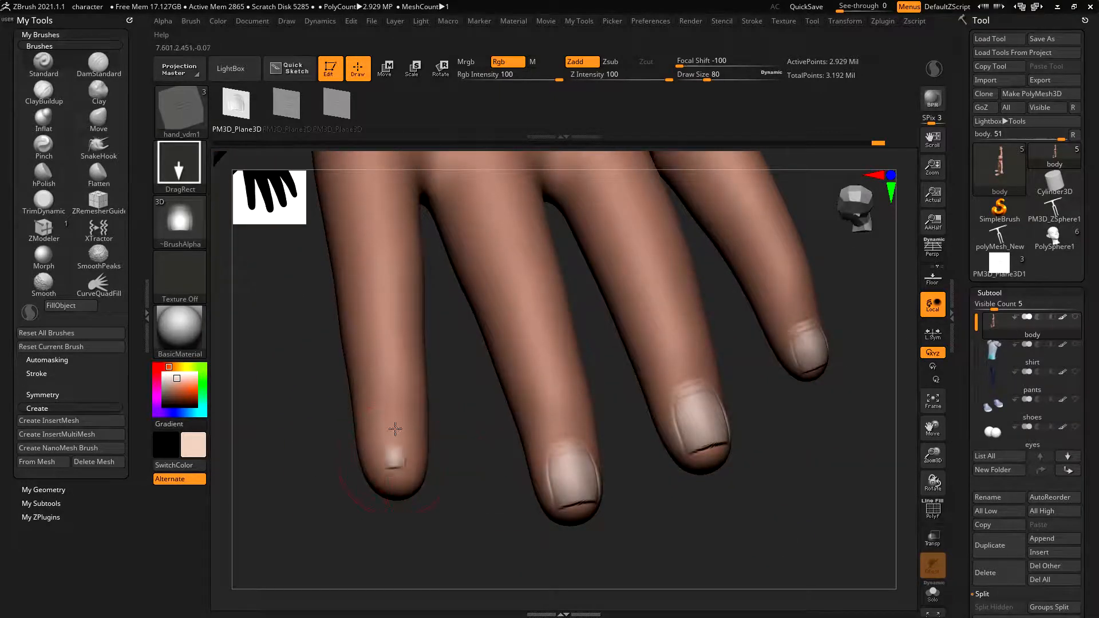
pyautogui.moveTo(398, 437); pyautogui.dragTo(394, 364)
pyautogui.moveTo(753, 505); pyautogui.dragTo(709, 519)
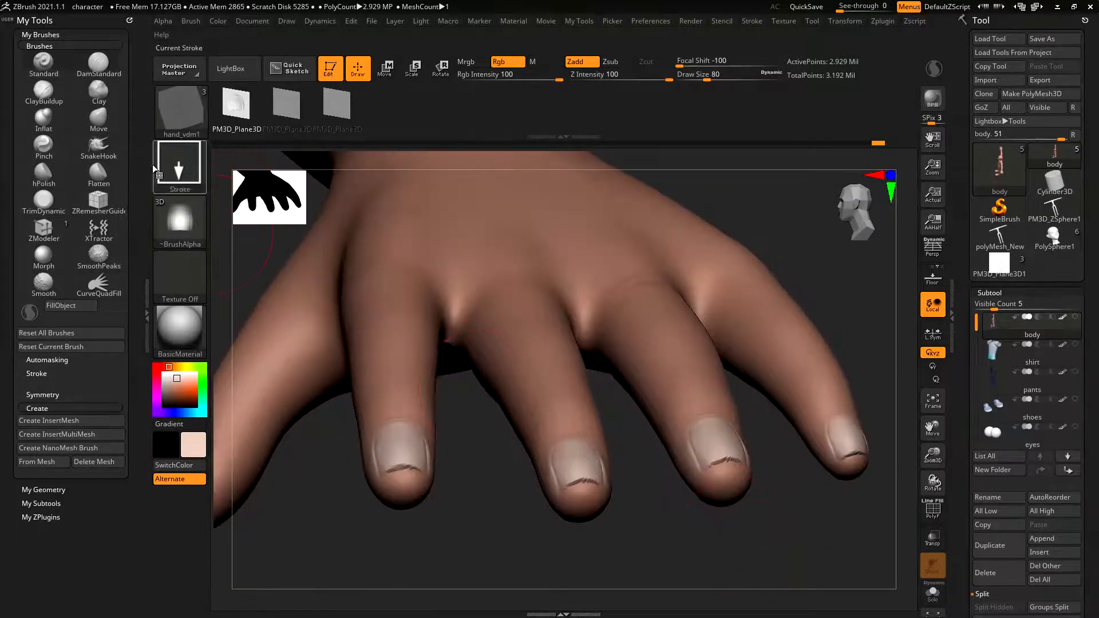
# Step: Refine the skin fold around one fingernail with the DamStandard brush
pyautogui.moveTo(504, 509); pyautogui.dragTo(527, 573)
pyautogui.moveTo(471, 415)
pyautogui.keyDown('alt'); pyautogui.mouseDown()
pyautogui.moveTo(654, 439)
pyautogui.moveTo(598, 438)
pyautogui.mouseUp(); pyautogui.keyUp('alt')
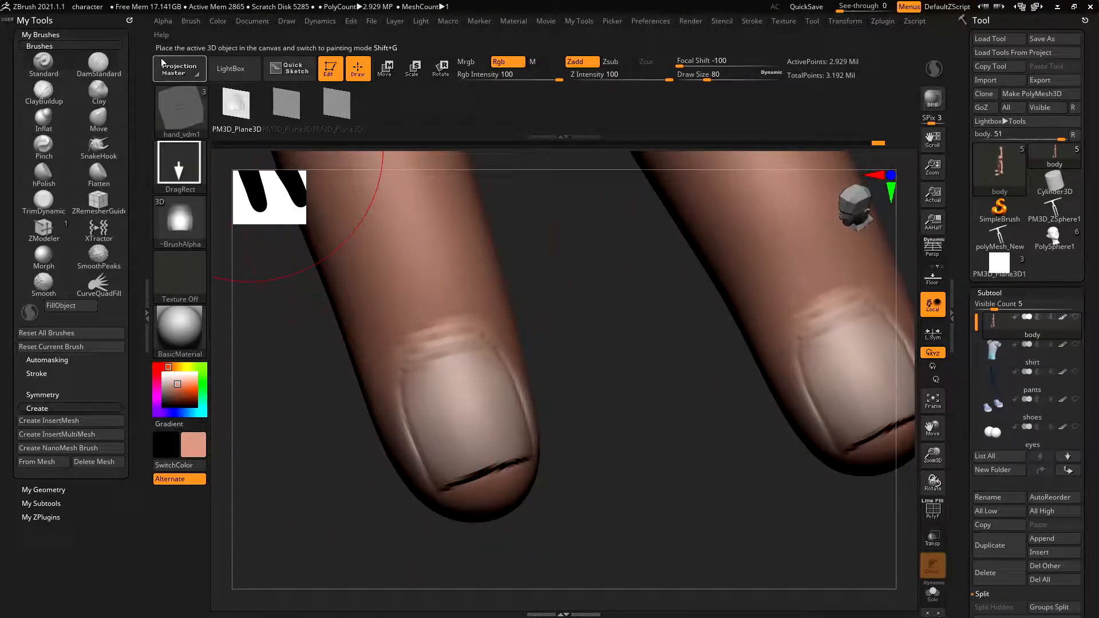
pyautogui.click(98, 65)
pyautogui.press('s')
pyautogui.moveTo(453, 315)
pyautogui.mouseDown()
pyautogui.moveTo(438, 322)
pyautogui.moveTo(482, 309)
pyautogui.mouseUp()
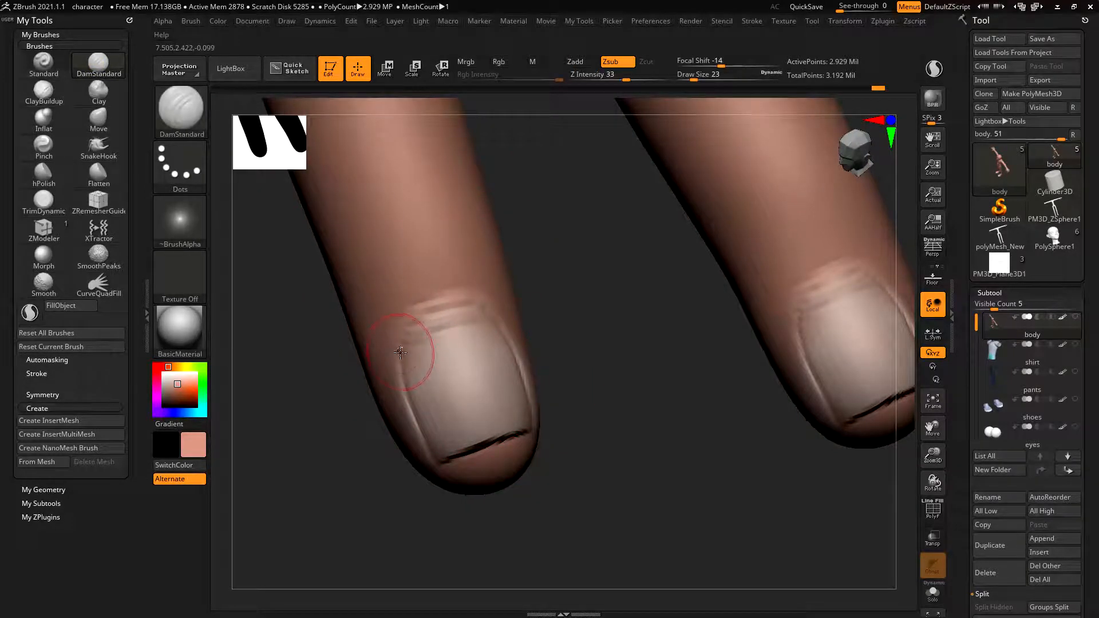
pyautogui.moveTo(541, 341); pyautogui.dragTo(576, 326)
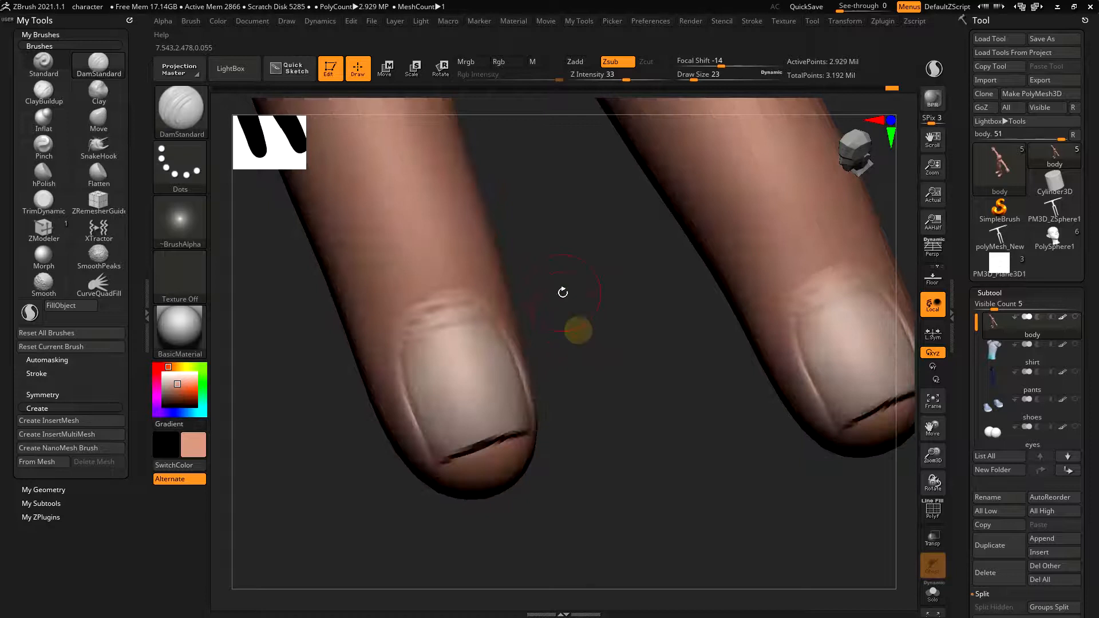
pyautogui.moveTo(558, 427)
pyautogui.mouseDown()
pyautogui.moveTo(569, 427)
pyautogui.moveTo(538, 449)
pyautogui.mouseUp()
pyautogui.moveTo(441, 441)
pyautogui.keyDown('shift'); pyautogui.mouseDown()
pyautogui.moveTo(498, 441)
pyautogui.moveTo(419, 463)
pyautogui.mouseUp(); pyautogui.keyUp('shift')
pyautogui.moveTo(582, 458); pyautogui.dragTo(544, 469)
# Step: Adjust the fingertip just beyond the nail using the Move brush at draw size 54
pyautogui.press('s')
pyautogui.moveTo(481, 486); pyautogui.dragTo(489, 486)
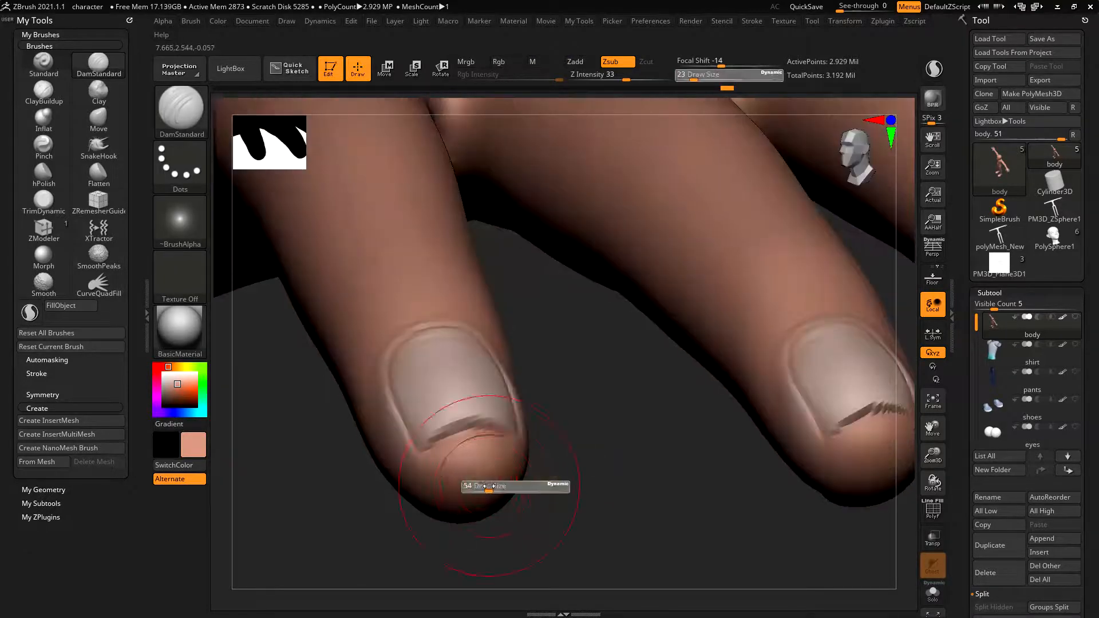
pyautogui.moveTo(569, 456); pyautogui.dragTo(564, 506)
pyautogui.click(99, 121)
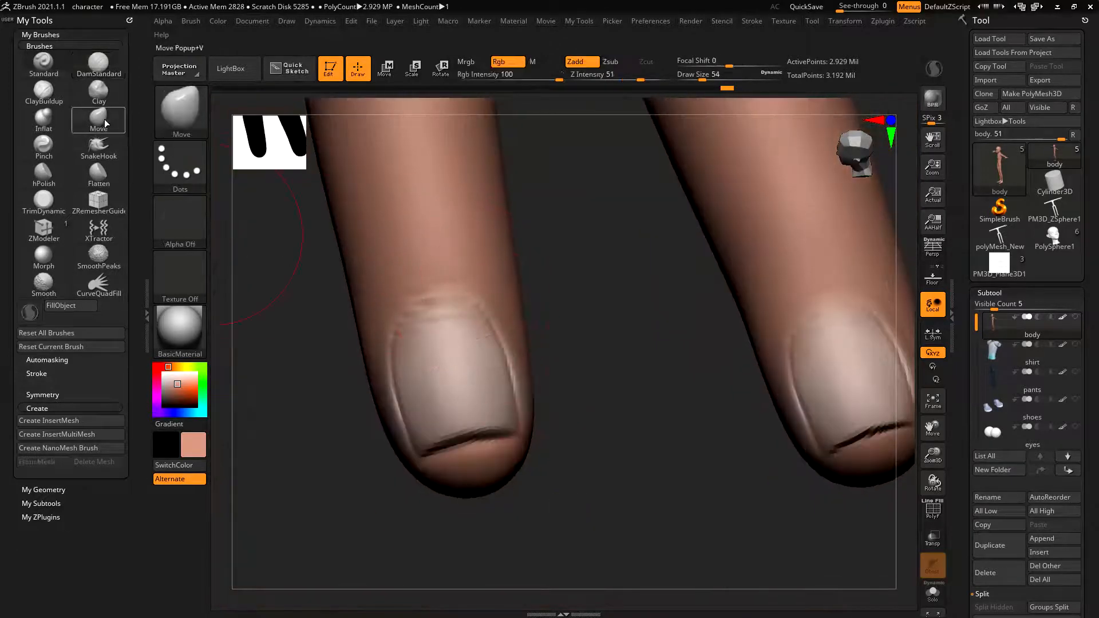
pyautogui.moveTo(485, 489); pyautogui.dragTo(482, 479)
# Step: Examine the back and palm side of the hand around the stamped nails for distortion on the opposite surface
pyautogui.moveTo(574, 493); pyautogui.dragTo(593, 498)
pyautogui.moveTo(667, 506); pyautogui.dragTo(703, 452)
pyautogui.moveTo(624, 377); pyautogui.dragTo(819, 330)
pyautogui.press('f')
pyautogui.moveTo(767, 390); pyautogui.dragTo(783, 375)
pyautogui.keyDown('alt'); pyautogui.moveTo(794, 297); pyautogui.dragTo(676, 423, button='right'); pyautogui.keyUp('alt')
pyautogui.keyDown('ctrl'); pyautogui.moveTo(675, 423); pyautogui.dragTo(658, 503, button='right'); pyautogui.keyUp('ctrl')
pyautogui.keyDown('alt'); pyautogui.moveTo(606, 424); pyautogui.dragTo(407, 100, button='right'); pyautogui.keyUp('alt')
pyautogui.moveTo(745, 400); pyautogui.dragTo(769, 357)
pyautogui.keyDown('alt'); pyautogui.moveTo(745, 319); pyautogui.dragTo(541, 173, button='right'); pyautogui.keyUp('alt')
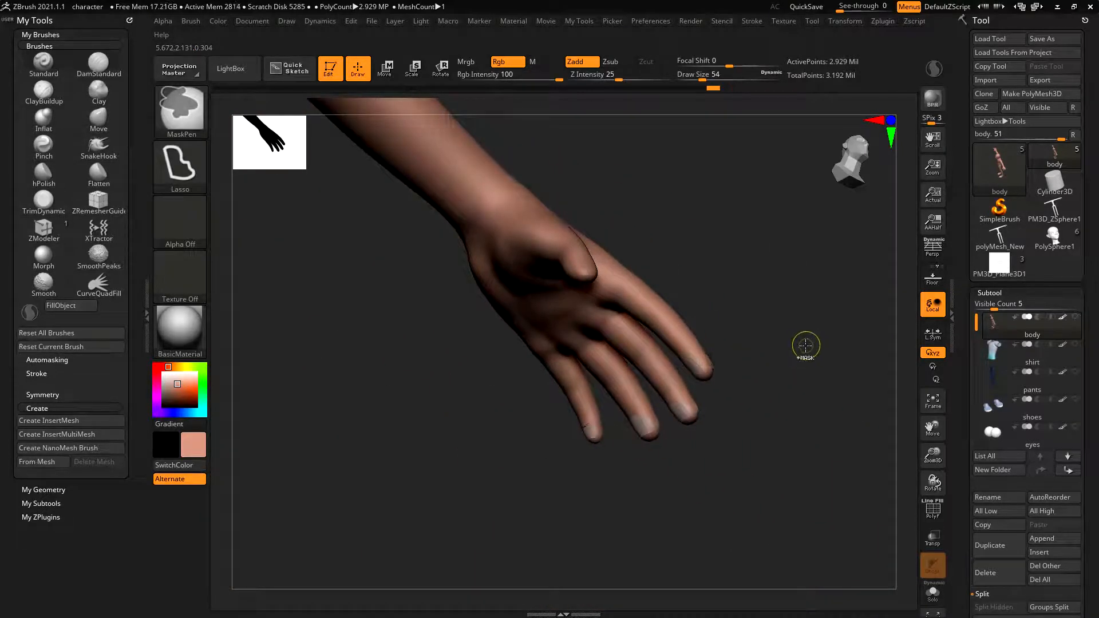
pyautogui.moveTo(801, 347)
pyautogui.mouseDown()
pyautogui.moveTo(743, 348)
pyautogui.moveTo(729, 361)
pyautogui.moveTo(878, 397)
pyautogui.moveTo(730, 394)
pyautogui.moveTo(730, 411)
pyautogui.moveTo(681, 387)
pyautogui.moveTo(687, 273)
pyautogui.mouseUp()
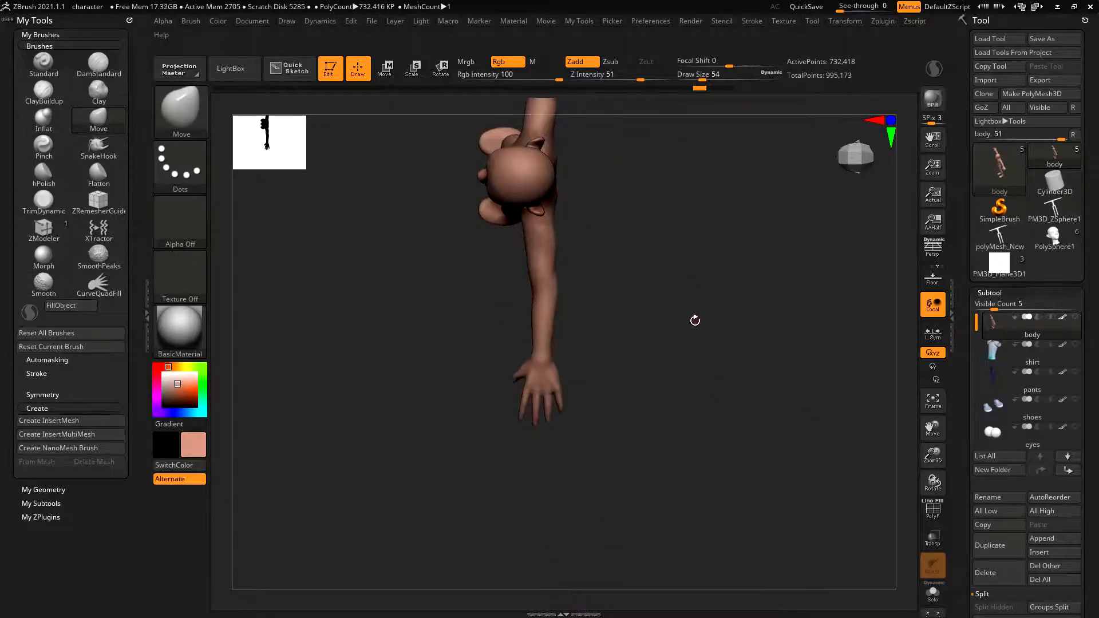
# Step: Subdivide the body without nails by one level and frame the back of the hand
pyautogui.hotkey('ctrl', 'd')
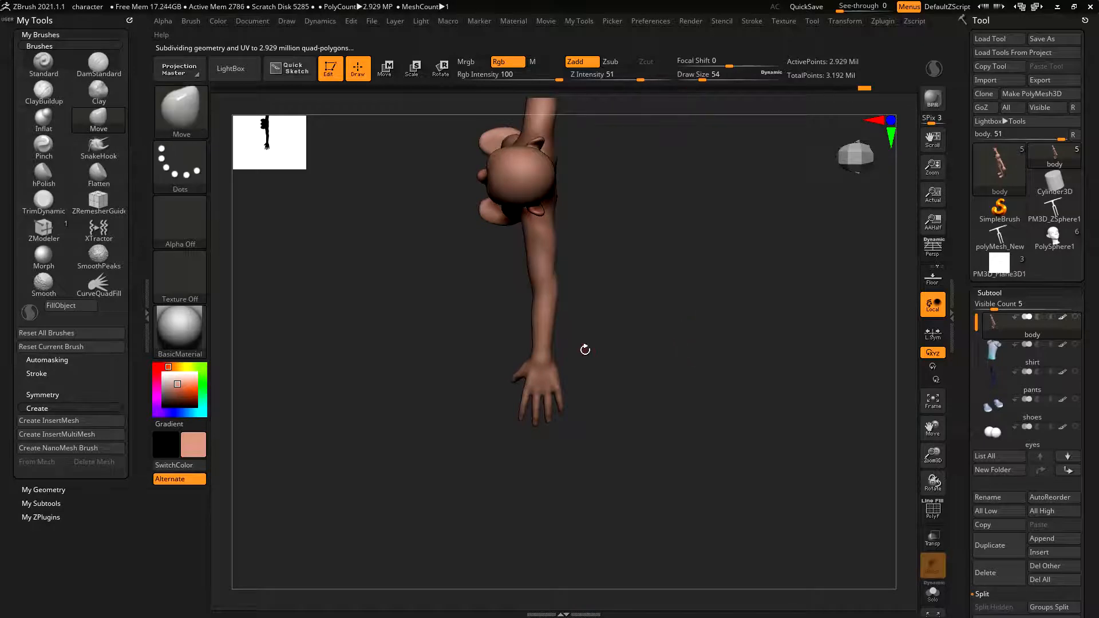
pyautogui.keyDown('alt'); pyautogui.moveTo(624, 387); pyautogui.dragTo(591, 123, button='right'); pyautogui.keyUp('alt')
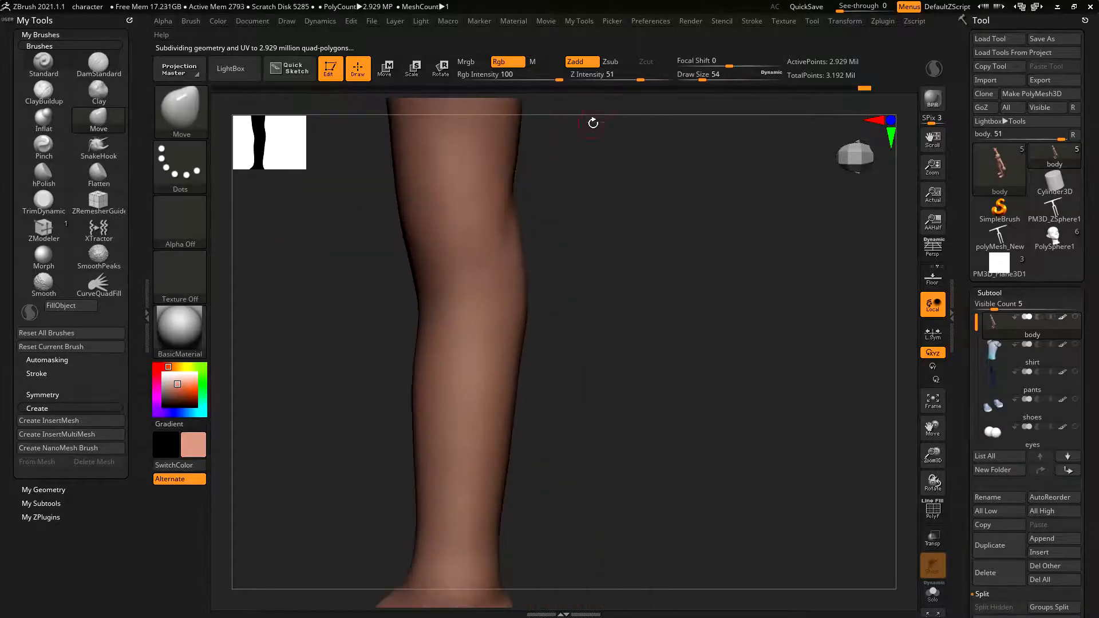
pyautogui.keyDown('alt'); pyautogui.moveTo(538, 475); pyautogui.dragTo(584, 155, button='right'); pyautogui.keyUp('alt')
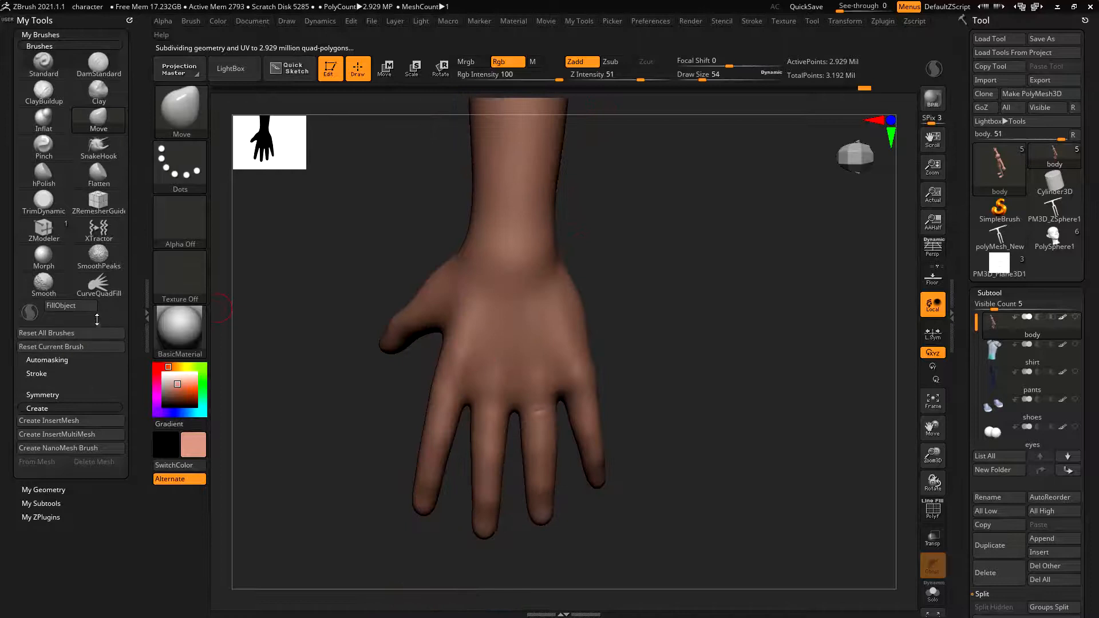
# Step: Switch to the hand_vdm brush and enable BackfaceMask in its automasking settings
pyautogui.click(182, 109)
pyautogui.click(691, 472)
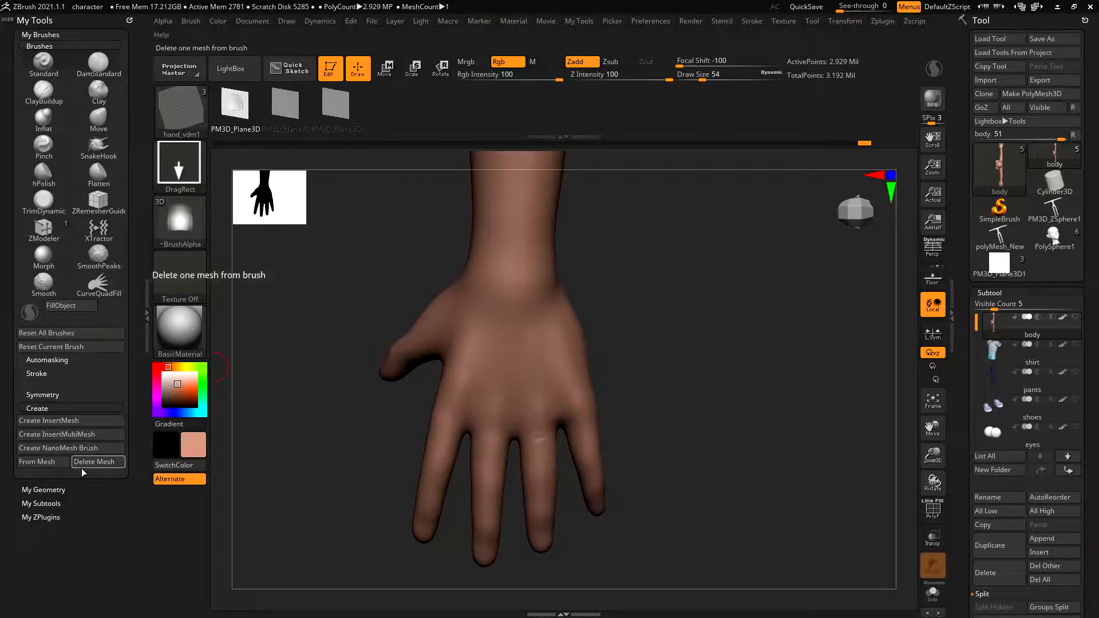
pyautogui.click(47, 360)
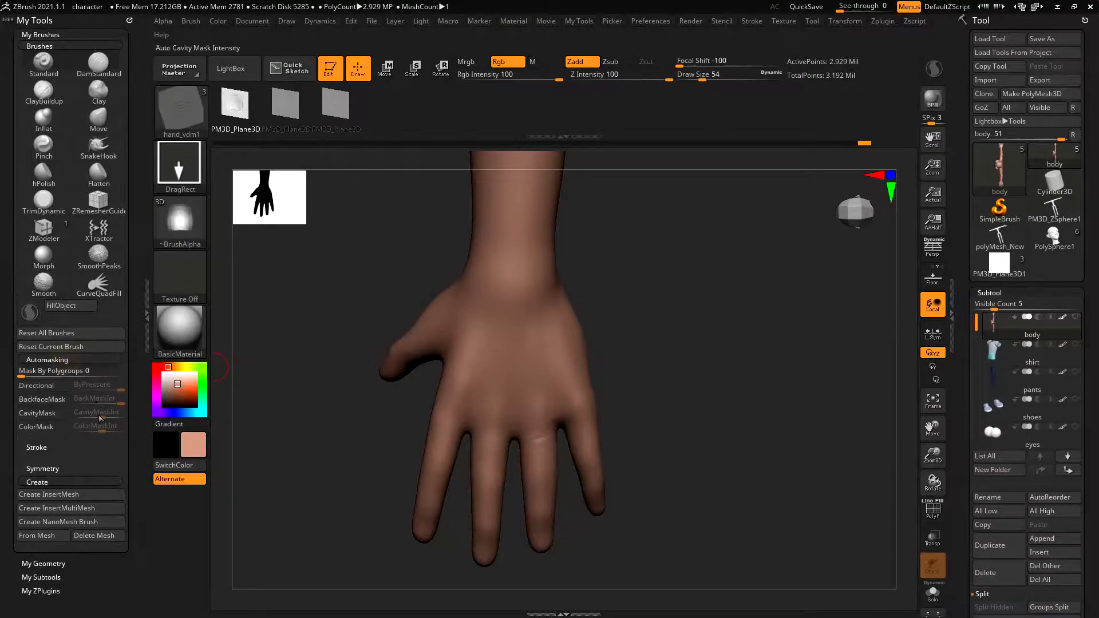
pyautogui.click(70, 400)
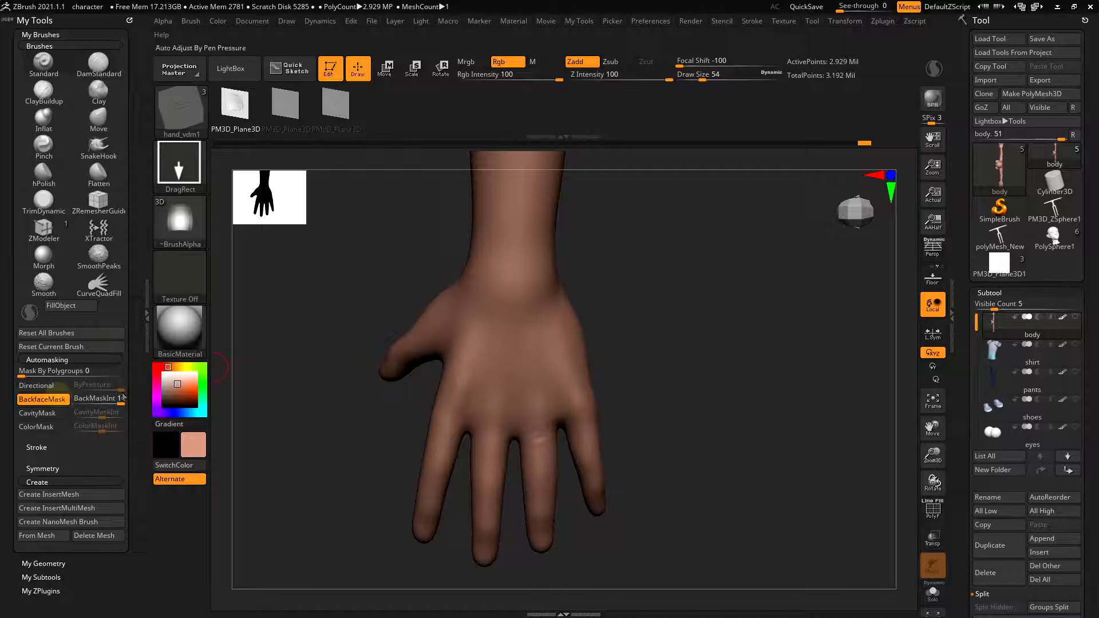
# Step: Try several sizes and placements of the nail stamp on the longest fingertip in a slightly lighter skin tone, undoing each one
pyautogui.keyDown('ctrl'); pyautogui.moveTo(635, 242); pyautogui.dragTo(675, 429, button='right'); pyautogui.keyUp('ctrl')
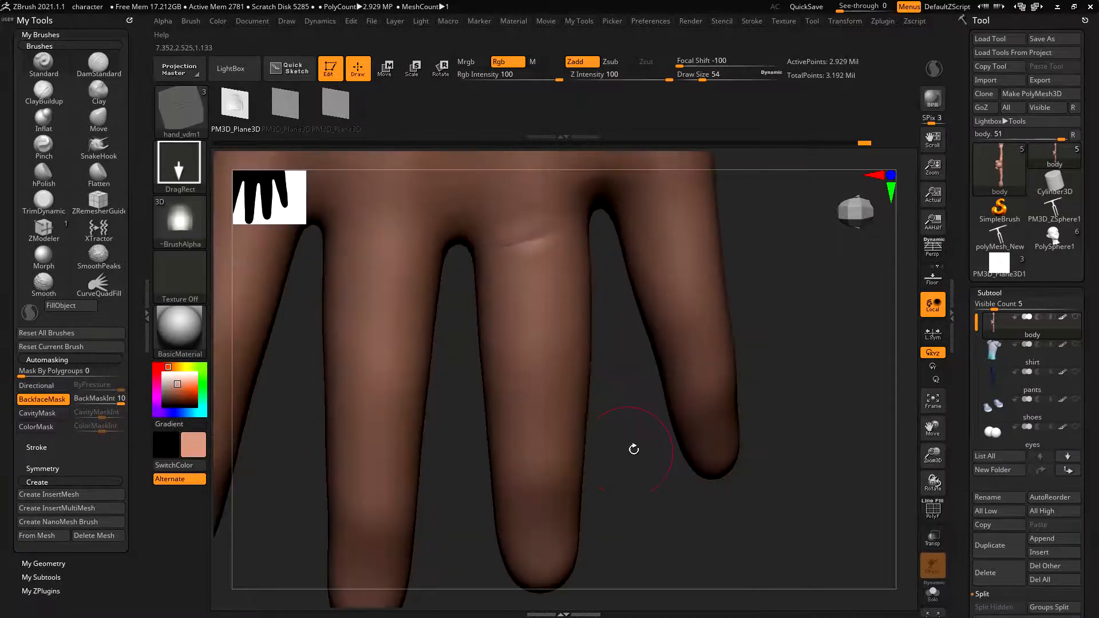
pyautogui.keyDown('alt'); pyautogui.moveTo(572, 458); pyautogui.dragTo(728, 308, button='right'); pyautogui.keyUp('alt')
pyautogui.moveTo(607, 417)
pyautogui.mouseDown(button='right')
pyautogui.moveTo(608, 432)
pyautogui.moveTo(611, 418)
pyautogui.mouseUp(button='right')
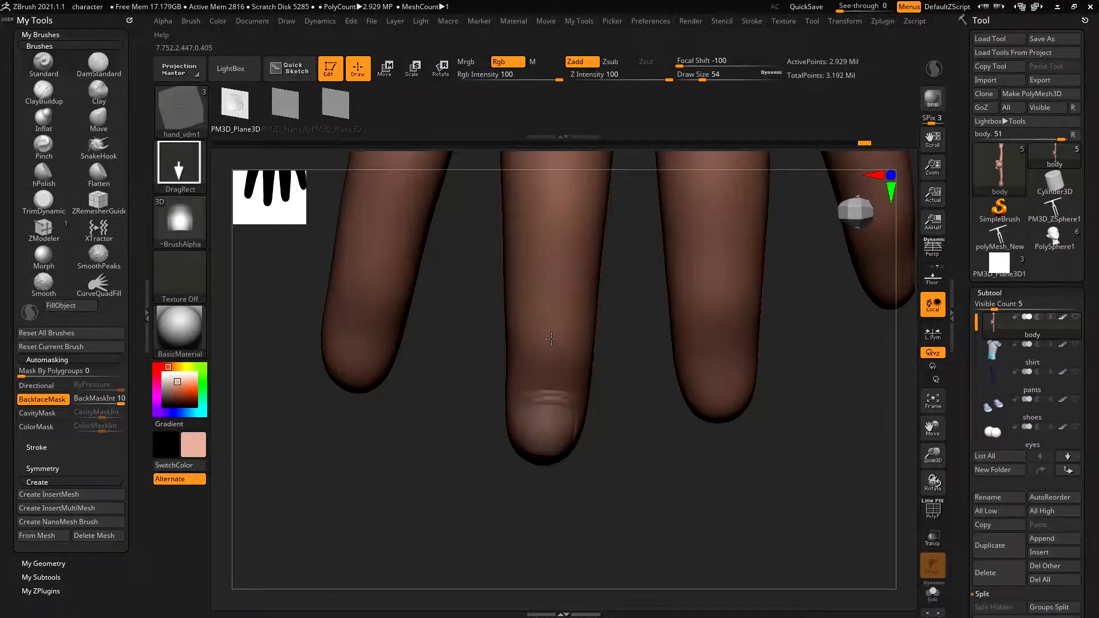
pyautogui.moveTo(647, 470); pyautogui.dragTo(645, 446)
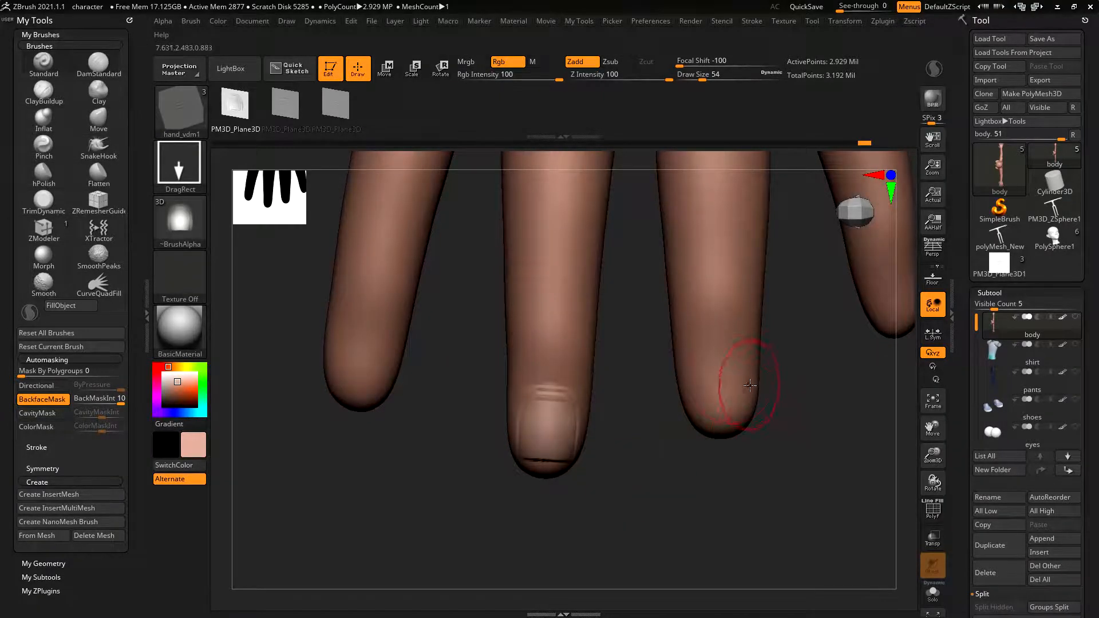
pyautogui.hotkey('ctrl', 'z')
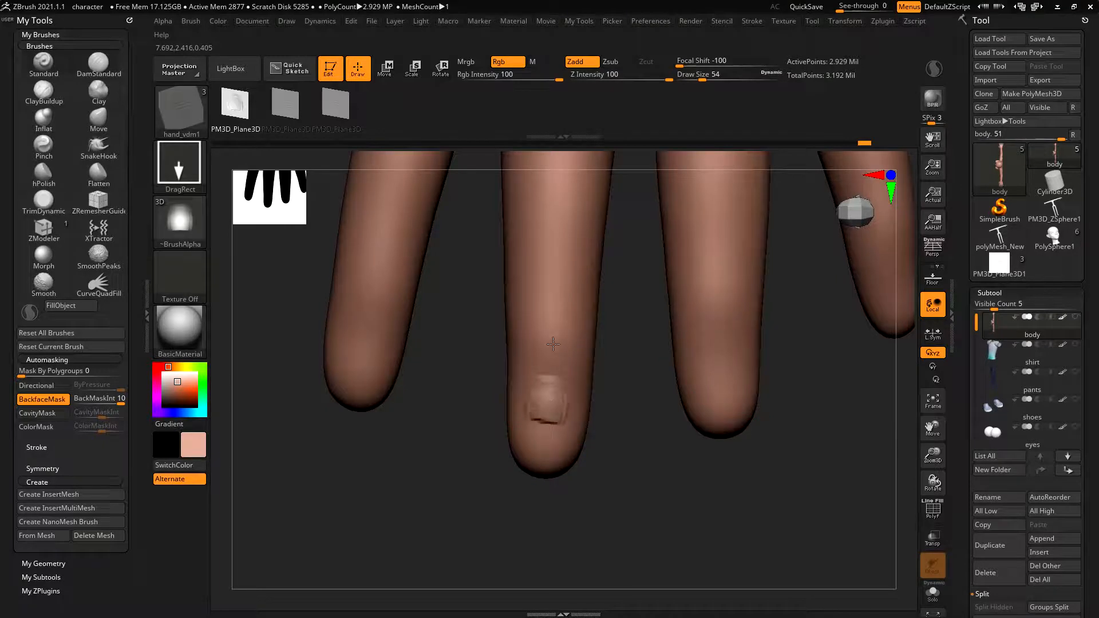
pyautogui.hotkey('ctrl', 'z')
pyautogui.moveTo(550, 331); pyautogui.dragTo(549, 326)
pyautogui.hotkey('ctrl', 'z')
pyautogui.moveTo(551, 407); pyautogui.dragTo(555, 308)
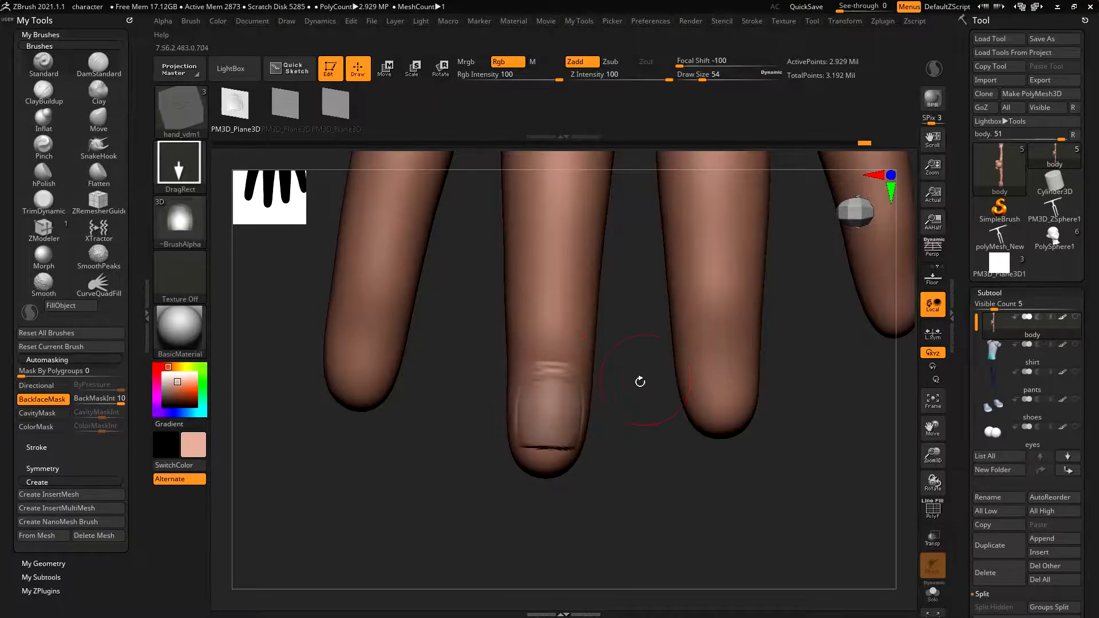
pyautogui.hotkey('ctrl', 'z')
pyautogui.moveTo(549, 370); pyautogui.dragTo(541, 318)
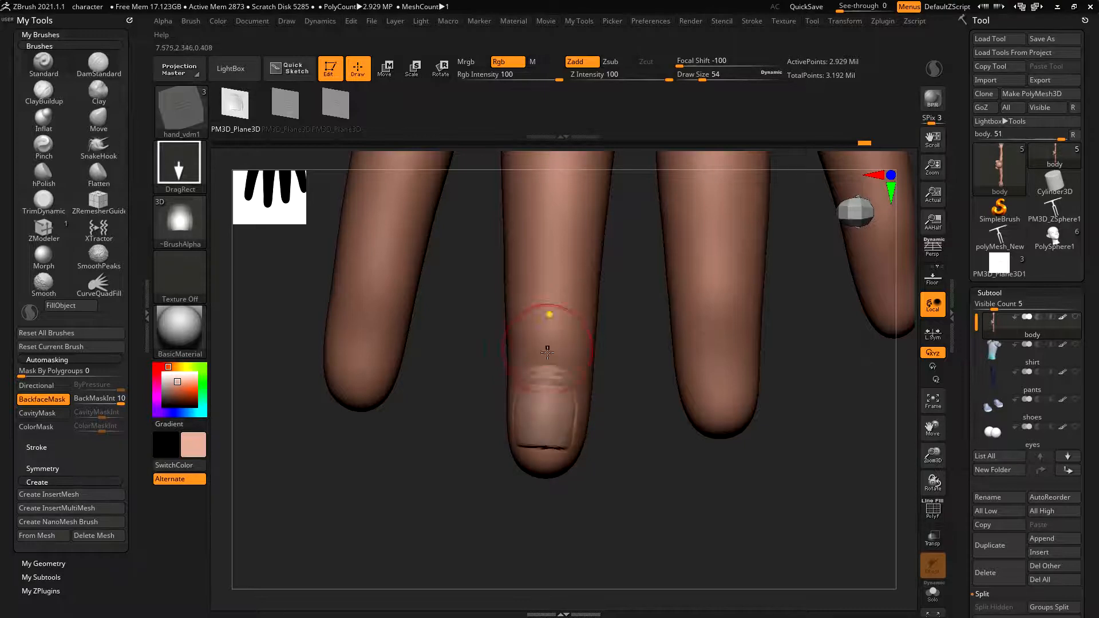
pyautogui.hotkey('ctrl', 'z')
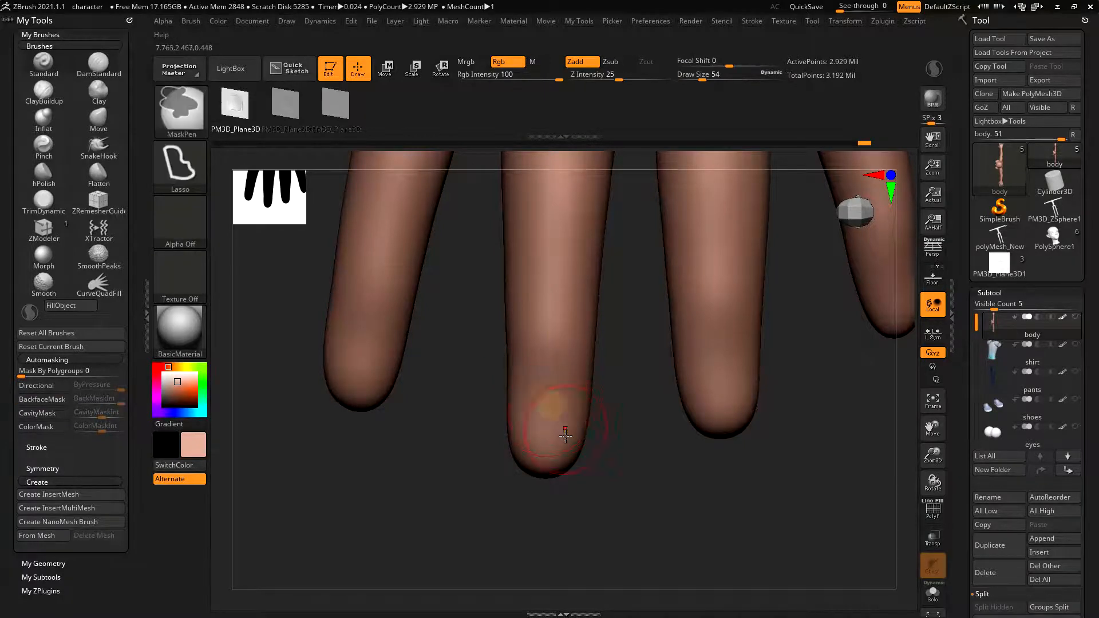
pyautogui.moveTo(544, 407); pyautogui.dragTo(550, 349)
pyautogui.hotkey('ctrl', 'z')
# Step: Stamp fingernails on the longest, ring, little and index fingertips with the brush's nail mesh
pyautogui.moveTo(546, 403); pyautogui.dragTo(556, 311)
pyautogui.moveTo(722, 371); pyautogui.dragTo(722, 310)
pyautogui.keyDown('alt'); pyautogui.moveTo(842, 319); pyautogui.dragTo(682, 341); pyautogui.keyUp('alt')
pyautogui.moveTo(709, 441); pyautogui.dragTo(716, 445)
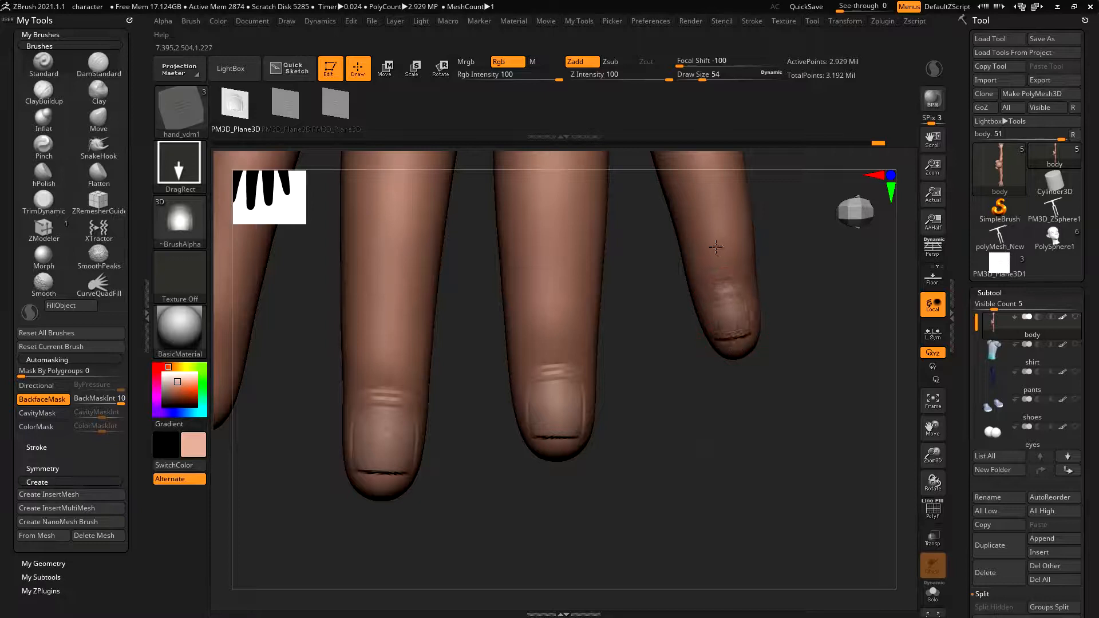
pyautogui.moveTo(778, 309); pyautogui.dragTo(850, 361)
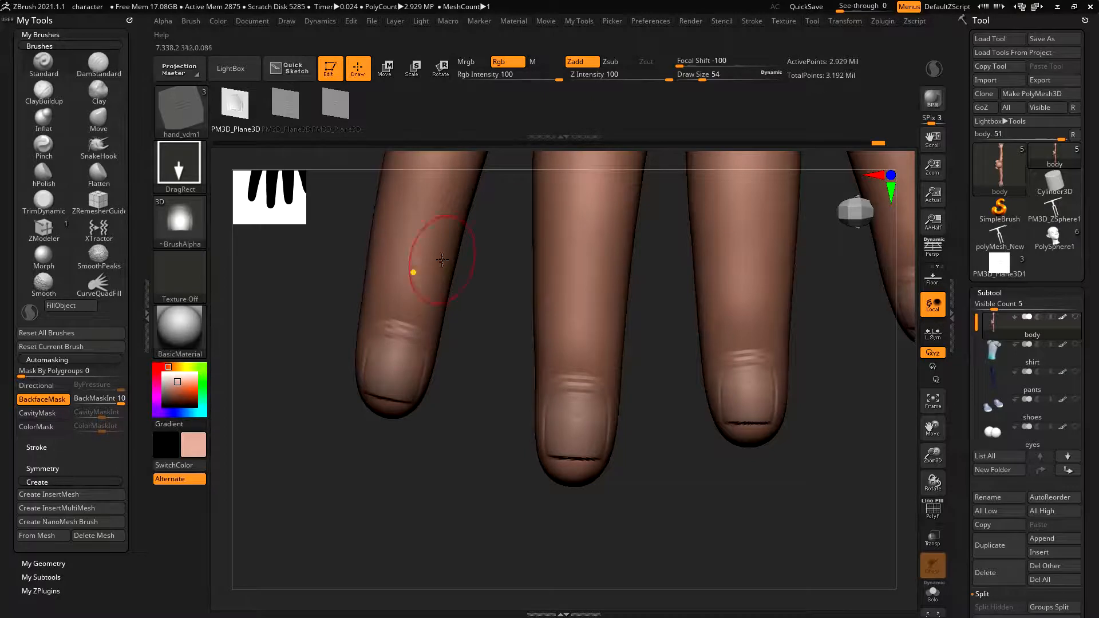
# Step: Smooth the jagged skin beneath the nails on the four fingertips with the Smooth brush at draw size 18
pyautogui.moveTo(812, 471); pyautogui.dragTo(637, 421)
pyautogui.moveTo(714, 488)
pyautogui.mouseDown()
pyautogui.moveTo(729, 423)
pyautogui.moveTo(831, 410)
pyautogui.moveTo(790, 414)
pyautogui.moveTo(784, 383)
pyautogui.moveTo(773, 421)
pyautogui.moveTo(456, 329)
pyautogui.mouseUp()
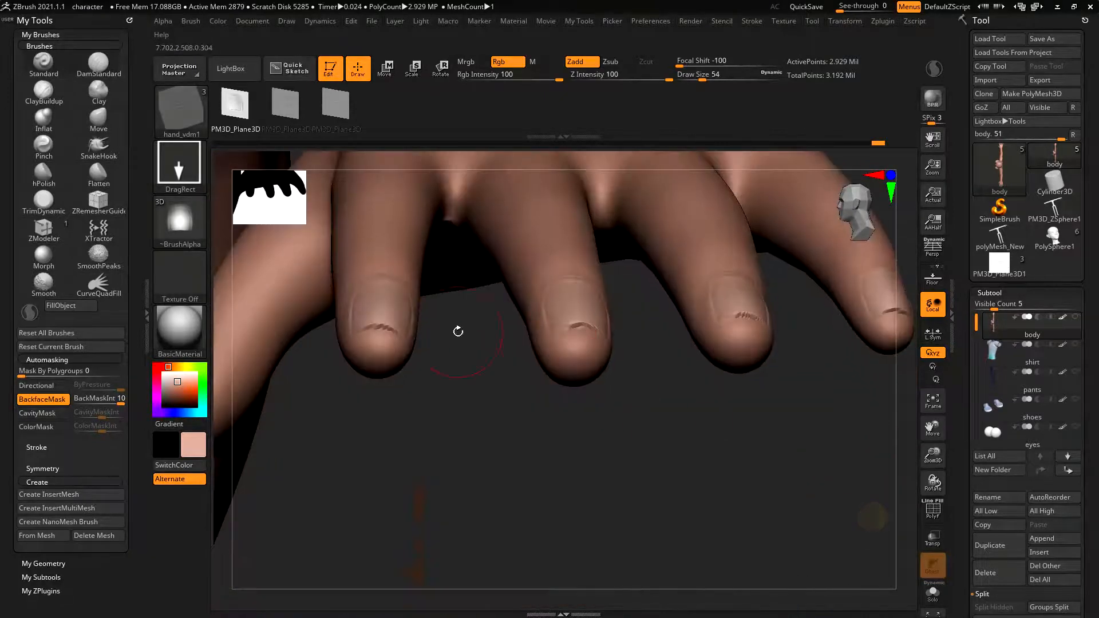
pyautogui.press('s')
pyautogui.press('shift')
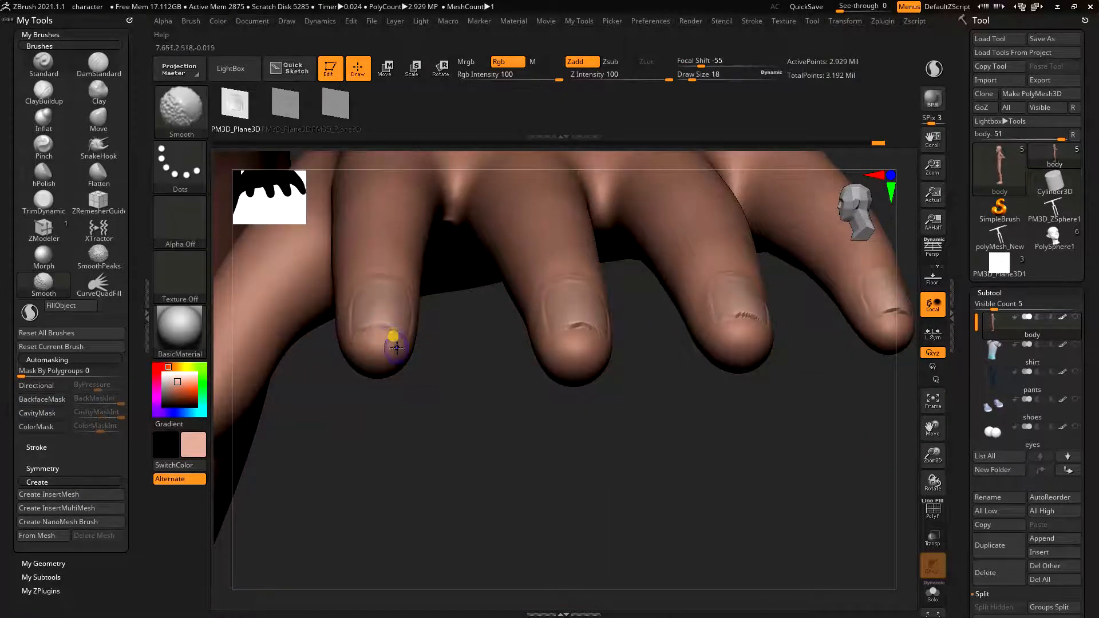
pyautogui.moveTo(372, 340); pyautogui.dragTo(401, 344)
pyautogui.press('shift')
pyautogui.keyDown('shift'); pyautogui.moveTo(566, 339); pyautogui.dragTo(590, 333); pyautogui.keyUp('shift')
pyautogui.keyDown('shift'); pyautogui.moveTo(767, 332); pyautogui.dragTo(743, 327); pyautogui.keyUp('shift')
pyautogui.moveTo(821, 365); pyautogui.dragTo(690, 330)
pyautogui.press('shift')
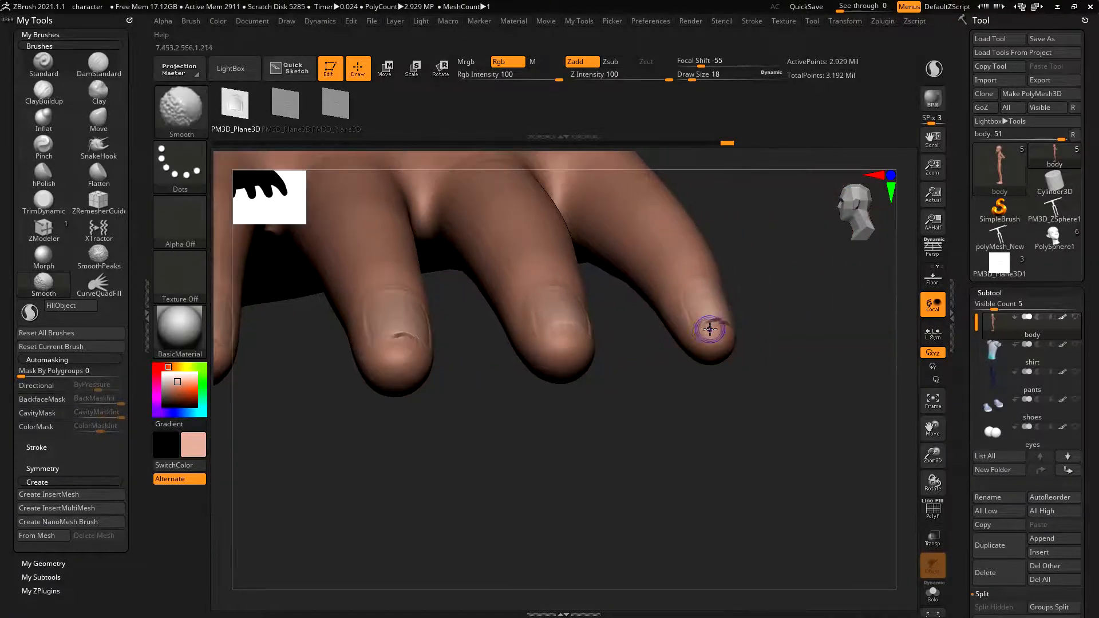
pyautogui.moveTo(762, 352)
pyautogui.mouseDown()
pyautogui.moveTo(736, 393)
pyautogui.moveTo(746, 401)
pyautogui.mouseUp()
# Step: Mask the nail area of the index, middle, ring and little fingers with lasso selections
pyautogui.moveTo(527, 520); pyautogui.dragTo(500, 510)
pyautogui.press('ctrl')
pyautogui.moveTo(336, 422)
pyautogui.keyDown('ctrl'); pyautogui.mouseDown()
pyautogui.moveTo(377, 423)
pyautogui.moveTo(291, 331)
pyautogui.mouseUp(); pyautogui.keyUp('ctrl')
pyautogui.moveTo(547, 393)
pyautogui.keyDown('ctrl'); pyautogui.mouseDown()
pyautogui.moveTo(507, 395)
pyautogui.moveTo(465, 279)
pyautogui.mouseUp(); pyautogui.keyUp('ctrl')
pyautogui.keyDown('ctrl'); pyautogui.moveTo(760, 307); pyautogui.dragTo(640, 253); pyautogui.keyUp('ctrl')
pyautogui.keyDown('alt'); pyautogui.moveTo(652, 342); pyautogui.dragTo(739, 332, button='right'); pyautogui.keyUp('alt')
pyautogui.moveTo(826, 318)
pyautogui.keyDown('ctrl'); pyautogui.mouseDown()
pyautogui.moveTo(750, 361)
pyautogui.moveTo(785, 393)
pyautogui.mouseUp(); pyautogui.keyUp('ctrl')
pyautogui.keyDown('alt'); pyautogui.moveTo(754, 393); pyautogui.dragTo(902, 411, button='right'); pyautogui.keyUp('alt')
pyautogui.moveTo(371, 382)
pyautogui.keyDown('ctrl'); pyautogui.mouseDown()
pyautogui.moveTo(430, 392)
pyautogui.moveTo(452, 278)
pyautogui.mouseUp(); pyautogui.keyUp('ctrl')
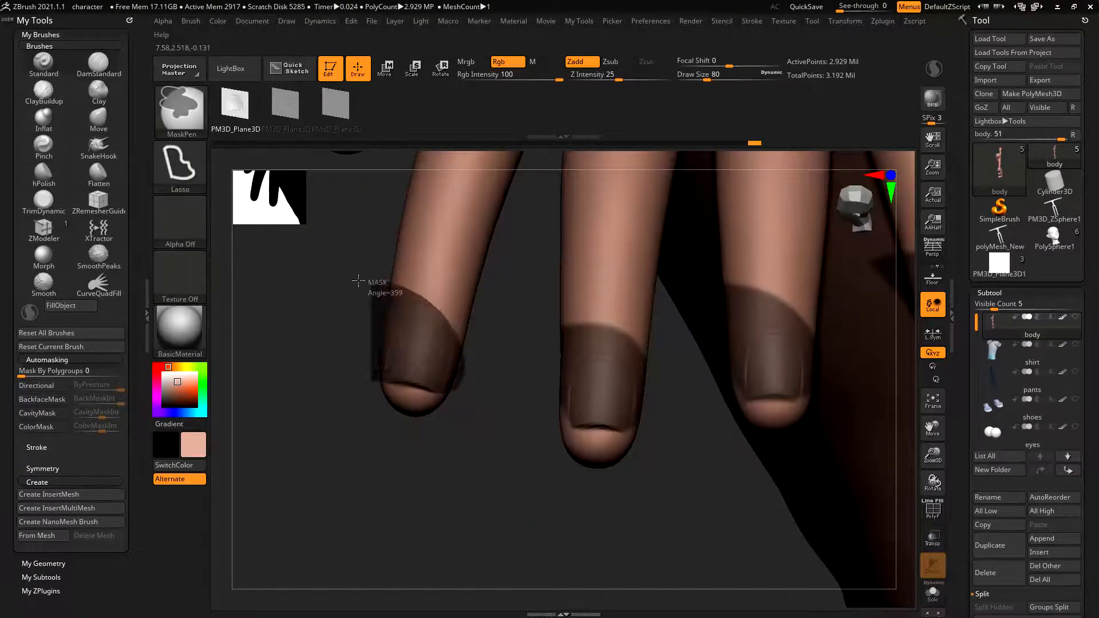
# Step: Push the exposed tips of the index and middle fingers toward their masked nails with the Move brush at draw size 87
pyautogui.click(98, 117)
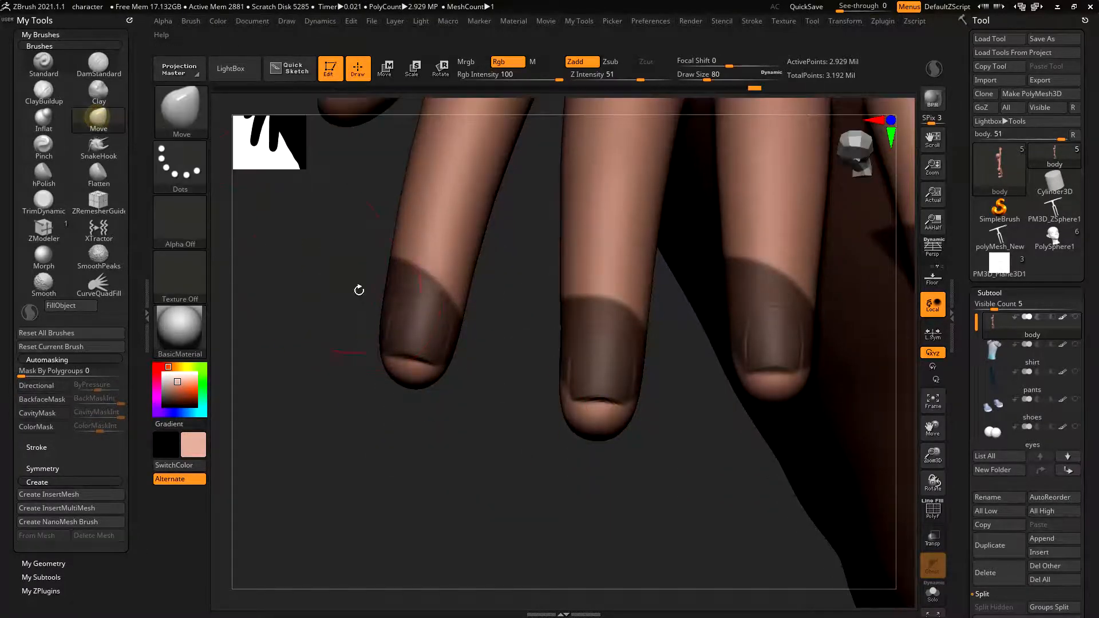
pyautogui.hotkey('ctrl', 'z')
pyautogui.press('s')
pyautogui.moveTo(416, 379); pyautogui.dragTo(415, 376)
pyautogui.moveTo(605, 428); pyautogui.dragTo(616, 397)
# Step: Check the profile of the fingertips from the side and clear the mask from the nails
pyautogui.press('f')
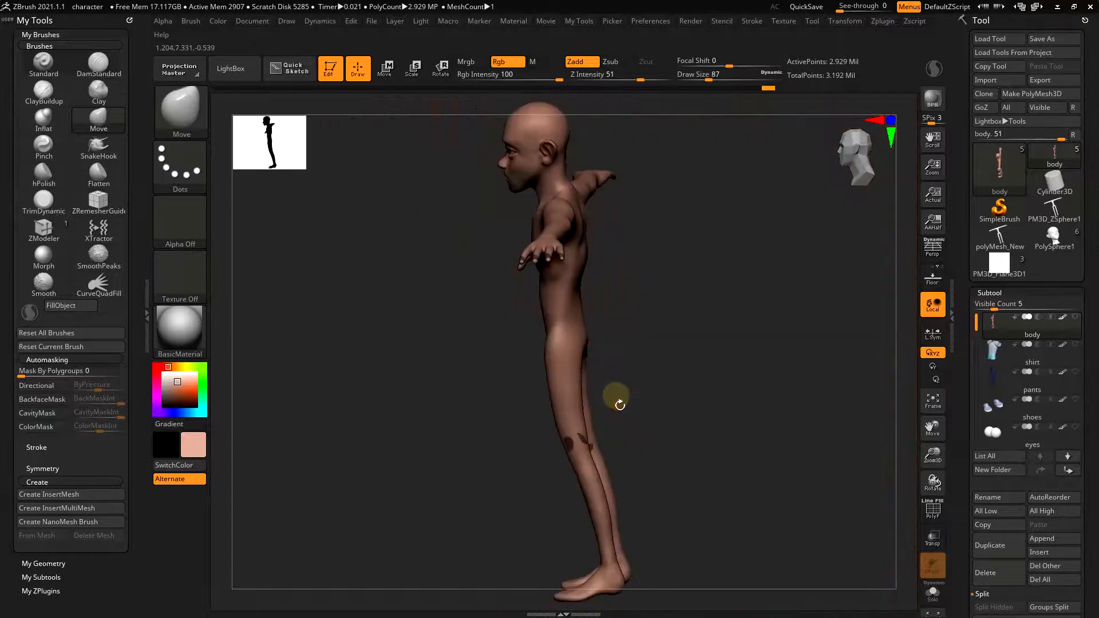
pyautogui.keyDown('alt'); pyautogui.moveTo(659, 280); pyautogui.dragTo(748, 363, button='right'); pyautogui.keyUp('alt')
pyautogui.keyDown('alt'); pyautogui.moveTo(630, 241); pyautogui.dragTo(725, 378, button='right'); pyautogui.keyUp('alt')
pyautogui.keyDown('alt'); pyautogui.moveTo(675, 269); pyautogui.dragTo(819, 455); pyautogui.keyUp('alt')
pyautogui.moveTo(510, 466); pyautogui.dragTo(484, 412)
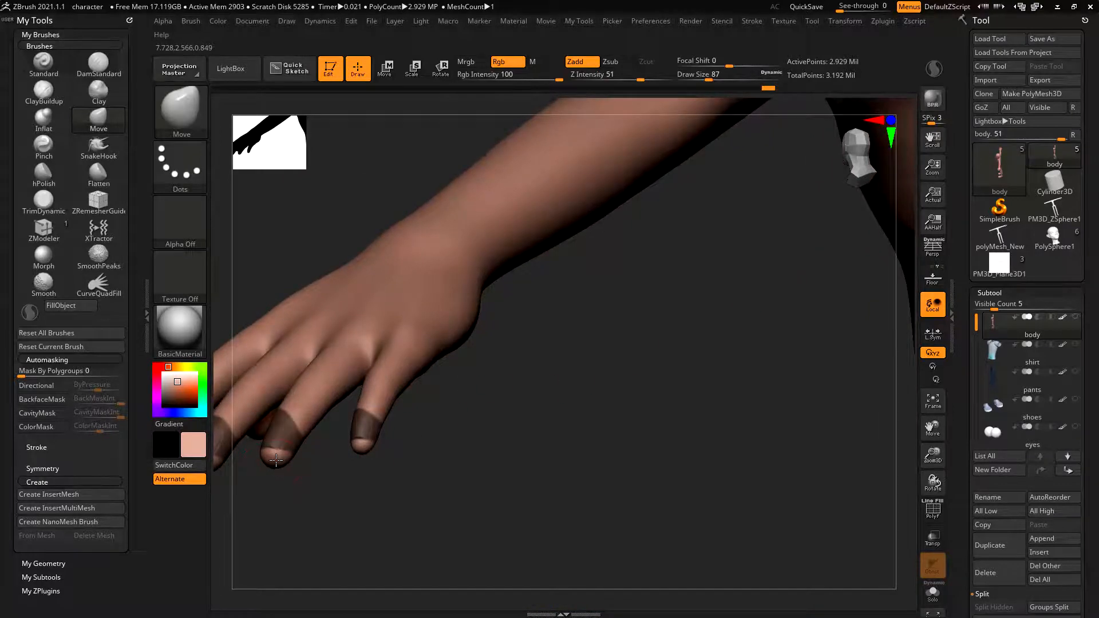
pyautogui.moveTo(354, 497); pyautogui.dragTo(313, 481)
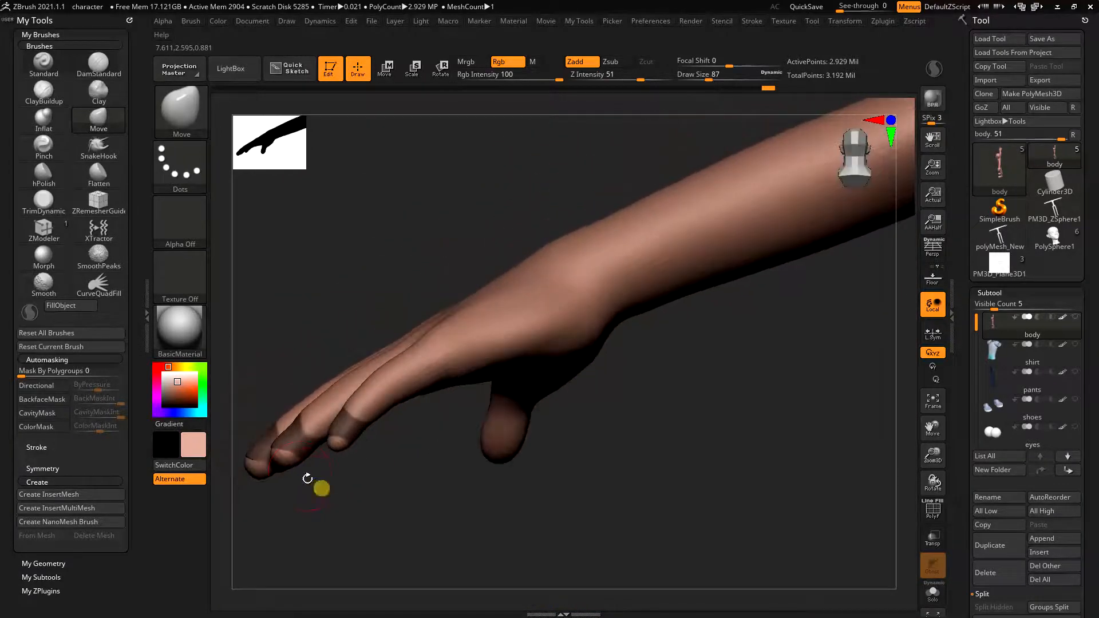
pyautogui.moveTo(357, 520); pyautogui.dragTo(404, 515)
pyautogui.moveTo(413, 568); pyautogui.dragTo(405, 527)
# Step: Smooth the ring fingertip just beneath its nail edge with the Smooth brush at draw size 25
pyautogui.press('s')
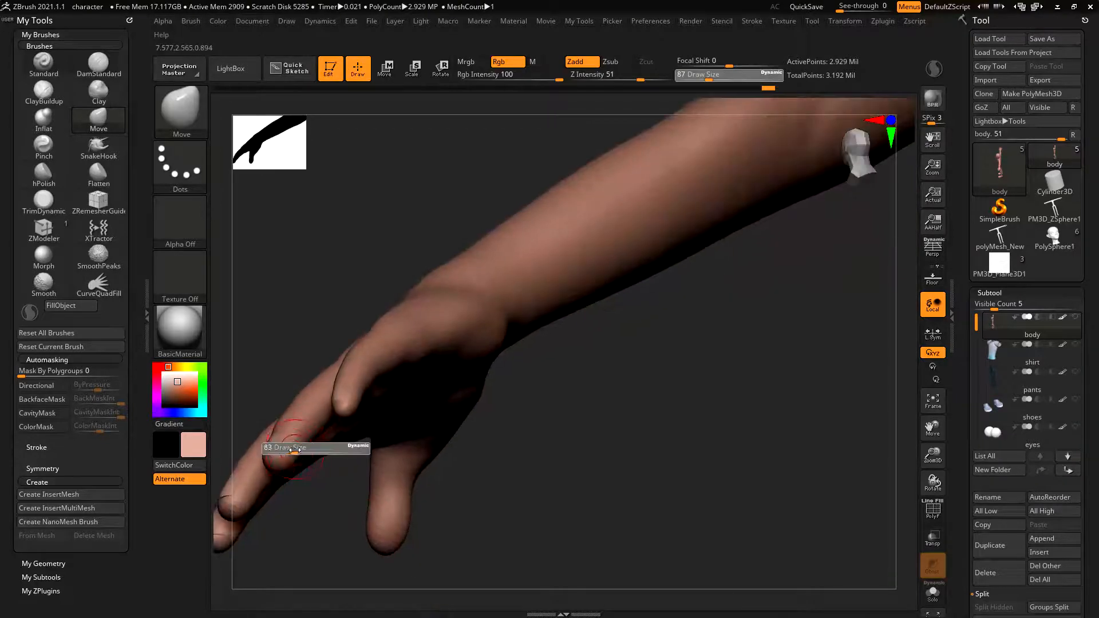
pyautogui.press('shift')
pyautogui.moveTo(304, 498)
pyautogui.mouseDown()
pyautogui.moveTo(343, 558)
pyautogui.moveTo(392, 451)
pyautogui.moveTo(567, 409)
pyautogui.moveTo(554, 335)
pyautogui.moveTo(665, 373)
pyautogui.moveTo(603, 393)
pyautogui.mouseUp()
pyautogui.press('ctrl')
pyautogui.press('s')
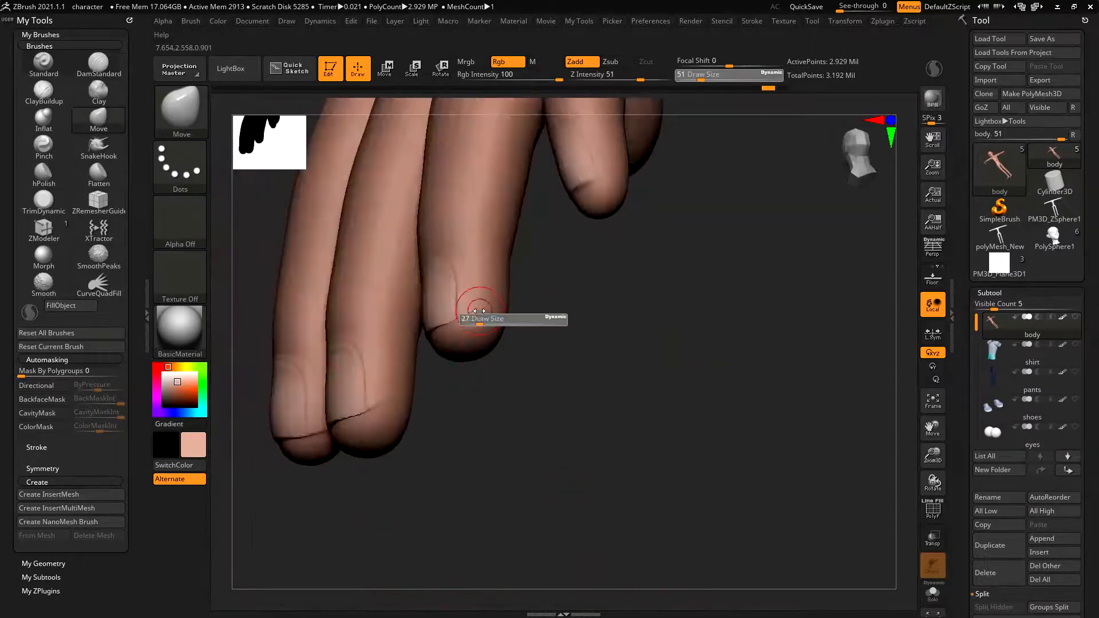
pyautogui.press('shift')
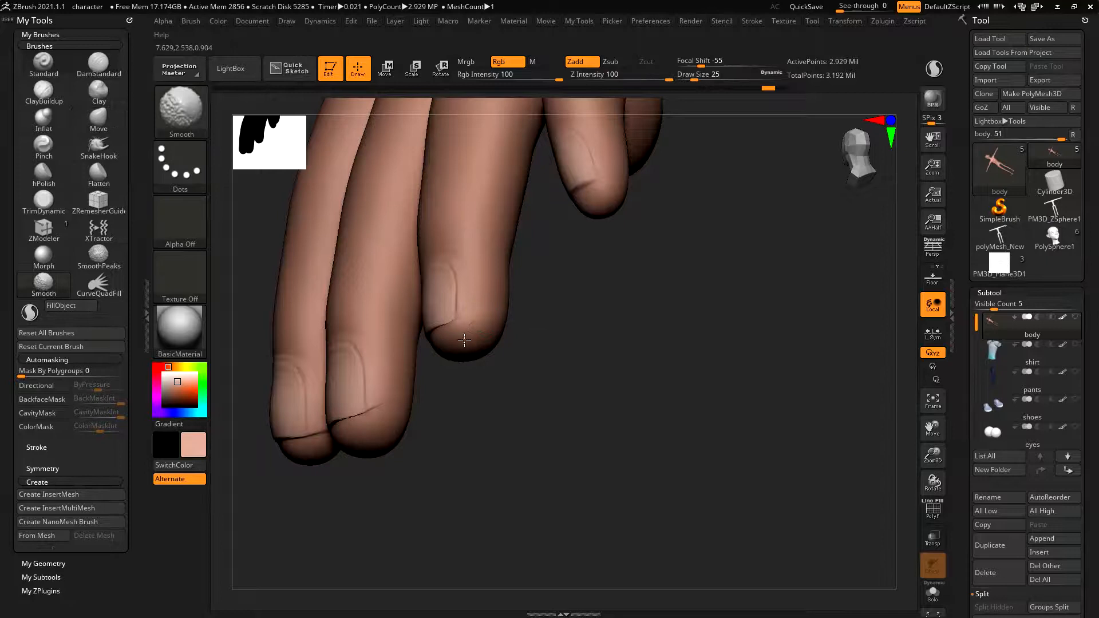
pyautogui.keyDown('shift'); pyautogui.moveTo(465, 330); pyautogui.dragTo(492, 329); pyautogui.keyUp('shift')
# Step: Reshape the little fingertip with the Move brush at draw size 44, undoing the first attempt
pyautogui.moveTo(615, 306)
pyautogui.mouseDown()
pyautogui.moveTo(625, 297)
pyautogui.moveTo(608, 221)
pyautogui.mouseUp()
pyautogui.press('s')
pyautogui.moveTo(596, 178)
pyautogui.mouseDown()
pyautogui.moveTo(589, 209)
pyautogui.moveTo(564, 206)
pyautogui.mouseUp()
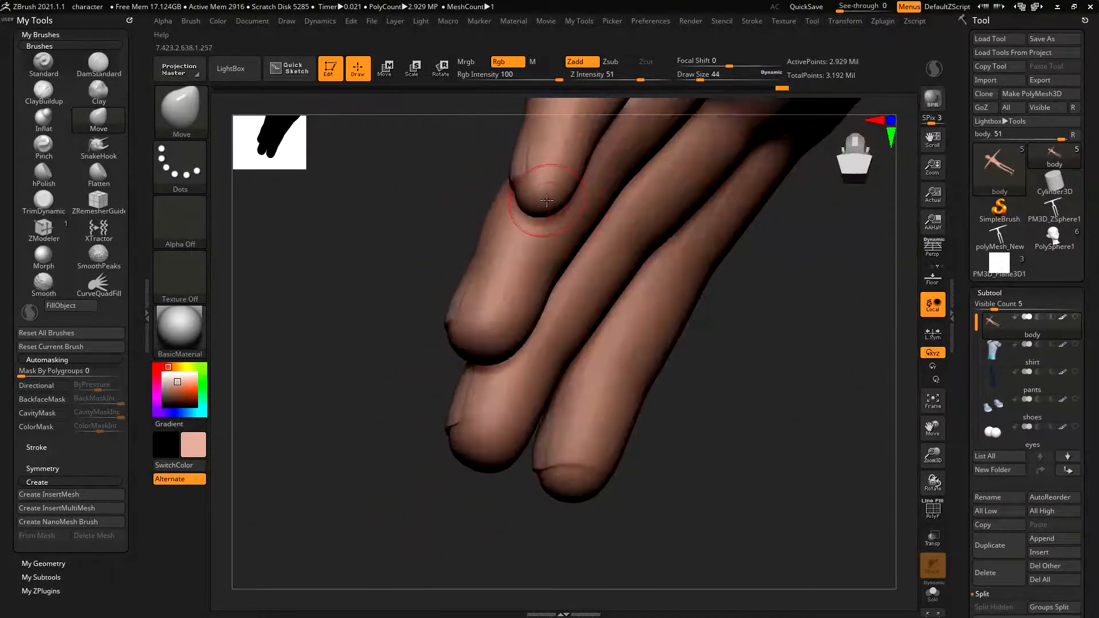
pyautogui.hotkey('ctrl', 'z')
pyautogui.moveTo(681, 420); pyautogui.dragTo(750, 484)
pyautogui.keyDown('alt'); pyautogui.moveTo(807, 360); pyautogui.dragTo(385, 252, button='right'); pyautogui.keyUp('alt')
pyautogui.moveTo(650, 332); pyautogui.dragTo(686, 342)
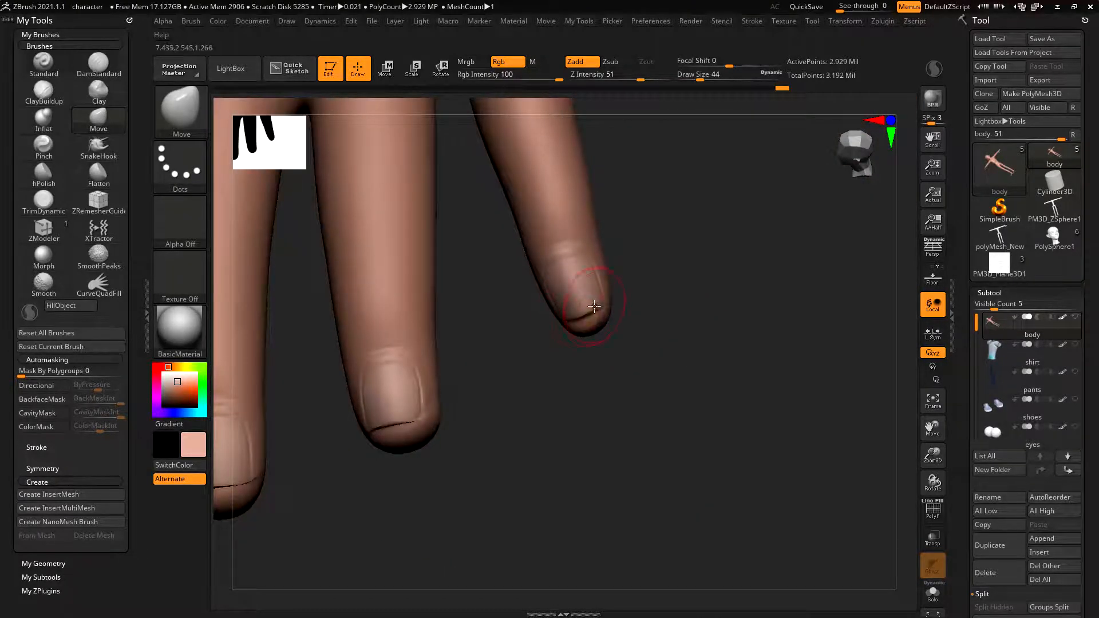
pyautogui.moveTo(597, 329)
pyautogui.mouseDown()
pyautogui.moveTo(596, 350)
pyautogui.moveTo(606, 326)
pyautogui.mouseUp()
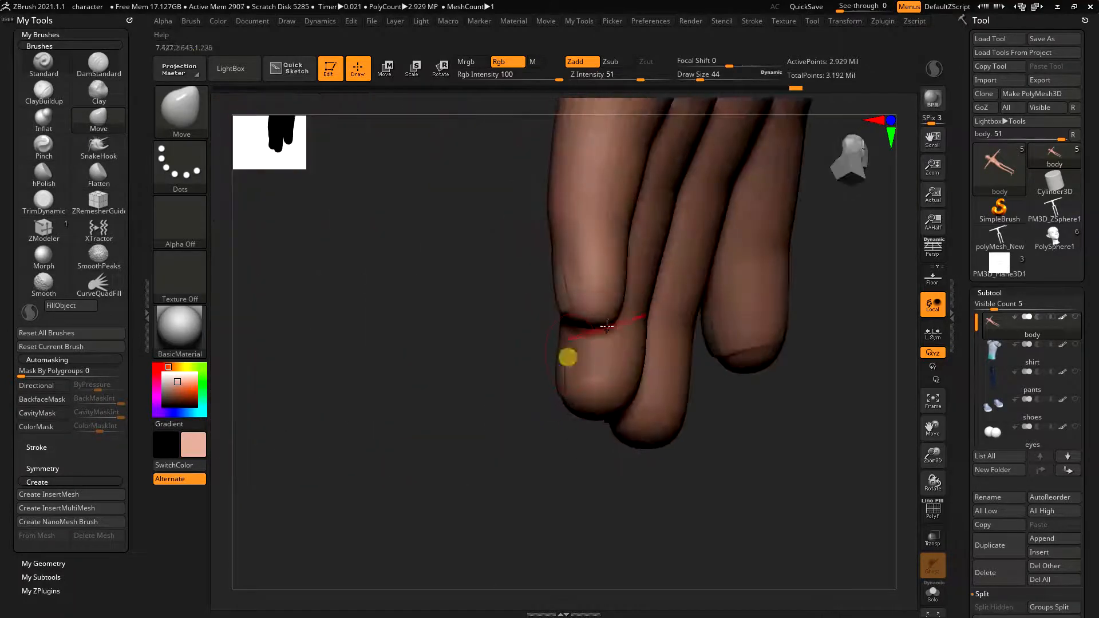
# Step: Refine the little fingertip from its palm side with the Move brush at draw size 68
pyautogui.moveTo(513, 410); pyautogui.dragTo(582, 353)
pyautogui.press('s')
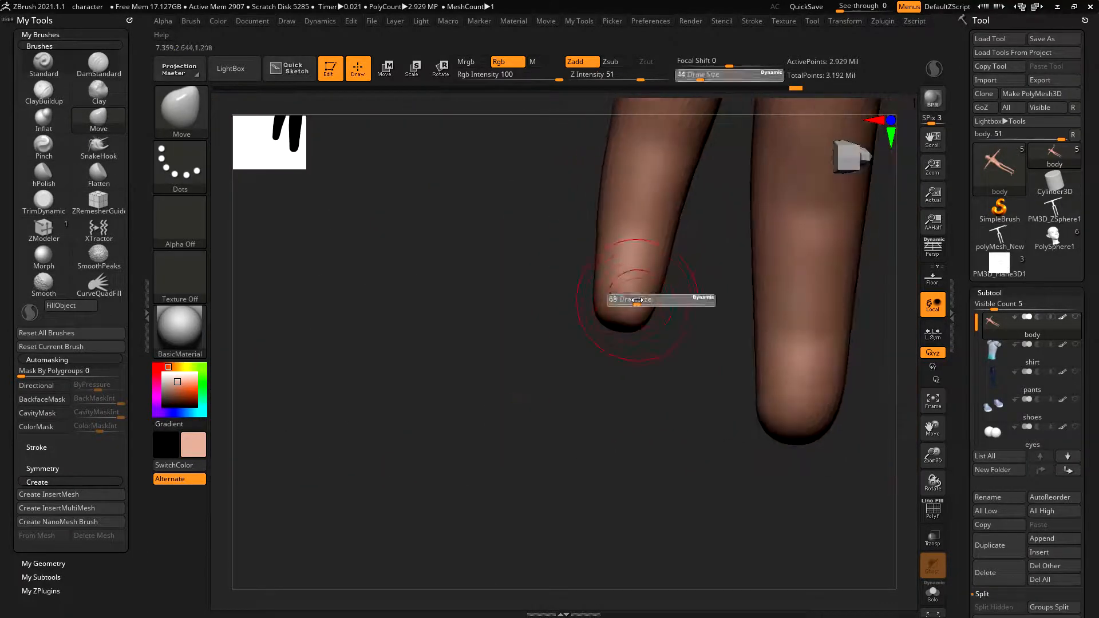
pyautogui.click(637, 300)
pyautogui.press('shift')
pyautogui.moveTo(611, 348)
pyautogui.mouseDown()
pyautogui.moveTo(684, 319)
pyautogui.moveTo(707, 343)
pyautogui.mouseUp()
# Step: Adjust the profile of the middle and index fingertips with the Move brush, and smooth their tips
pyautogui.moveTo(726, 433); pyautogui.dragTo(775, 268)
pyautogui.moveTo(725, 374); pyautogui.dragTo(736, 319)
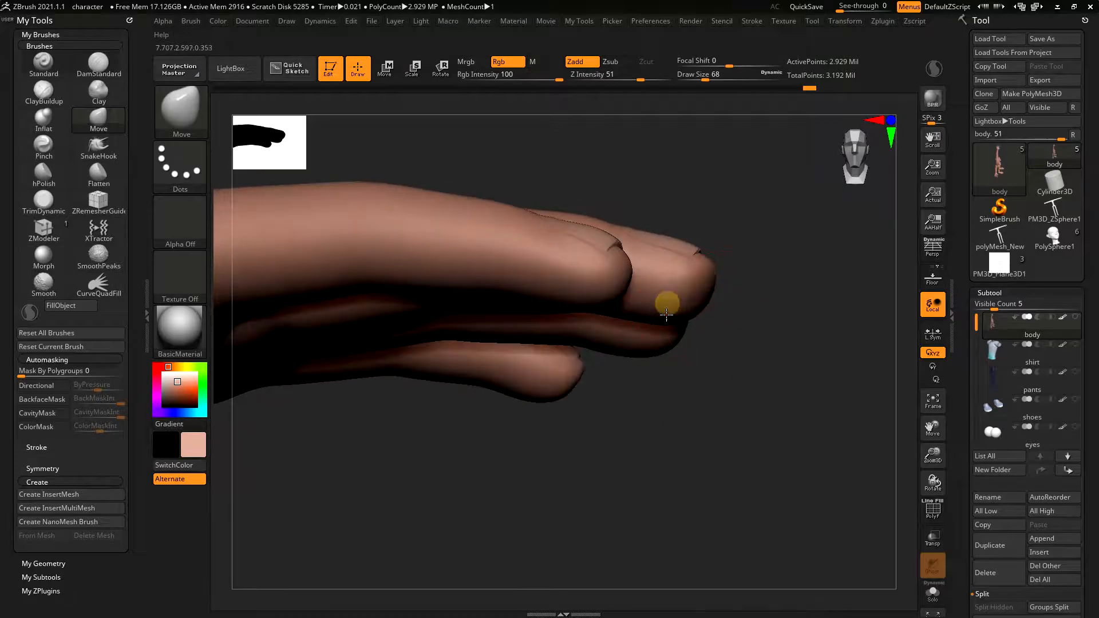
pyautogui.moveTo(658, 314); pyautogui.dragTo(708, 419)
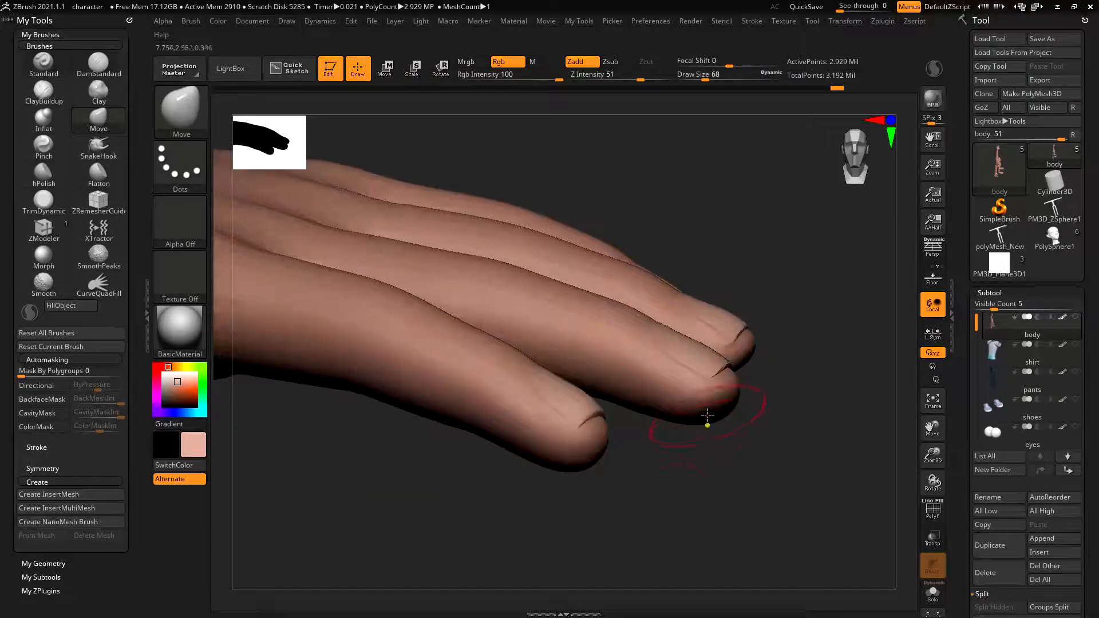
pyautogui.moveTo(763, 359); pyautogui.dragTo(788, 390)
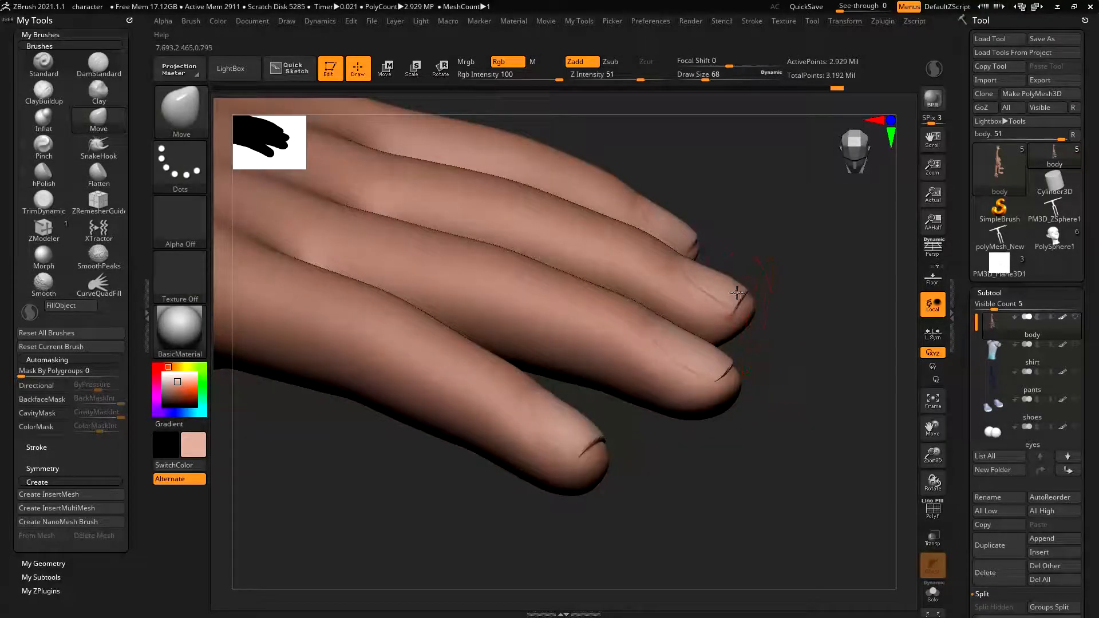
pyautogui.moveTo(638, 497); pyautogui.dragTo(638, 437)
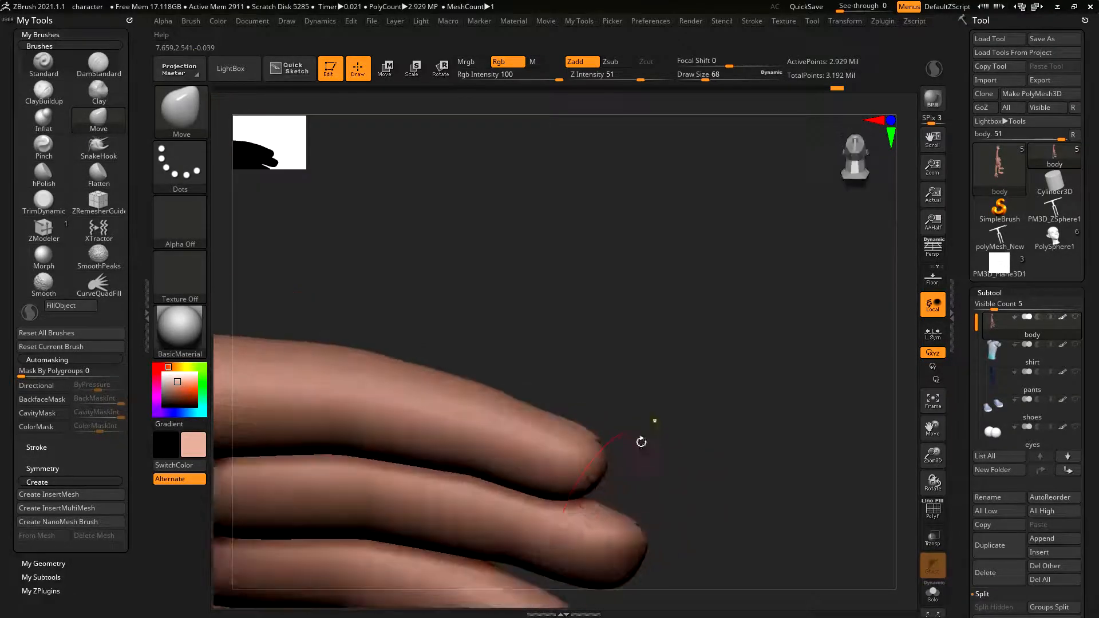
pyautogui.press('shift')
pyautogui.keyDown('shift'); pyautogui.moveTo(574, 481); pyautogui.dragTo(622, 557); pyautogui.keyUp('shift')
pyautogui.moveTo(652, 498); pyautogui.dragTo(615, 568)
# Step: Frame the nail side of the thumb and switch to the hand_vdm1 brush
pyautogui.press('f')
pyautogui.moveTo(757, 505); pyautogui.dragTo(727, 454)
pyautogui.keyDown('alt'); pyautogui.moveTo(665, 421); pyautogui.dragTo(832, 437, button='right'); pyautogui.keyUp('alt')
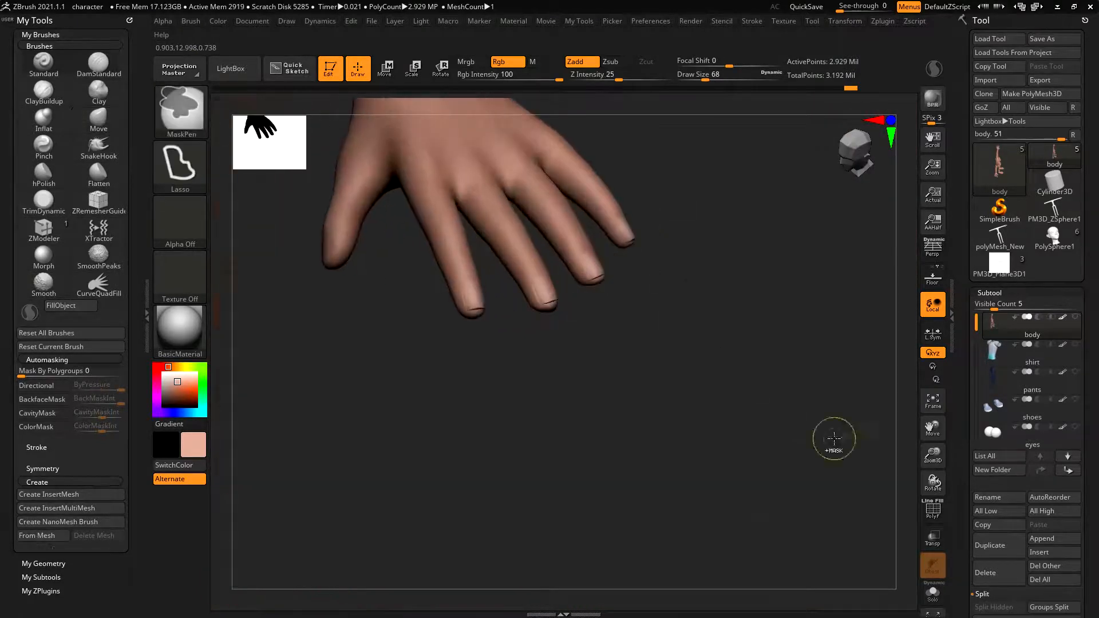
pyautogui.moveTo(661, 320); pyautogui.dragTo(646, 365, button='right')
pyautogui.moveTo(635, 457); pyautogui.dragTo(640, 404, button='right')
pyautogui.keyDown('alt'); pyautogui.moveTo(358, 294); pyautogui.dragTo(424, 300, button='right'); pyautogui.keyUp('alt')
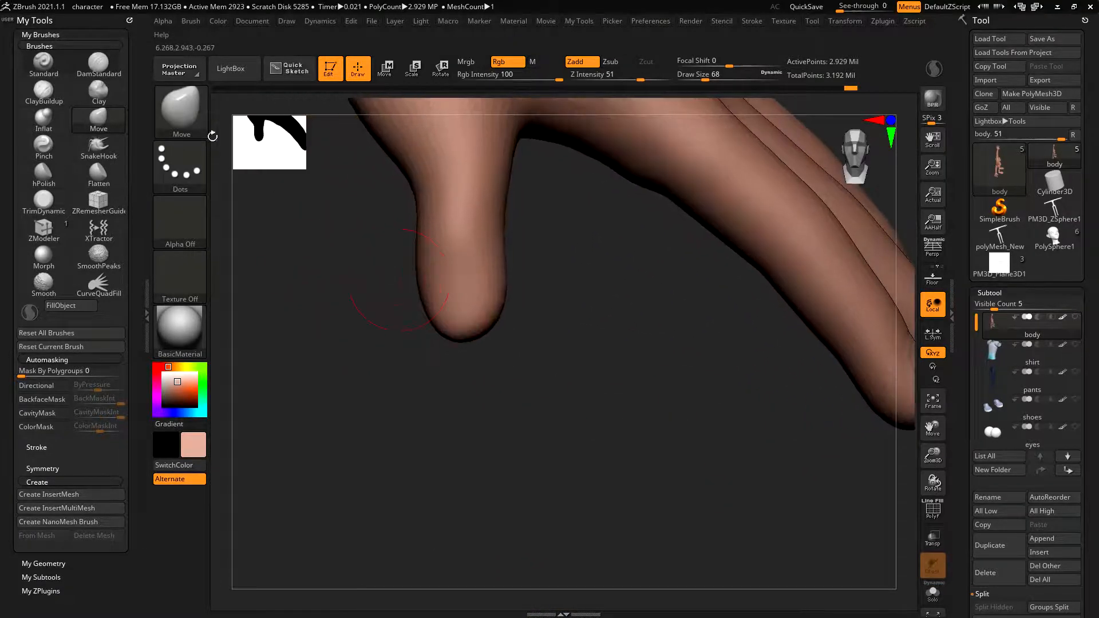
pyautogui.press('b')
pyautogui.click(688, 470)
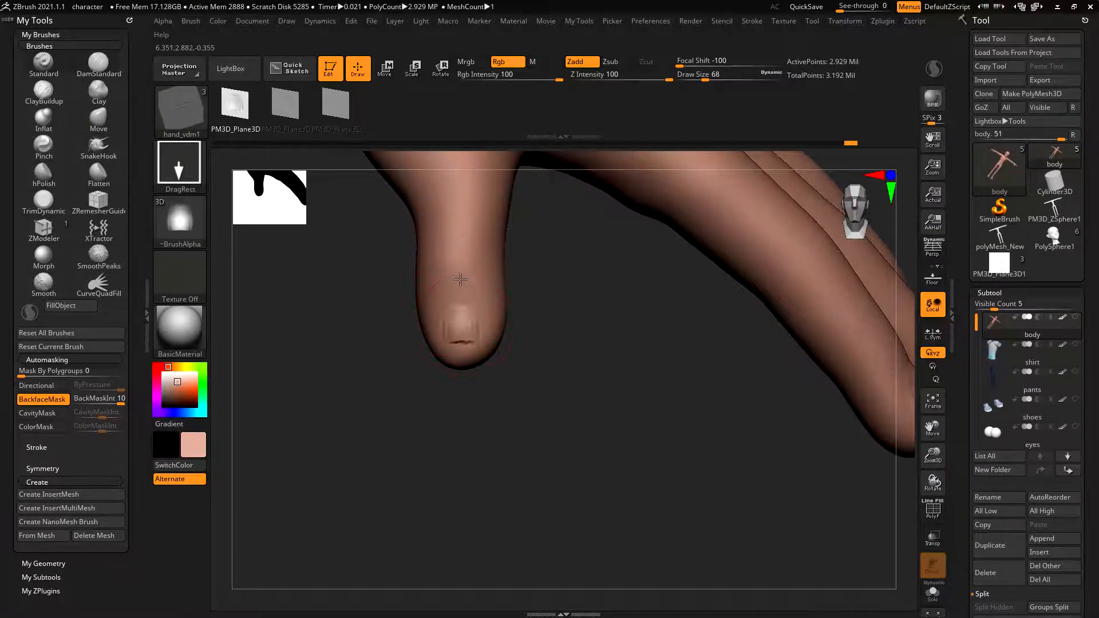
# Step: Stamp a fingernail on the thumb tip with the brush's nail mesh, undoing the misplaced tries
pyautogui.moveTo(463, 246); pyautogui.dragTo(731, 294, button='right')
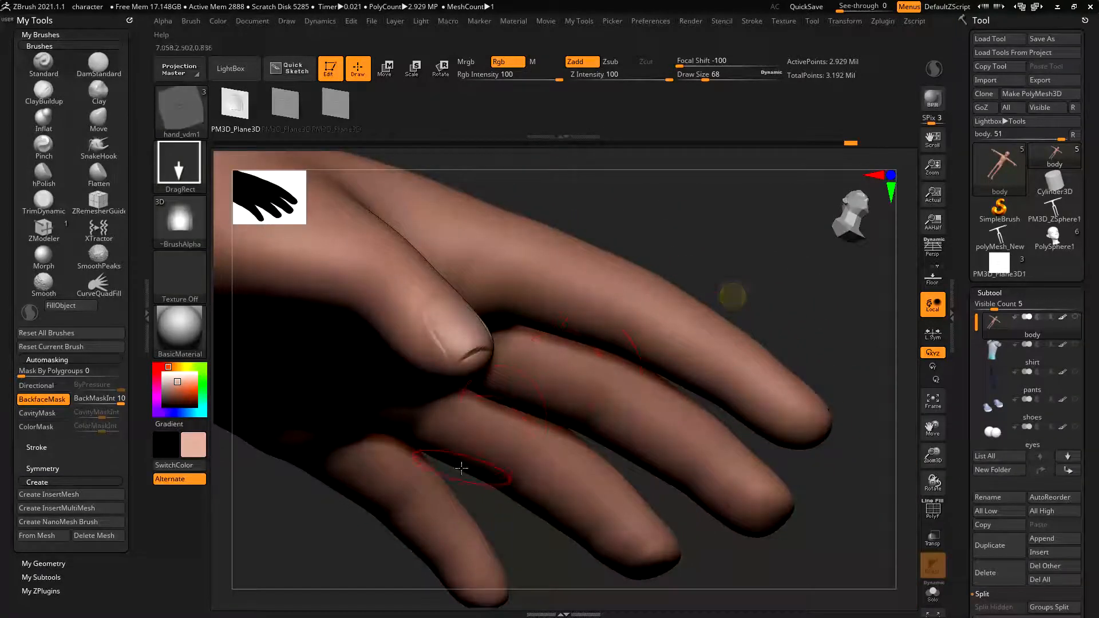
pyautogui.moveTo(773, 205); pyautogui.dragTo(596, 319, button='right')
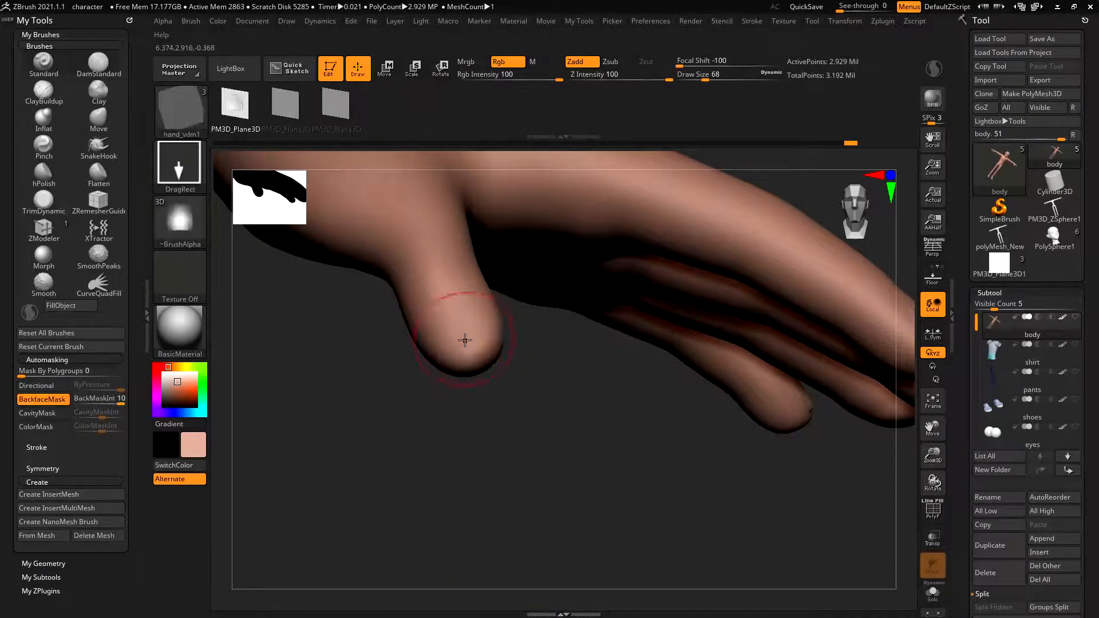
pyautogui.moveTo(439, 249); pyautogui.dragTo(443, 261)
pyautogui.hotkey('ctrl', 'z')
pyautogui.moveTo(463, 325); pyautogui.dragTo(452, 296)
# Step: Mask the nail area of the thumb with a lasso selection
pyautogui.moveTo(494, 383); pyautogui.dragTo(518, 410, button='right')
pyautogui.moveTo(535, 493)
pyautogui.mouseDown(button='right')
pyautogui.moveTo(530, 530)
pyautogui.moveTo(637, 400)
pyautogui.moveTo(503, 393)
pyautogui.moveTo(503, 378)
pyautogui.moveTo(490, 380)
pyautogui.moveTo(484, 315)
pyautogui.moveTo(525, 307)
pyautogui.mouseUp(button='right')
pyautogui.press('ctrl')
pyautogui.moveTo(440, 331)
pyautogui.keyDown('ctrl'); pyautogui.mouseDown()
pyautogui.moveTo(633, 221)
pyautogui.moveTo(490, 356)
pyautogui.mouseUp(); pyautogui.keyUp('ctrl')
# Step: Push the thumb's fleshy tip back toward the masked nail with the Move brush at draw size 120
pyautogui.moveTo(480, 372); pyautogui.dragTo(535, 359, button='right')
pyautogui.press('s')
pyautogui.moveTo(465, 372); pyautogui.dragTo(473, 372)
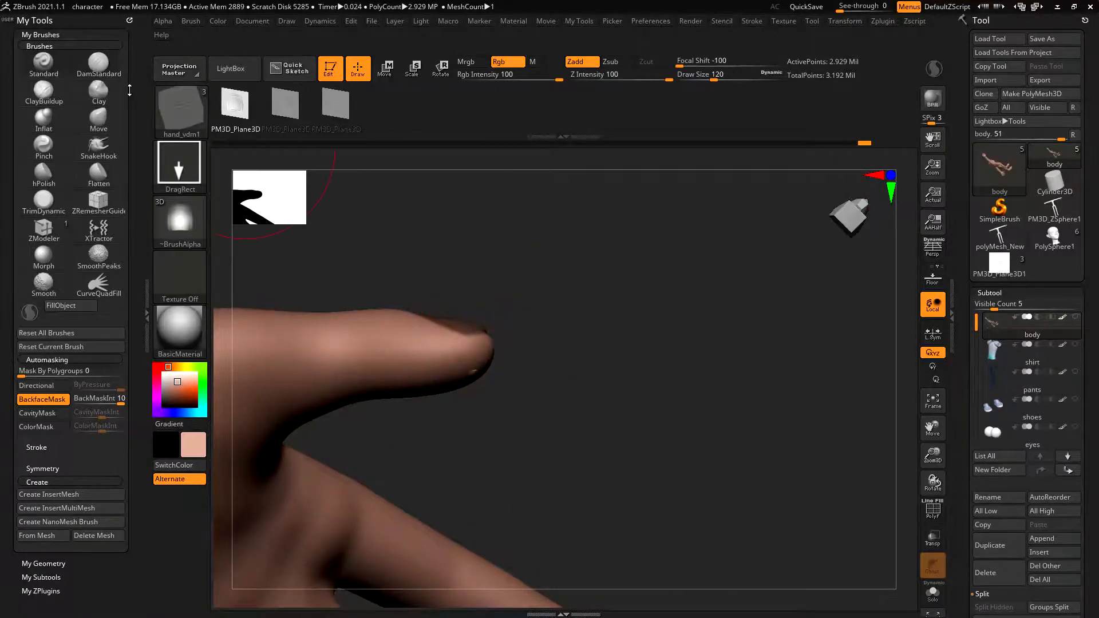
pyautogui.click(100, 117)
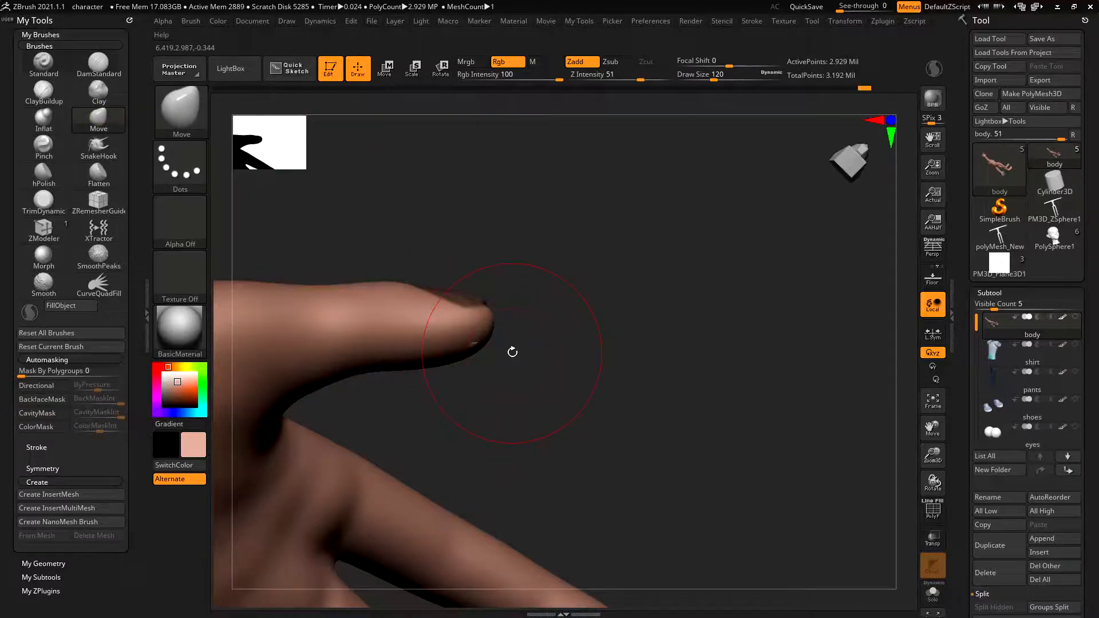
pyautogui.moveTo(480, 347)
pyautogui.mouseDown()
pyautogui.moveTo(486, 360)
pyautogui.moveTo(466, 342)
pyautogui.mouseUp()
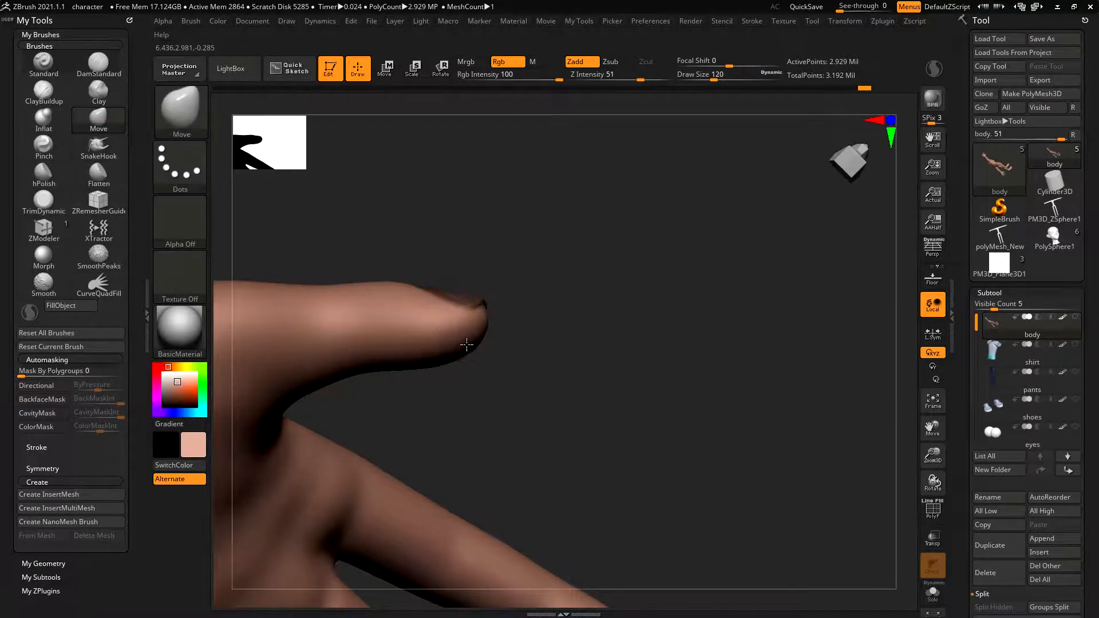
pyautogui.moveTo(469, 381); pyautogui.dragTo(466, 390, button='right')
pyautogui.moveTo(364, 374); pyautogui.dragTo(361, 364)
# Step: Clear the thumb's mask and adjust the thumbnail's edge with the Move brush at draw size 29
pyautogui.moveTo(393, 368)
pyautogui.mouseDown(button='right')
pyautogui.moveTo(473, 375)
pyautogui.moveTo(510, 361)
pyautogui.moveTo(333, 363)
pyautogui.moveTo(361, 419)
pyautogui.moveTo(336, 437)
pyautogui.moveTo(343, 503)
pyautogui.moveTo(356, 501)
pyautogui.mouseUp(button='right')
pyautogui.moveTo(731, 373); pyautogui.dragTo(415, 319, button='right')
pyautogui.press('s')
pyautogui.moveTo(416, 286); pyautogui.dragTo(385, 302)
pyautogui.moveTo(441, 365); pyautogui.dragTo(431, 356, button='right')
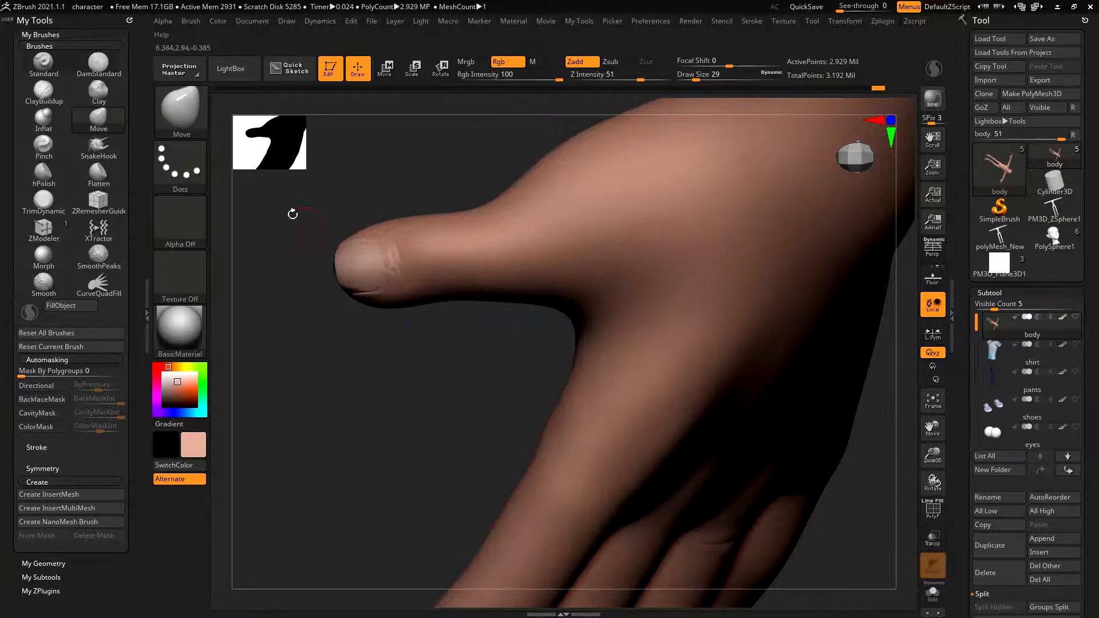
# Step: Stamp skin folds across the thumb's knuckle with the hand_vdm1 brush's third mesh, using a colour sampled from the skin
pyautogui.click(182, 114)
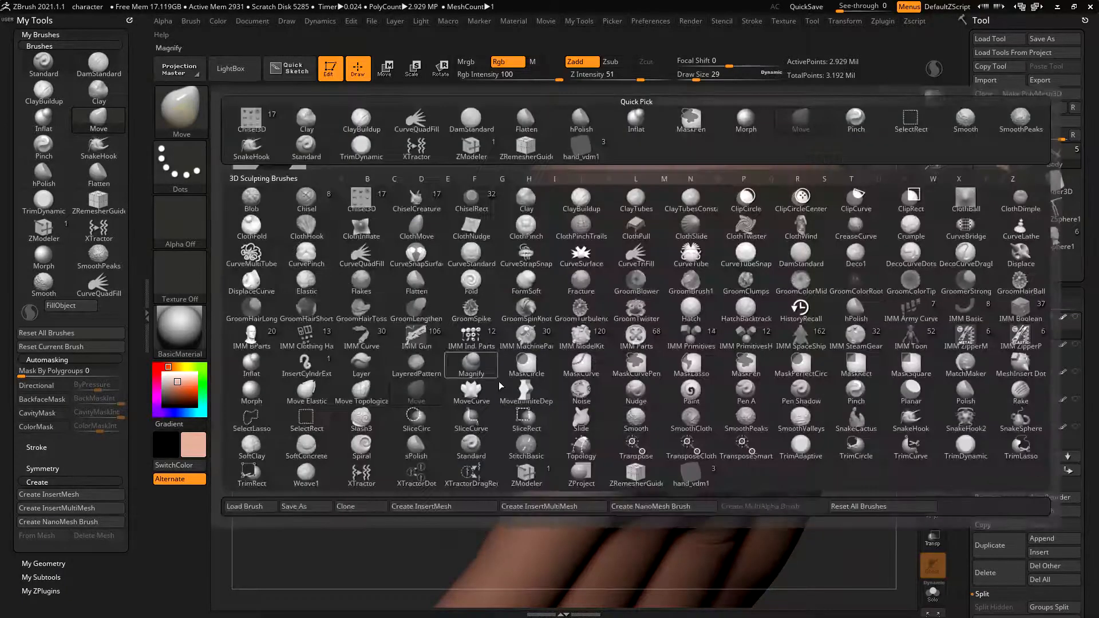
pyautogui.click(691, 461)
pyautogui.click(334, 105)
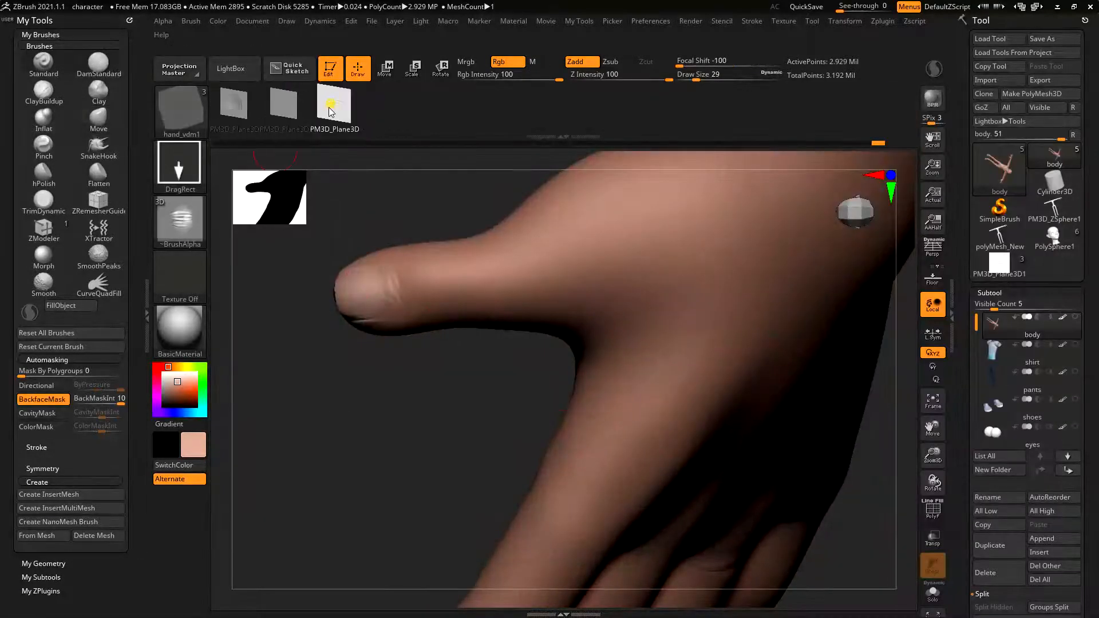
pyautogui.moveTo(501, 417); pyautogui.dragTo(506, 419, button='right')
pyautogui.moveTo(461, 275); pyautogui.dragTo(475, 330)
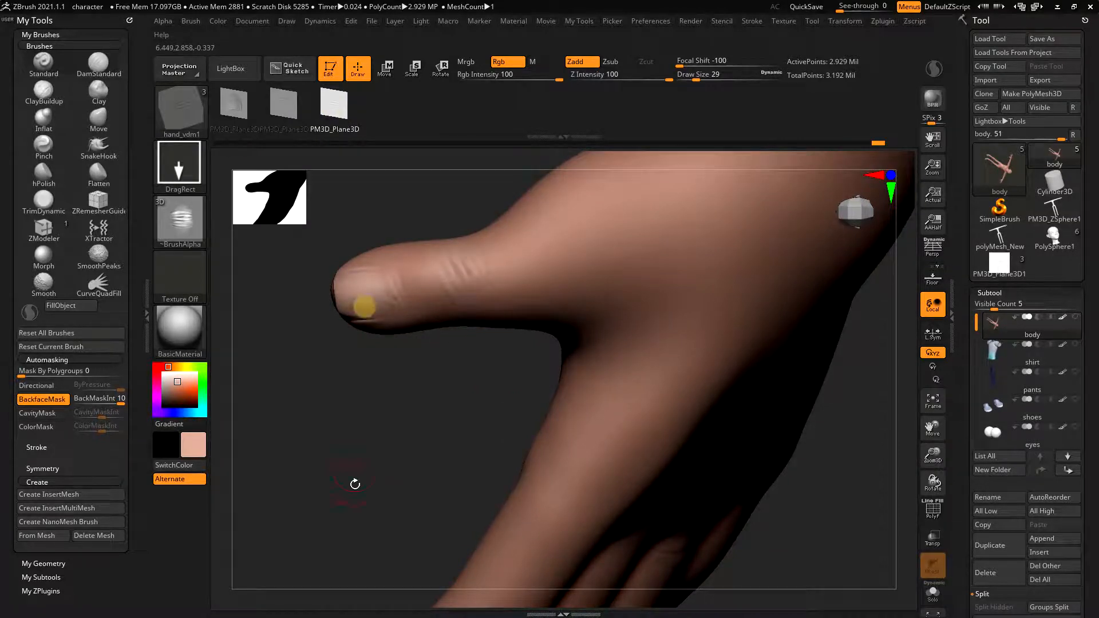
pyautogui.press('c')
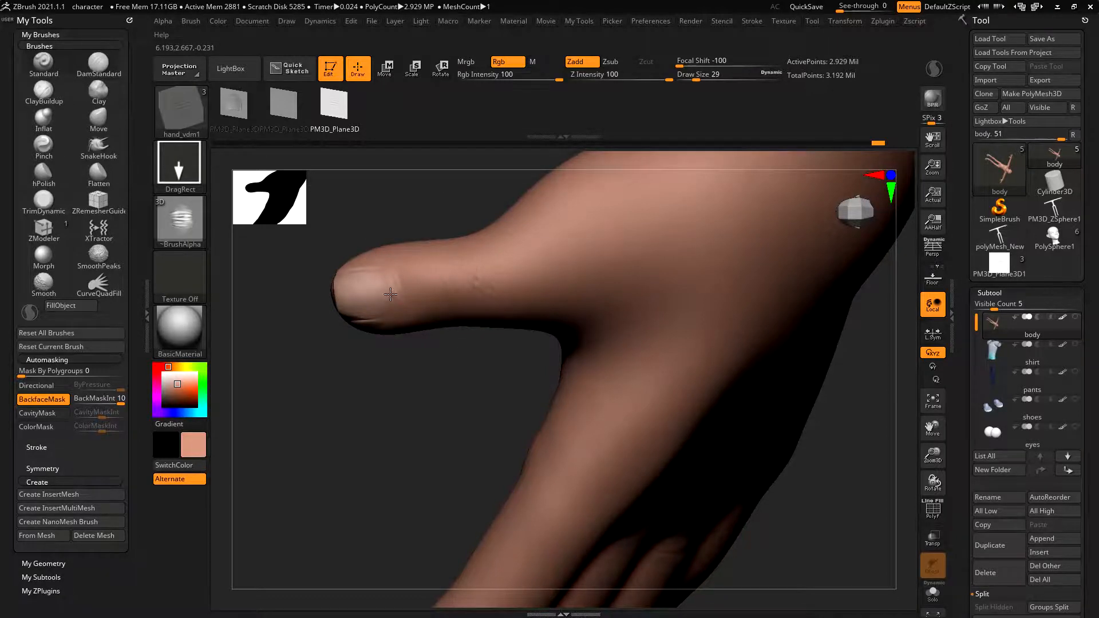
pyautogui.moveTo(472, 361); pyautogui.dragTo(588, 356)
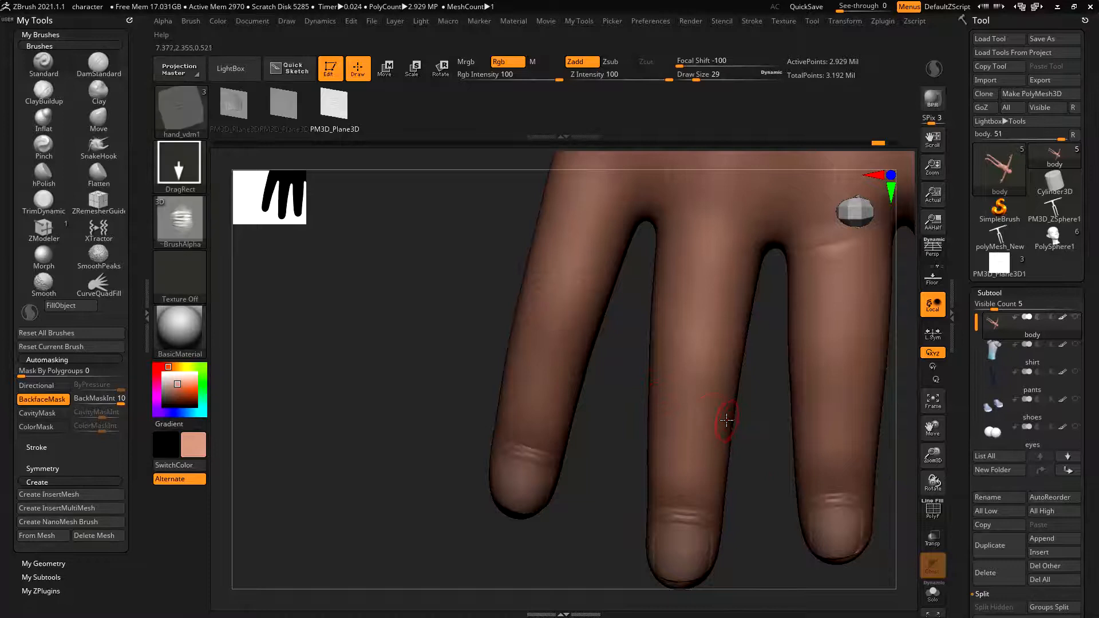
# Step: Subdivide the body by one more level and stamp skin folds on the middle knuckles of the four fingers
pyautogui.hotkey('ctrl', 'd')
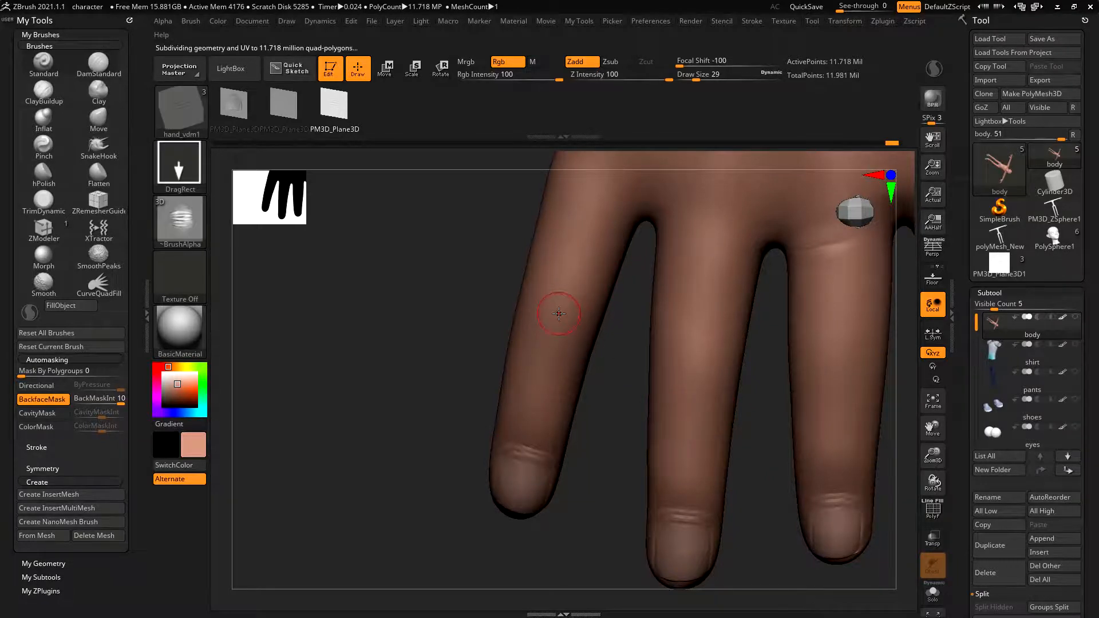
pyautogui.moveTo(567, 240); pyautogui.dragTo(580, 205)
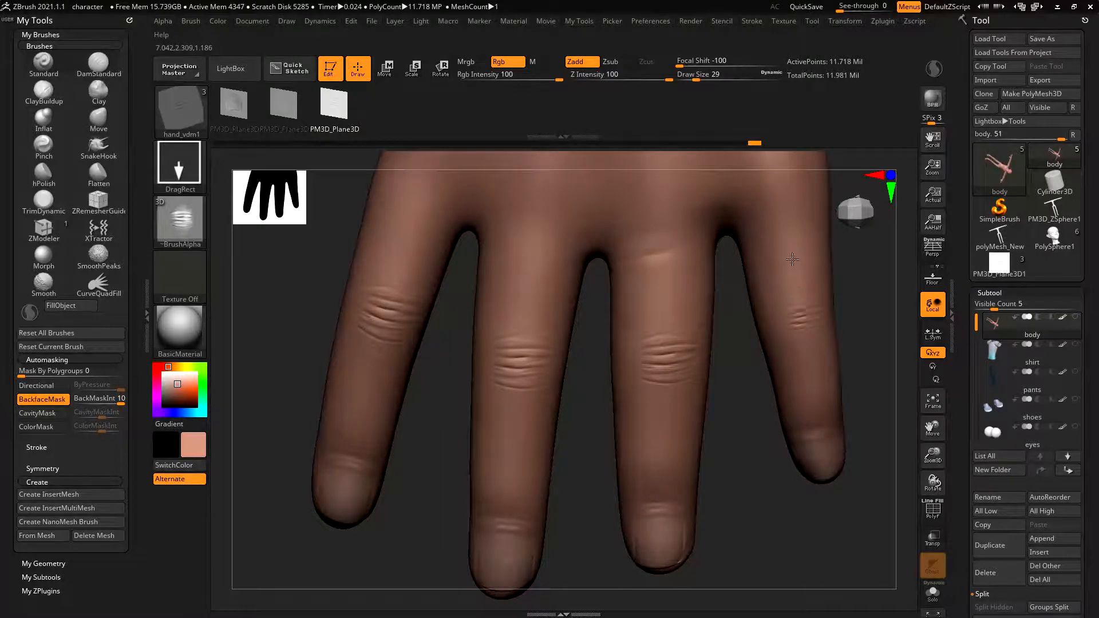
# Step: Carve a crease across the palm just below the fingers with the DamStandard brush at draw size 80
pyautogui.moveTo(768, 520); pyautogui.dragTo(479, 450)
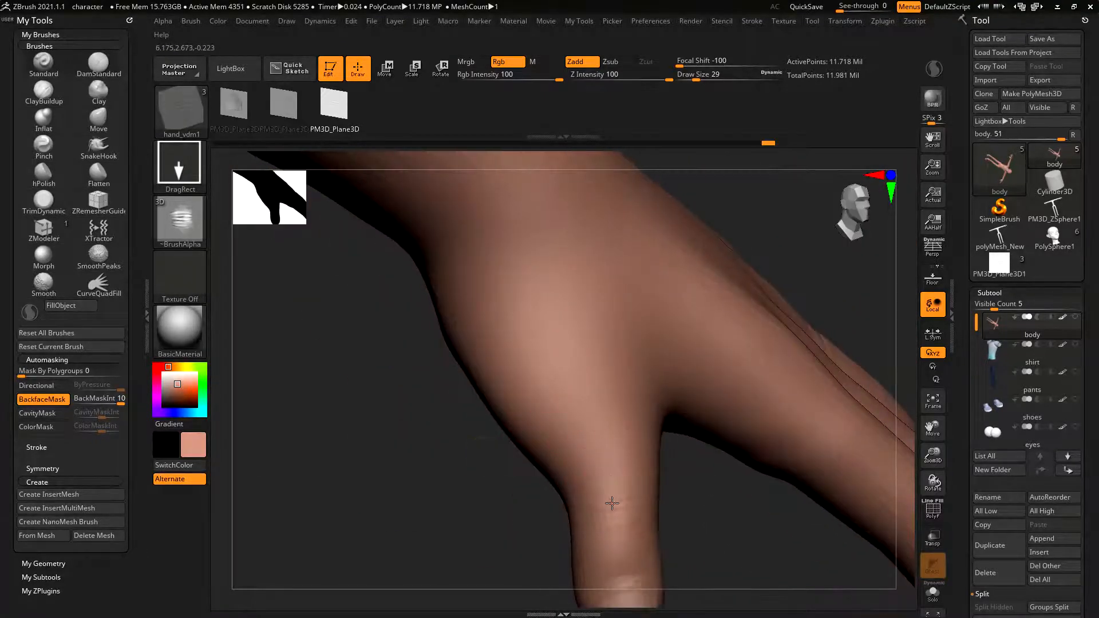
pyautogui.moveTo(577, 408); pyautogui.dragTo(591, 413)
pyautogui.moveTo(753, 564)
pyautogui.mouseDown()
pyautogui.moveTo(783, 444)
pyautogui.moveTo(677, 336)
pyautogui.moveTo(710, 374)
pyautogui.moveTo(685, 419)
pyautogui.moveTo(785, 297)
pyautogui.moveTo(785, 261)
pyautogui.mouseUp()
pyautogui.click(96, 60)
pyautogui.moveTo(436, 452); pyautogui.dragTo(712, 377)
pyautogui.press('s')
pyautogui.moveTo(543, 434); pyautogui.dragTo(547, 434)
pyautogui.press('s')
pyautogui.moveTo(370, 458); pyautogui.dragTo(383, 458)
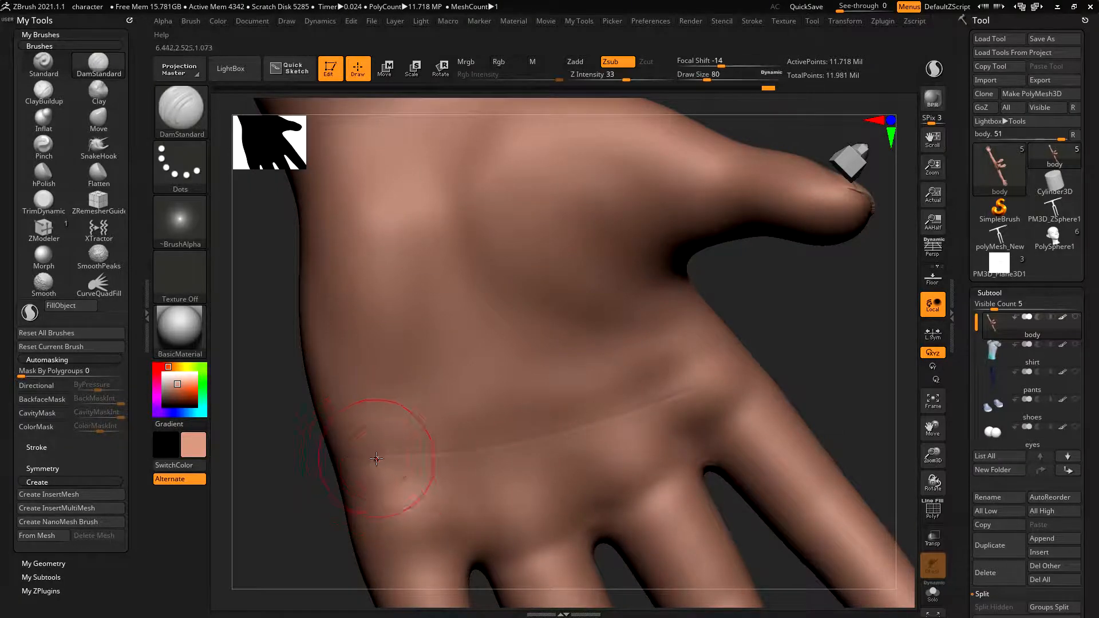
pyautogui.press('ctrl')
pyautogui.hotkey('ctrl', 'z')
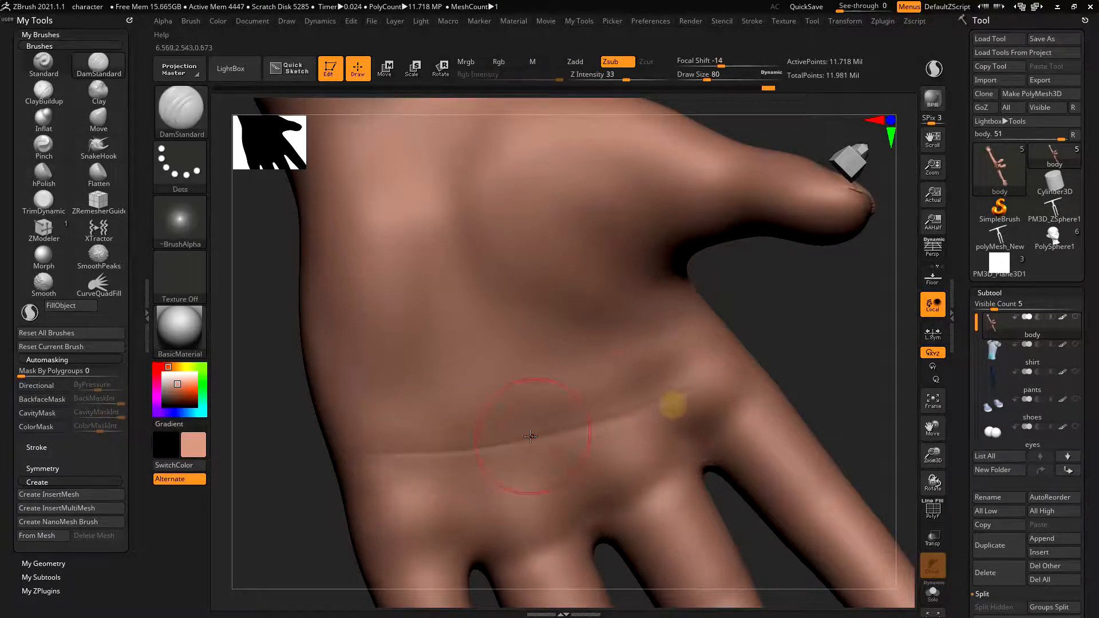
# Step: Carve a second crease across the palm, between the first one and the wrist, with the DamStandard brush
pyautogui.keyDown('alt'); pyautogui.moveTo(735, 294); pyautogui.dragTo(753, 346); pyautogui.keyUp('alt')
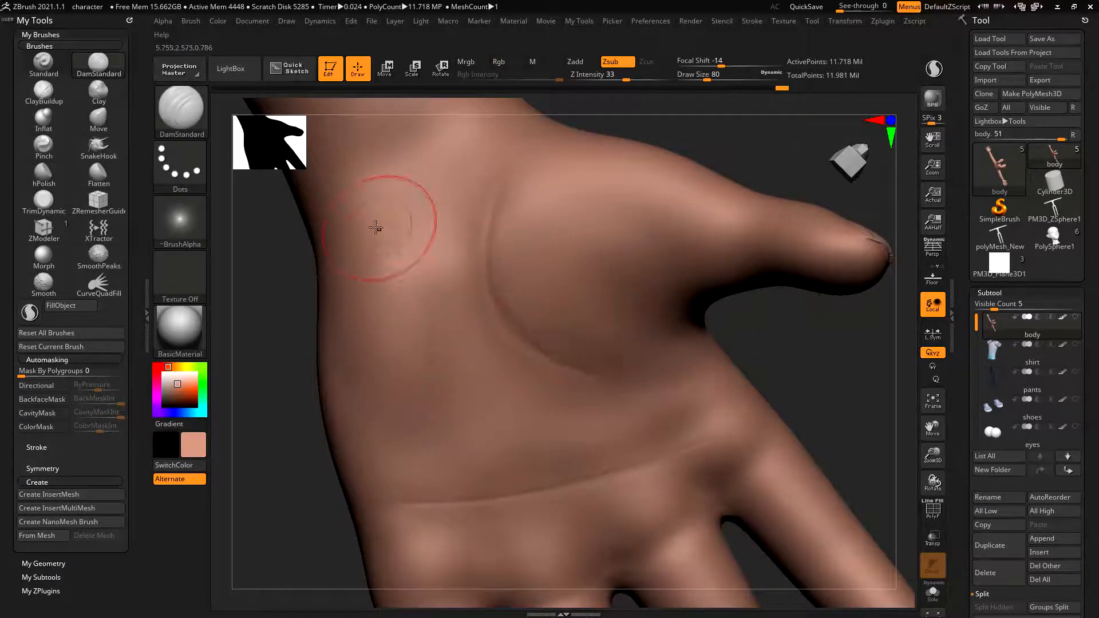
pyautogui.keyDown('alt'); pyautogui.moveTo(726, 507); pyautogui.dragTo(746, 321, button='right'); pyautogui.keyUp('alt')
pyautogui.keyDown('alt'); pyautogui.moveTo(805, 349); pyautogui.dragTo(694, 343, button='right'); pyautogui.keyUp('alt')
pyautogui.keyDown('ctrl'); pyautogui.moveTo(692, 290); pyautogui.dragTo(653, 397, button='right'); pyautogui.keyUp('ctrl')
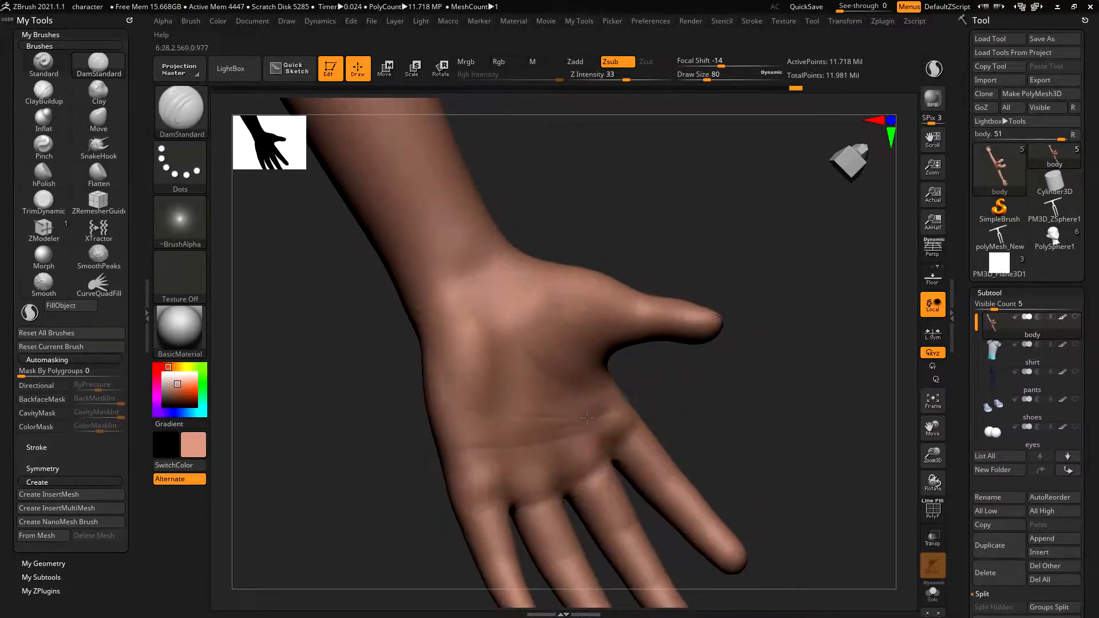
# Step: Carve the curved crease around the thumb's fleshy base on the palm and soften it with the Smooth brush at draw size 132
pyautogui.moveTo(500, 323)
pyautogui.mouseDown()
pyautogui.moveTo(572, 391)
pyautogui.moveTo(540, 318)
pyautogui.mouseUp()
pyautogui.hotkey('ctrl', 'z')
pyautogui.hotkey('ctrl', 'z')
pyautogui.press('s')
pyautogui.click(563, 375)
pyautogui.moveTo(524, 297); pyautogui.dragTo(550, 383)
pyautogui.press('shift')
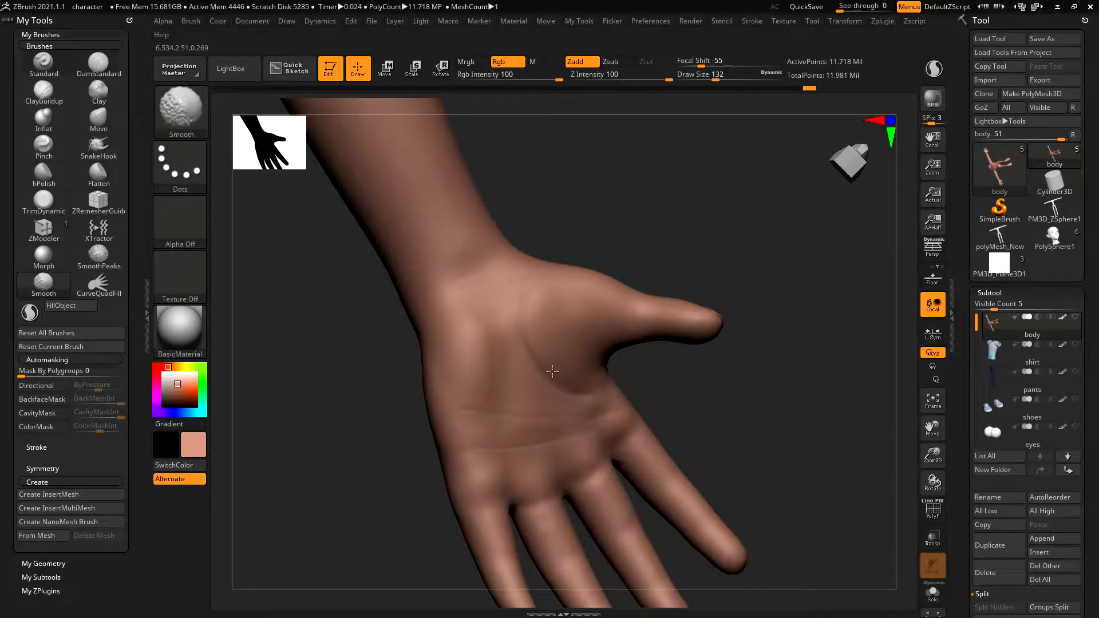